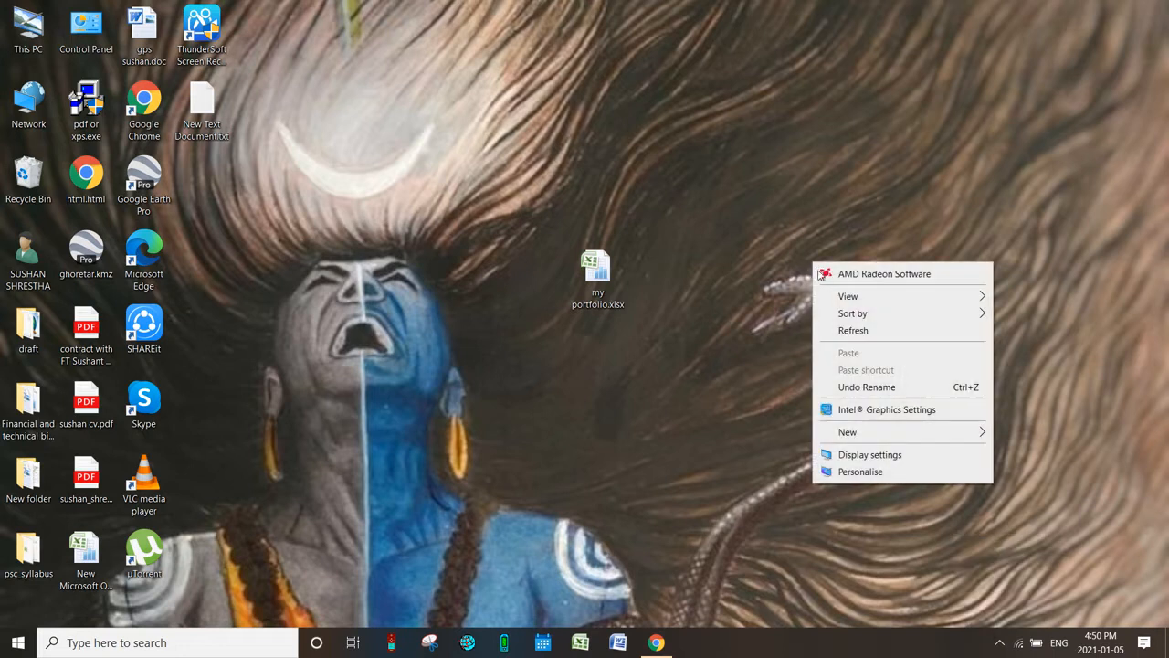
{"action": "left_click", "coordinate": [866, 332]}
{"action": "right_click", "coordinate": [825, 153]}
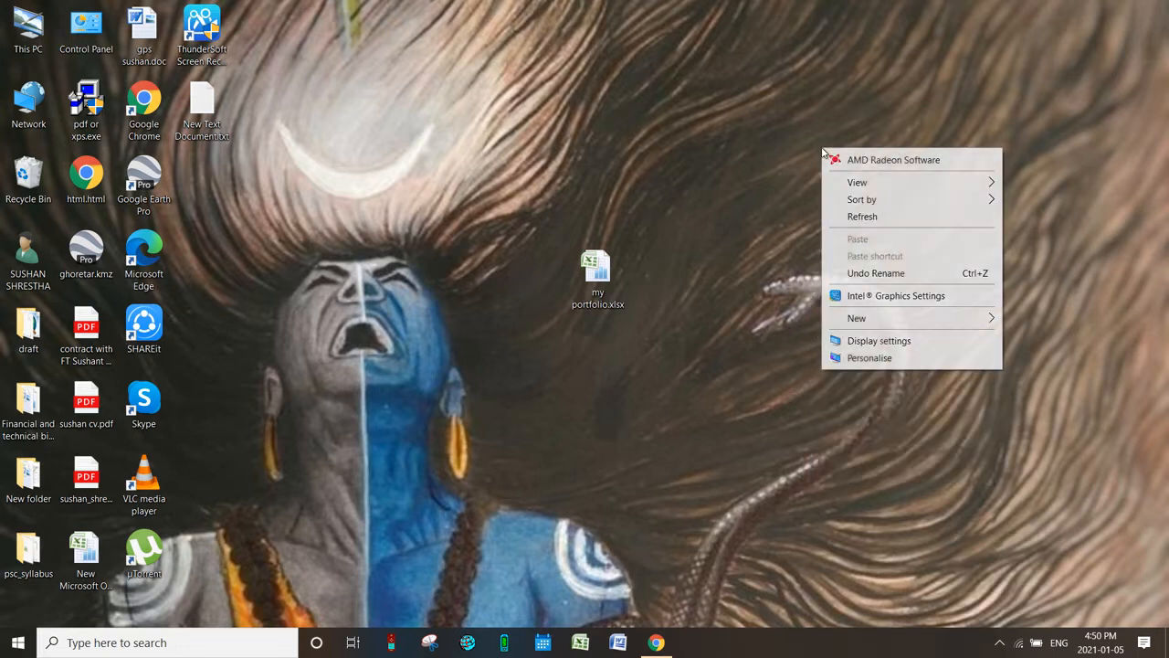
{"action": "left_click", "coordinate": [862, 216]}
{"action": "right_click", "coordinate": [822, 168]}
{"action": "left_click", "coordinate": [859, 234]}
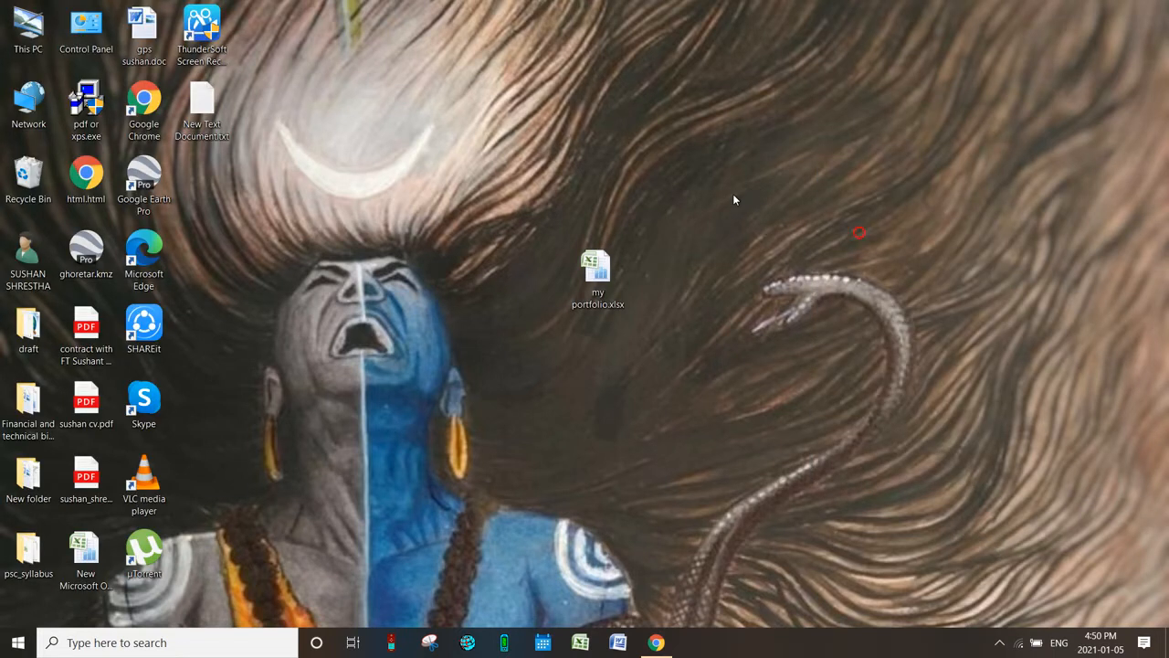
{"action": "left_click_drag", "start_coordinate": [562, 224], "coordinate": [667, 375]}
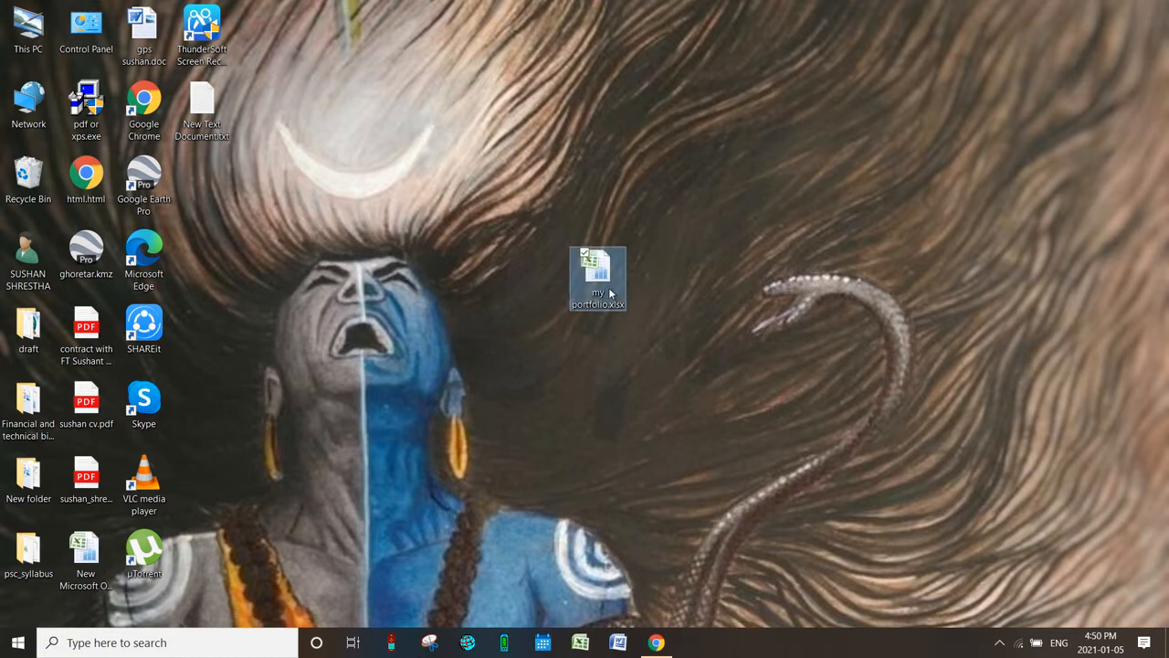
{"action": "right_click", "coordinate": [722, 264]}
{"action": "left_click", "coordinate": [762, 331]}
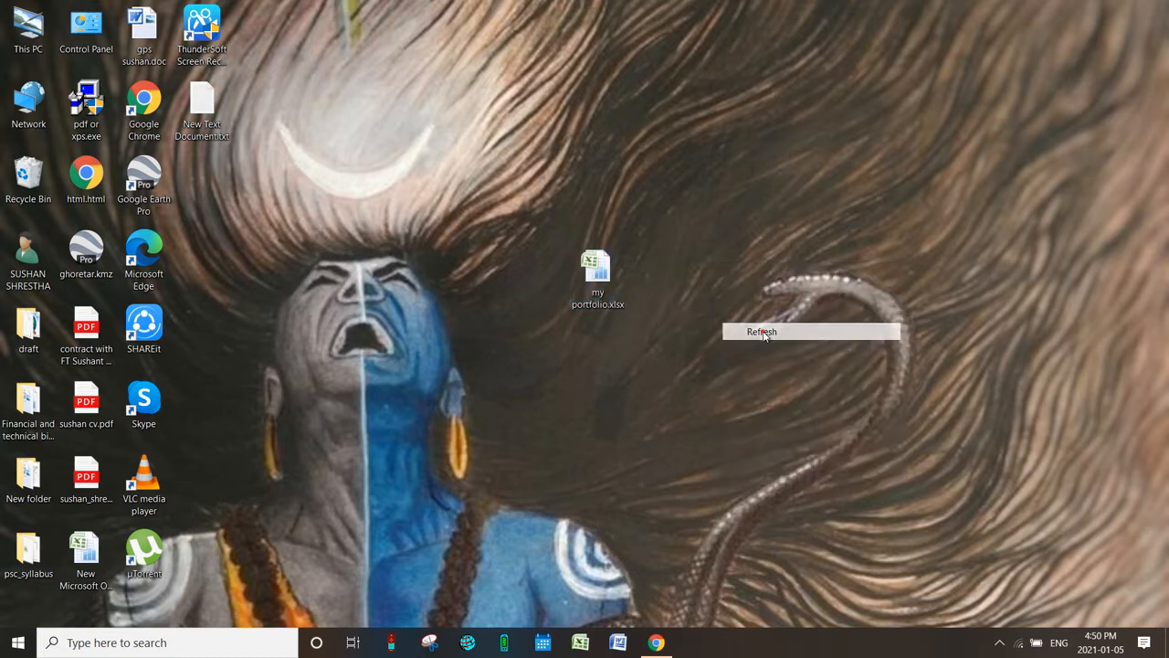
Open the workbook my portfolio.xlsx from the desktop in Excel and maximise its window
{"action": "left_click", "coordinate": [595, 289]}
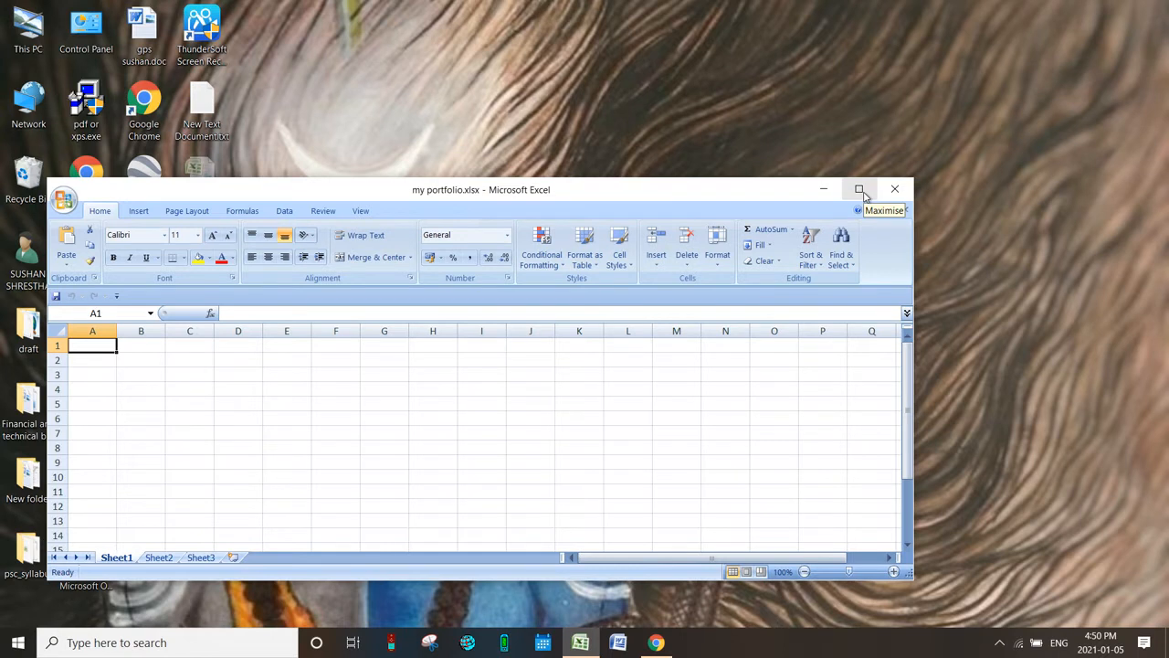
{"action": "left_click", "coordinate": [860, 191]}
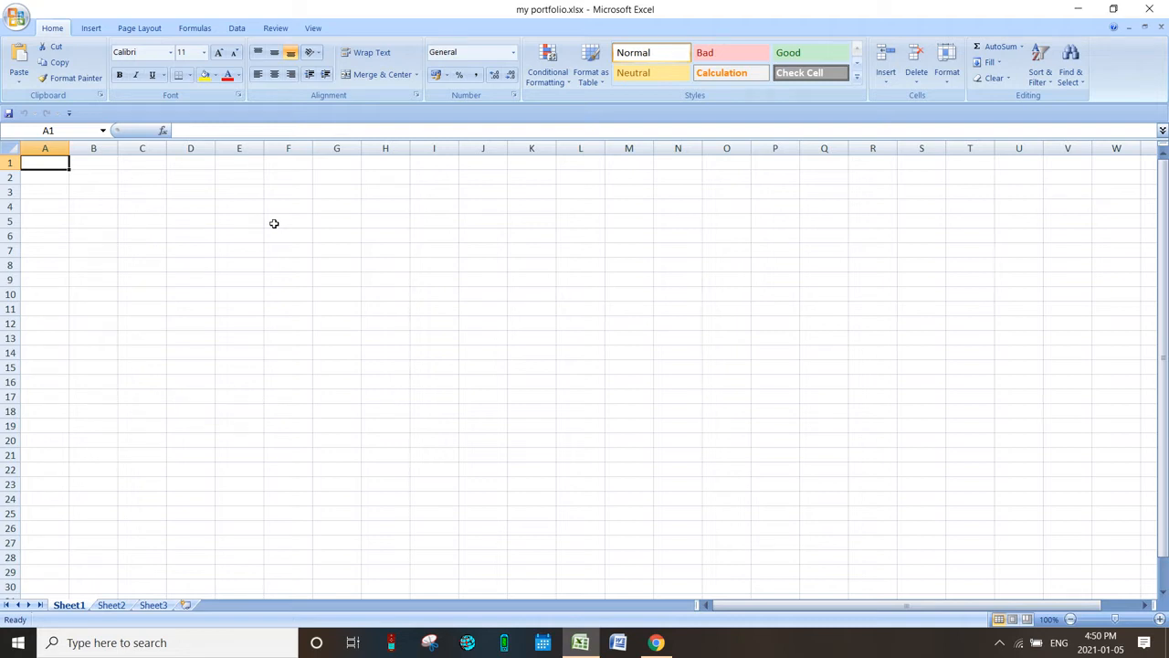
{"action": "left_click", "coordinate": [56, 176]}
{"action": "left_click", "coordinate": [55, 164]}
{"action": "left_click", "coordinate": [80, 177]}
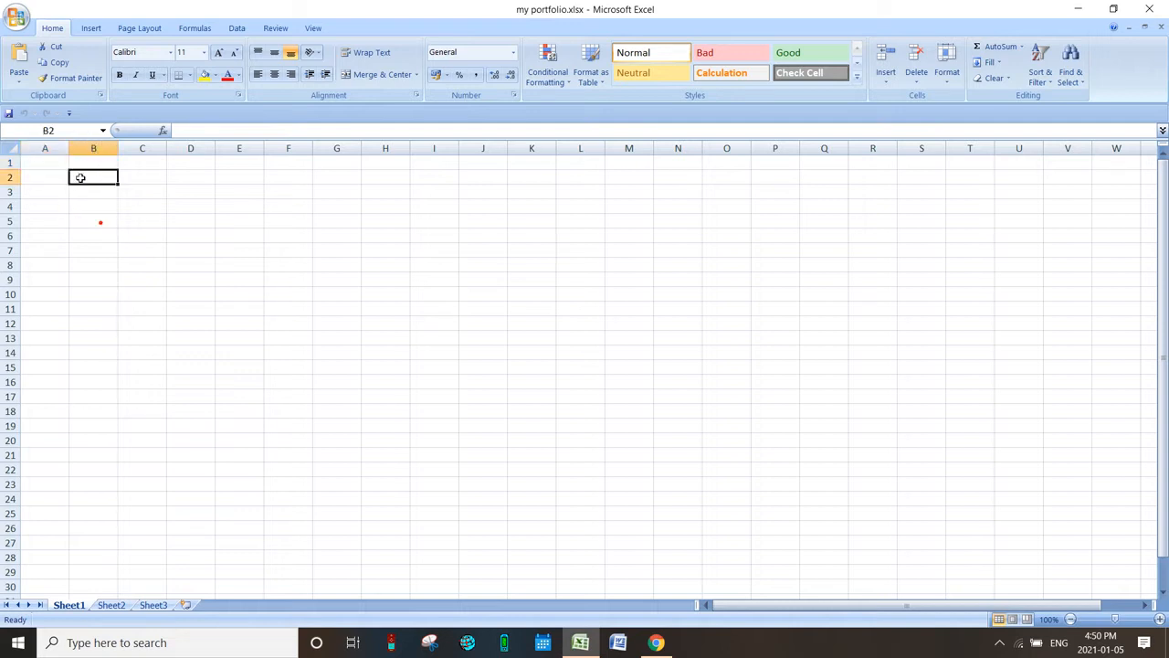
{"action": "left_click", "coordinate": [45, 160]}
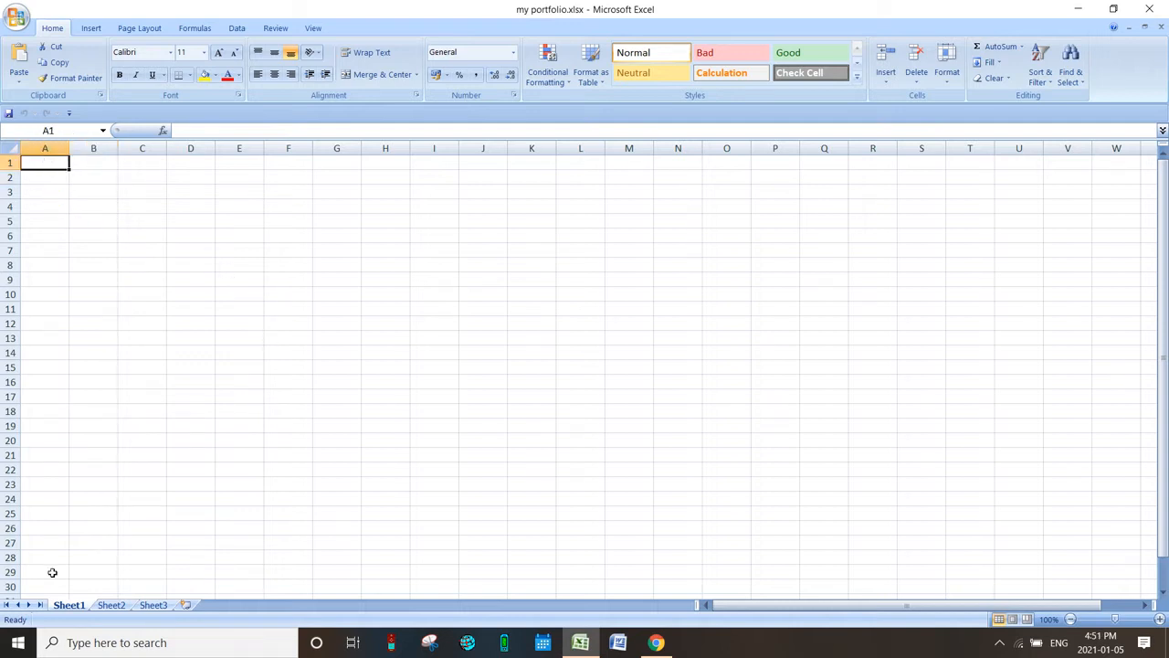
Rename the worksheet Sheet1 as "my portfolio"
{"action": "right_click", "coordinate": [73, 608]}
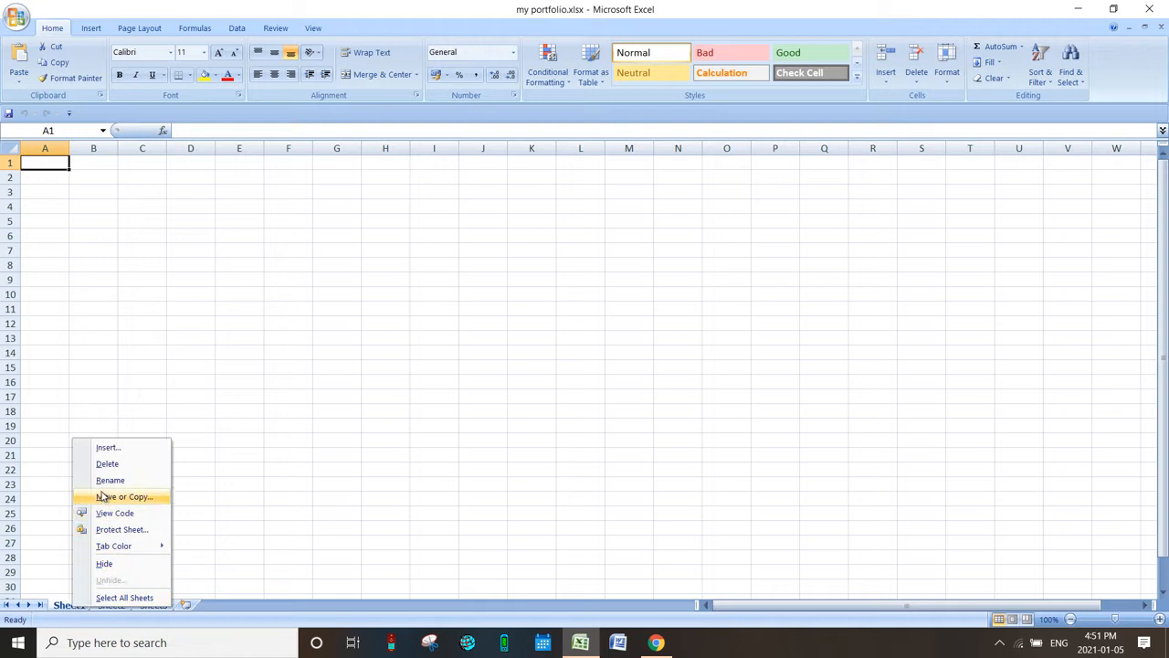
{"action": "left_click", "coordinate": [108, 480]}
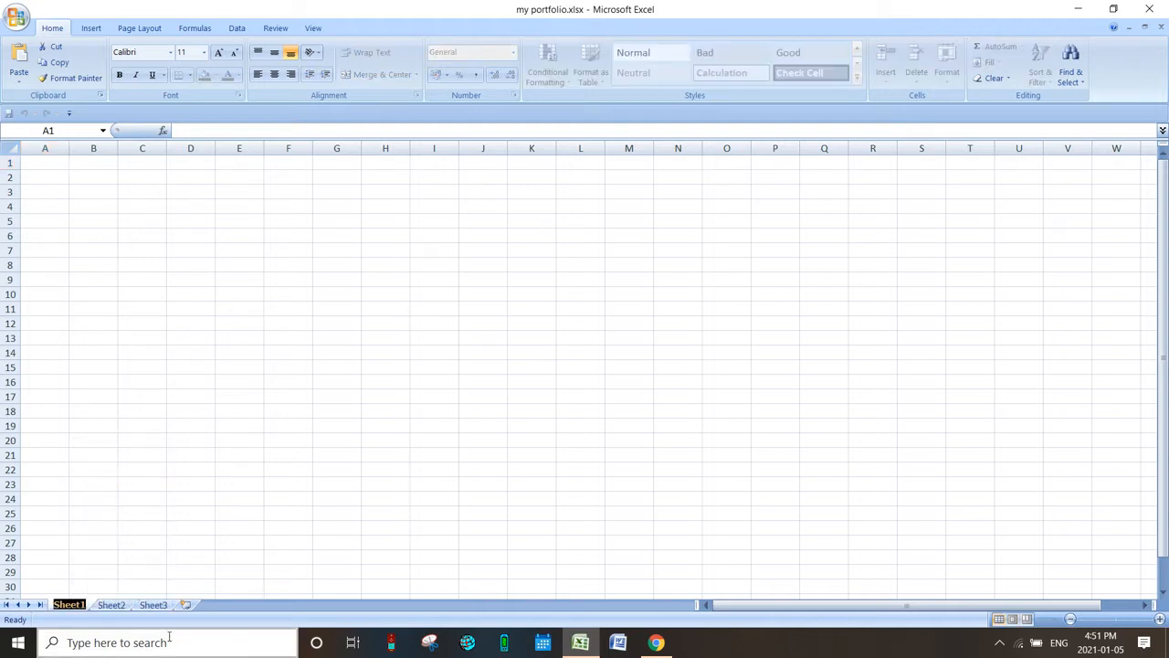
{"action": "type", "text": "my por"}
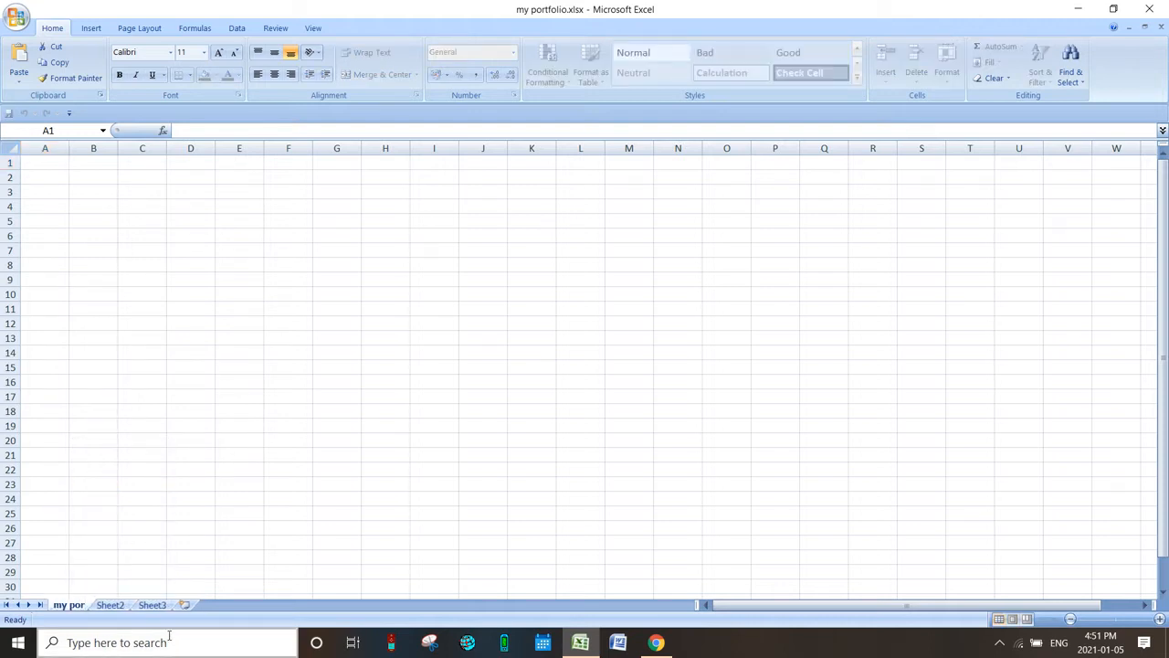
{"action": "type", "text": "tfolio"}
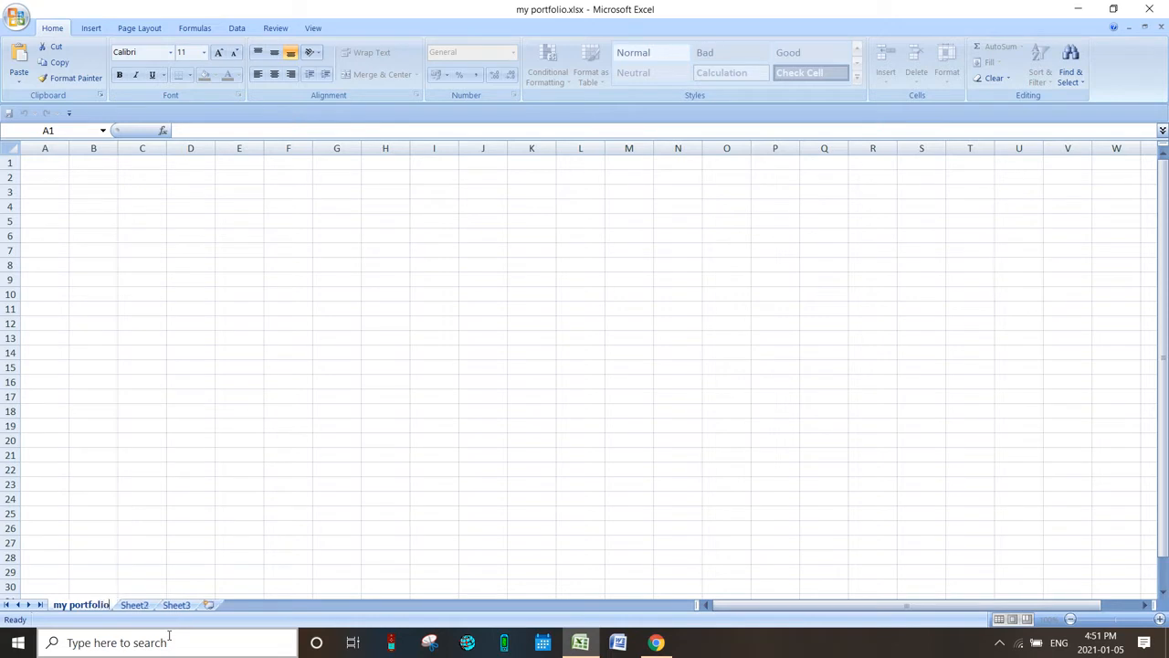
Rename the worksheet Sheet2 as "table_array"
{"action": "left_click", "coordinate": [135, 606]}
{"action": "right_click", "coordinate": [137, 607]}
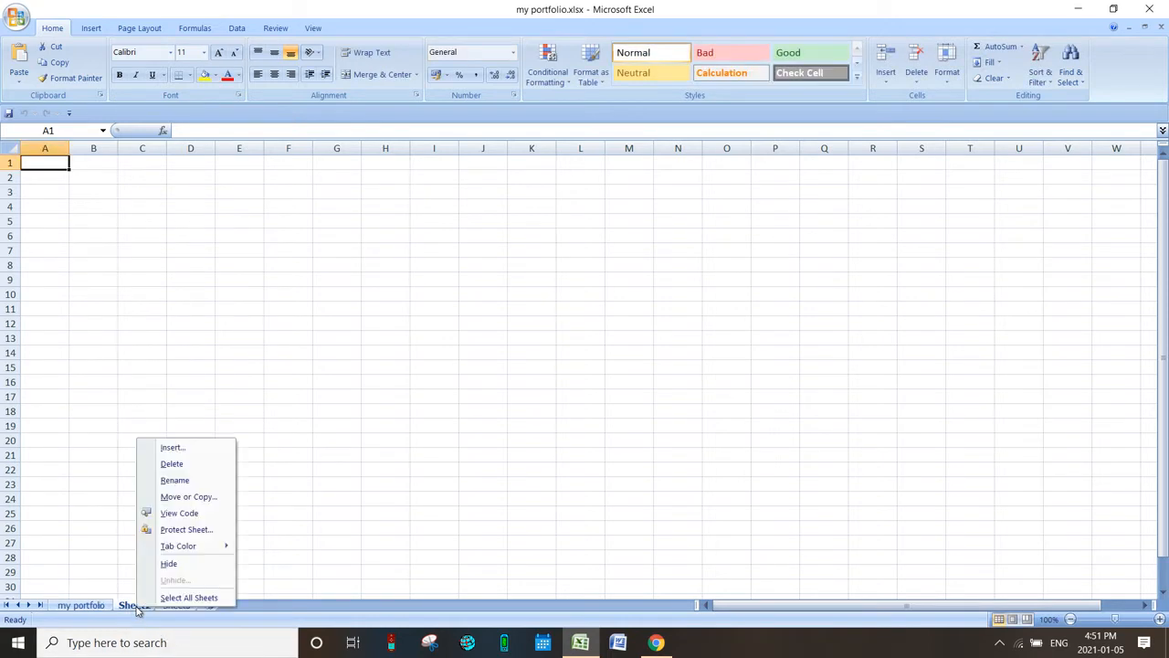
{"action": "left_click", "coordinate": [176, 481]}
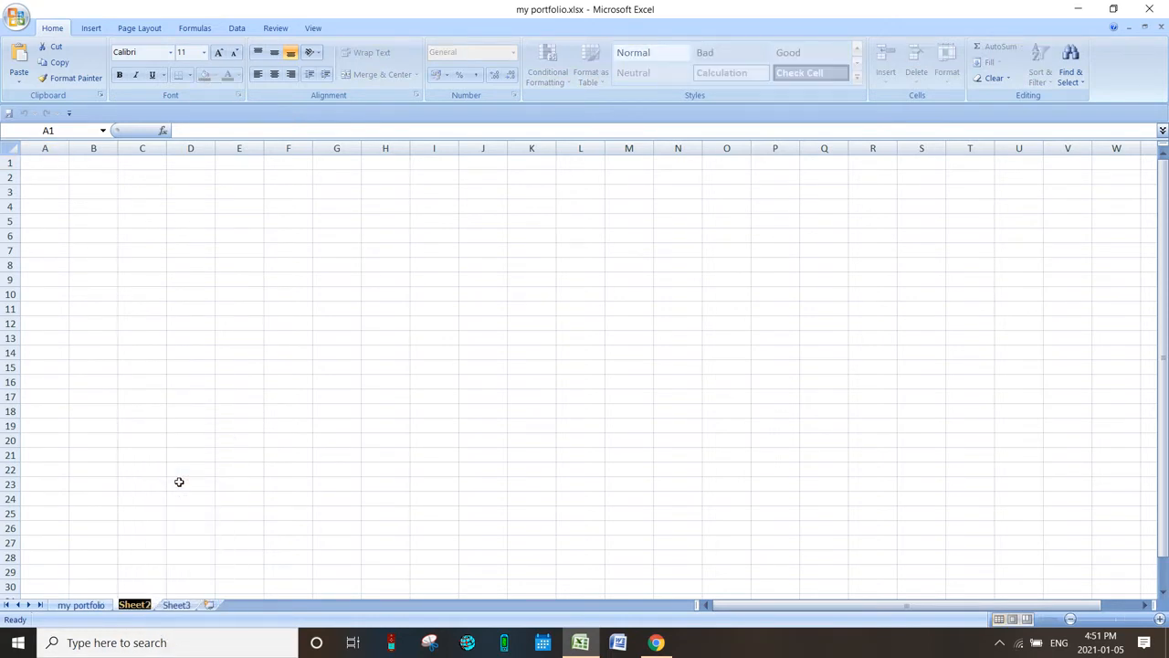
{"action": "type", "text": "table"}
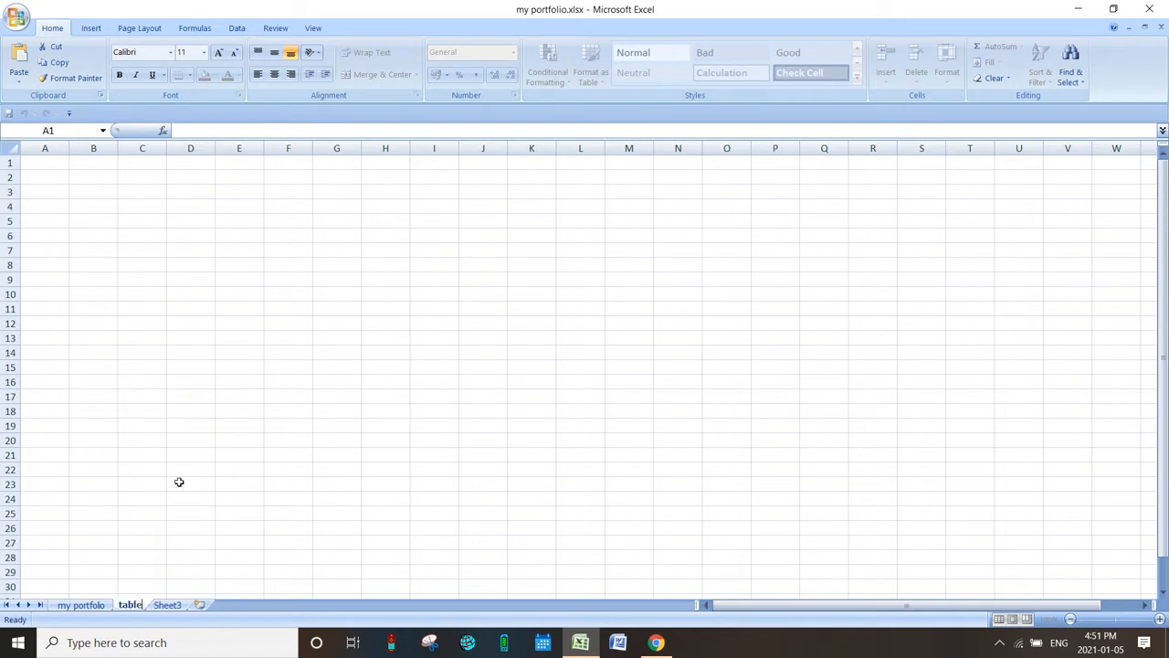
{"action": "type", "text": "_tabl"}
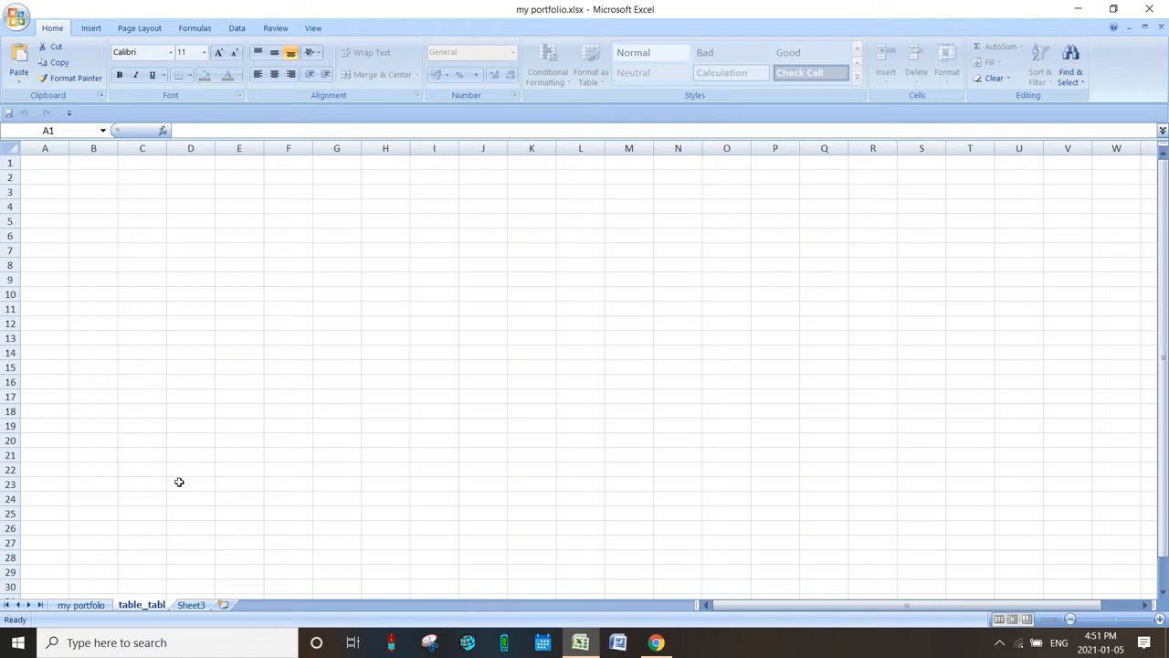
{"action": "key", "text": "BackSpace"}
{"action": "key", "text": "BackSpace"}
{"action": "key", "text": "BackSpace"}
{"action": "key", "text": "BackSpace"}
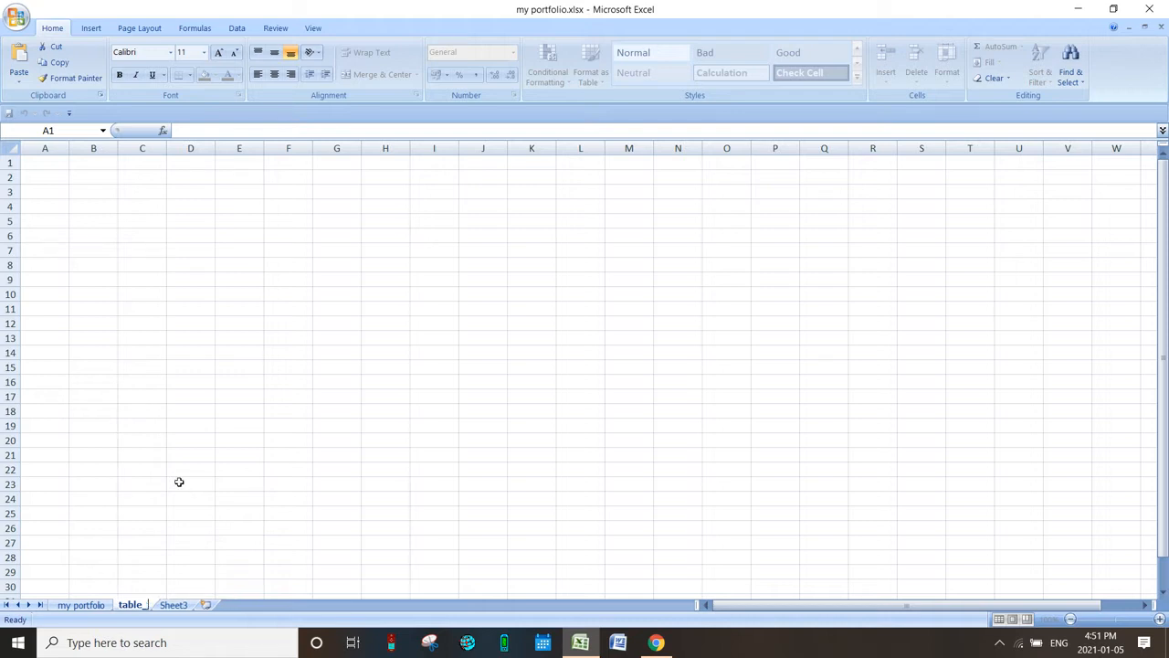
{"action": "type", "text": "array"}
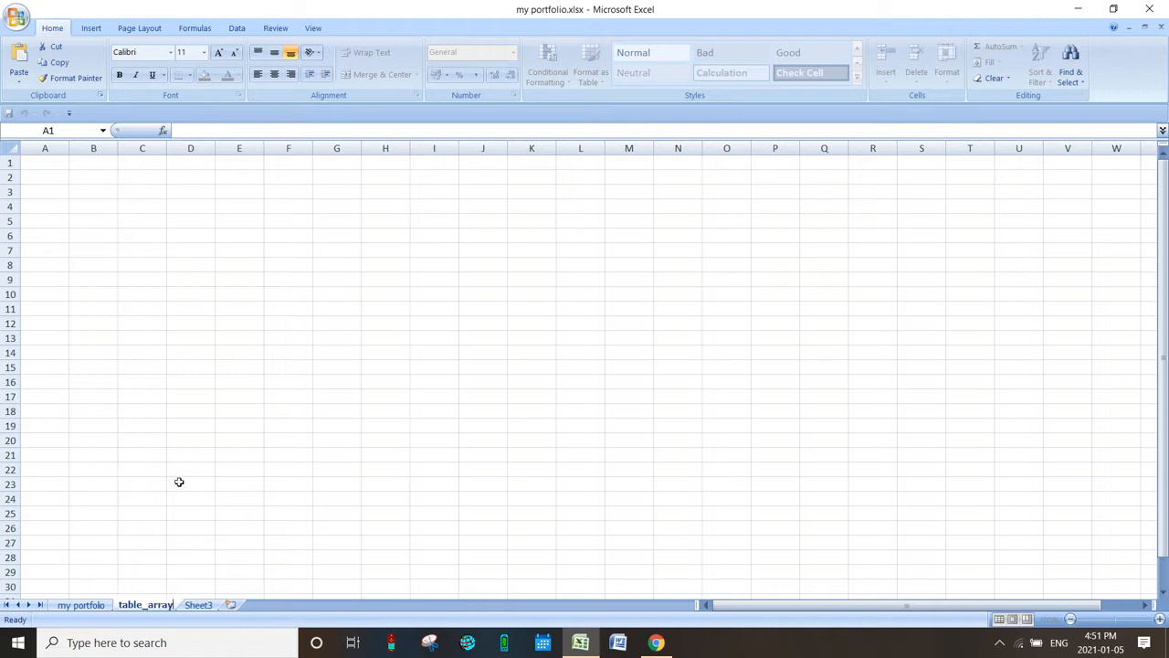
{"action": "left_click", "coordinate": [270, 609]}
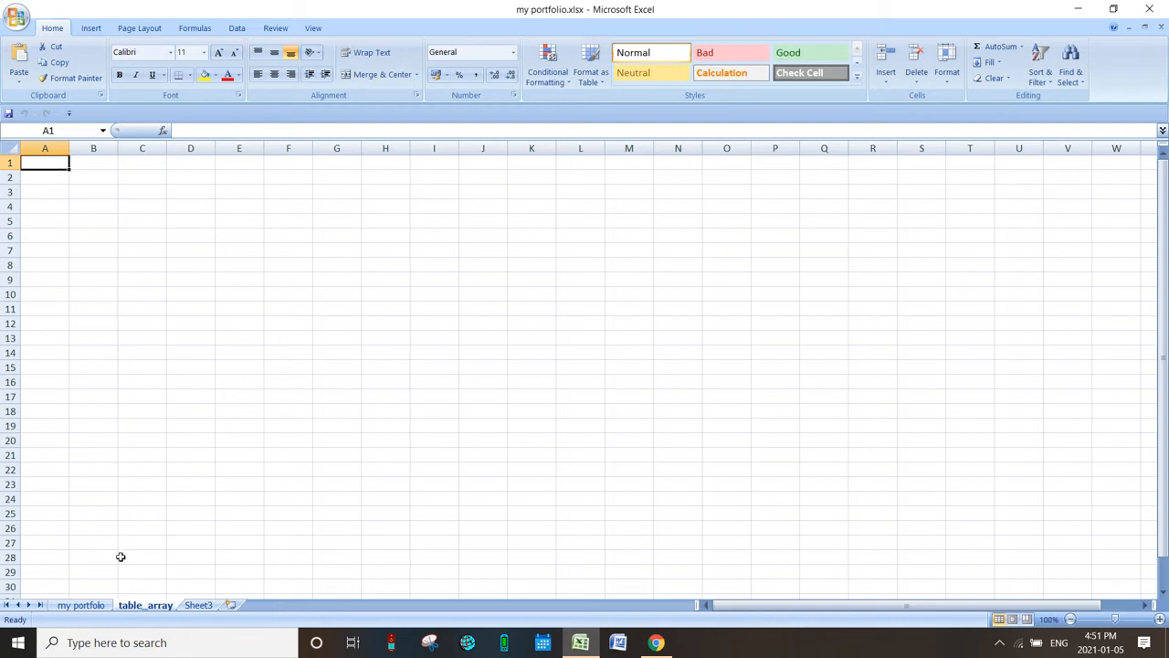
Start a new web query to import external data into the table_array sheet
{"action": "left_click", "coordinate": [103, 606]}
{"action": "left_click", "coordinate": [135, 607]}
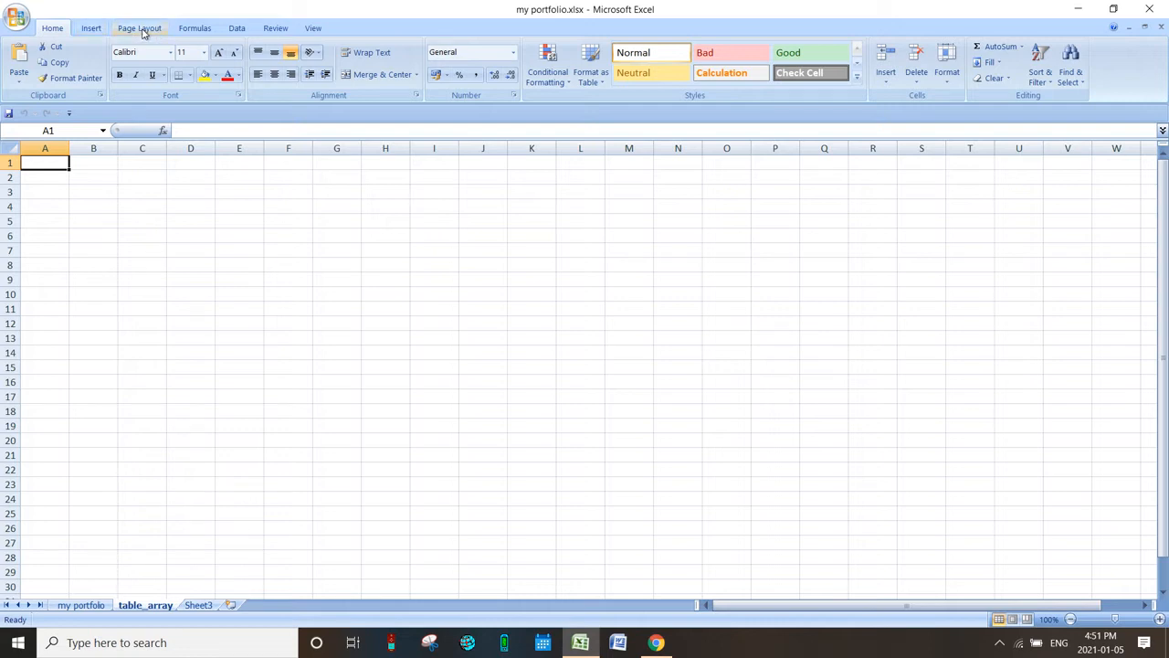
{"action": "left_click", "coordinate": [237, 29]}
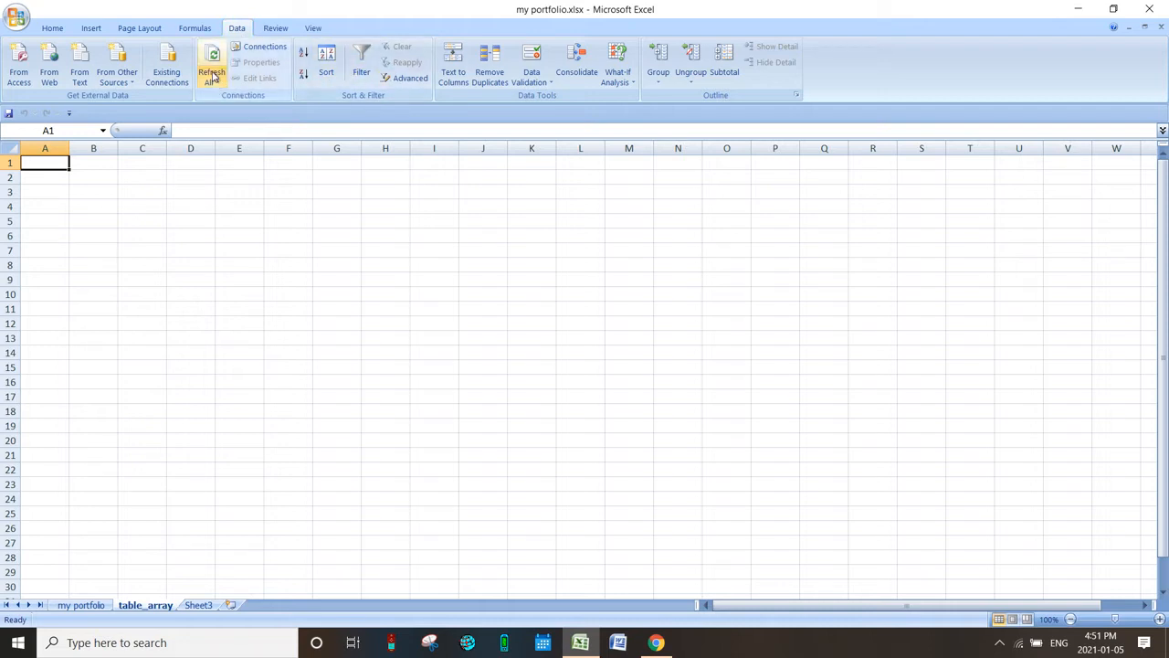
{"action": "left_click", "coordinate": [50, 78]}
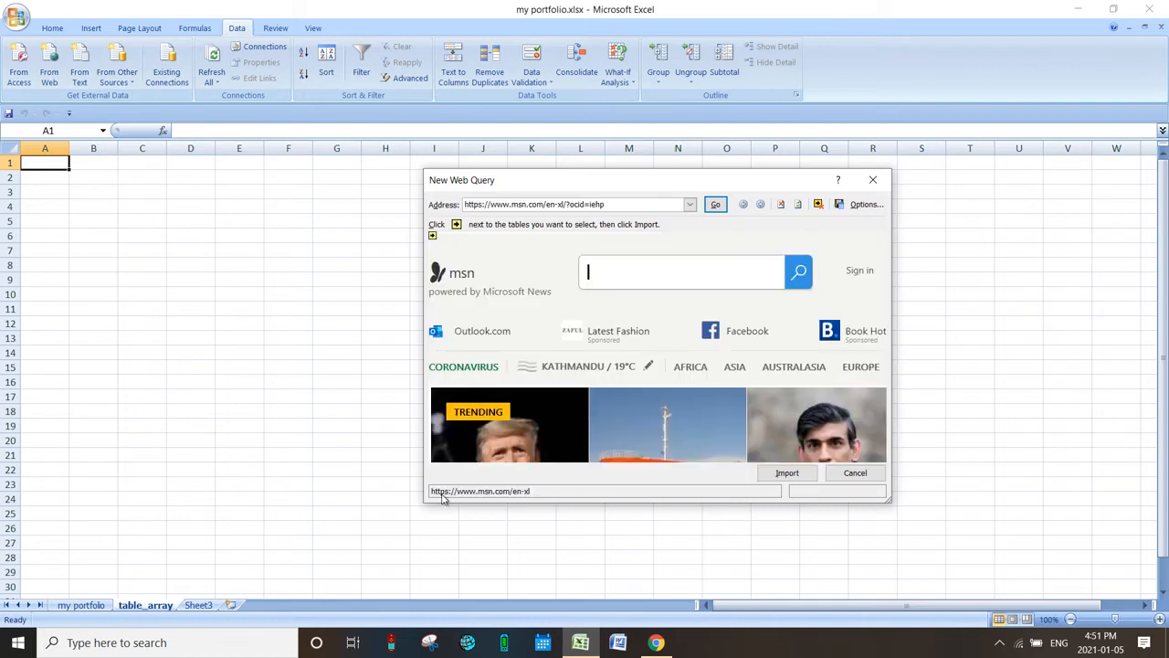
Switch to Chrome and go from the ShareSansar home page to its Today's Share Price page
{"action": "mouse_move", "coordinate": [656, 644]}
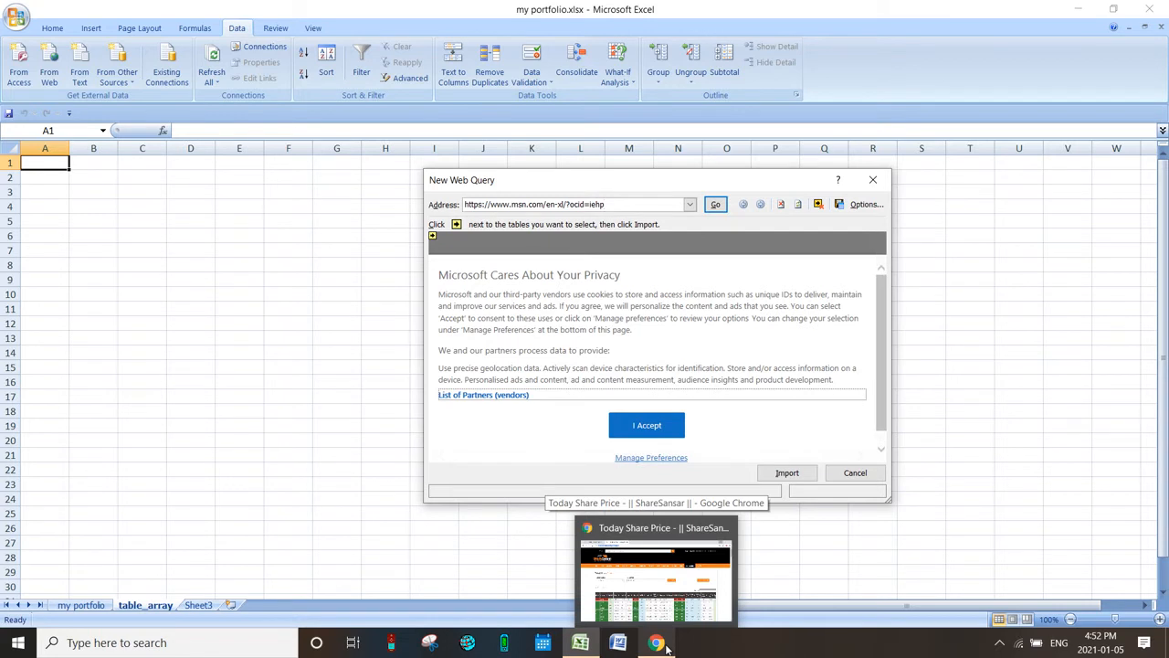
{"action": "left_click", "coordinate": [667, 647]}
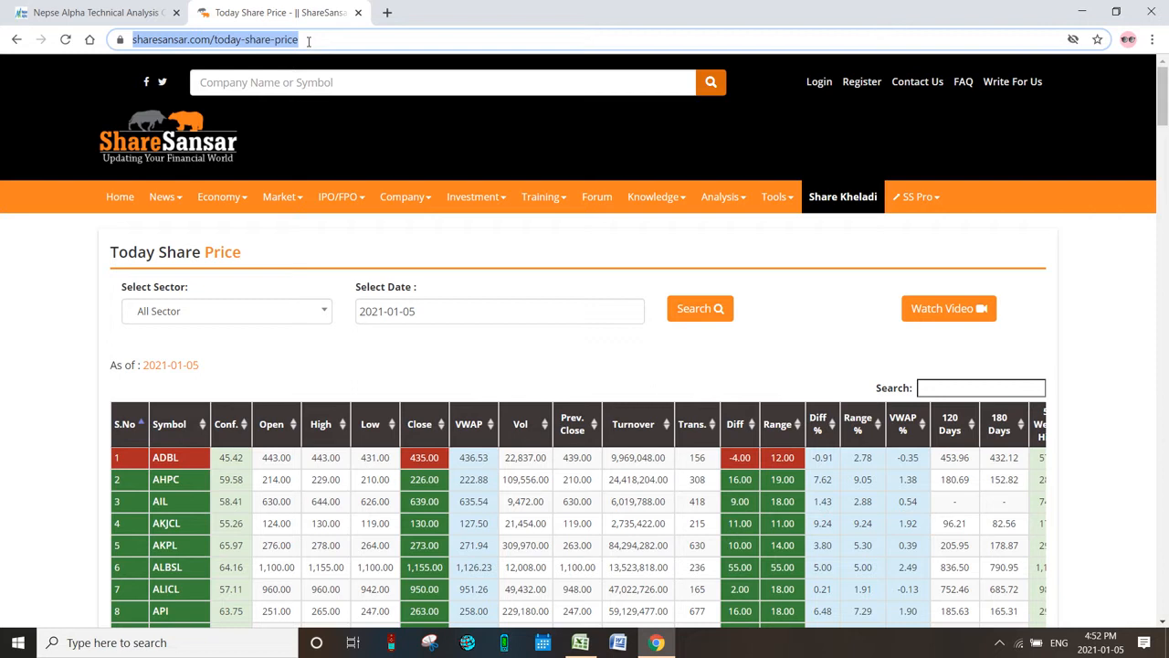
{"action": "left_click", "coordinate": [64, 39]}
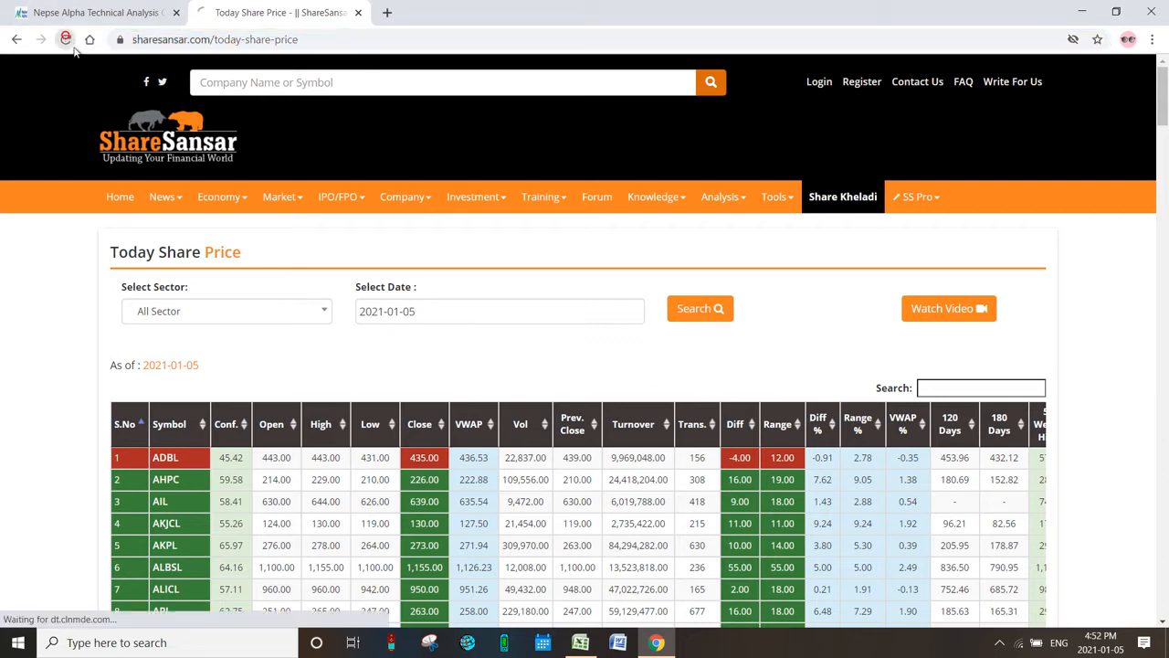
{"action": "left_click", "coordinate": [173, 139]}
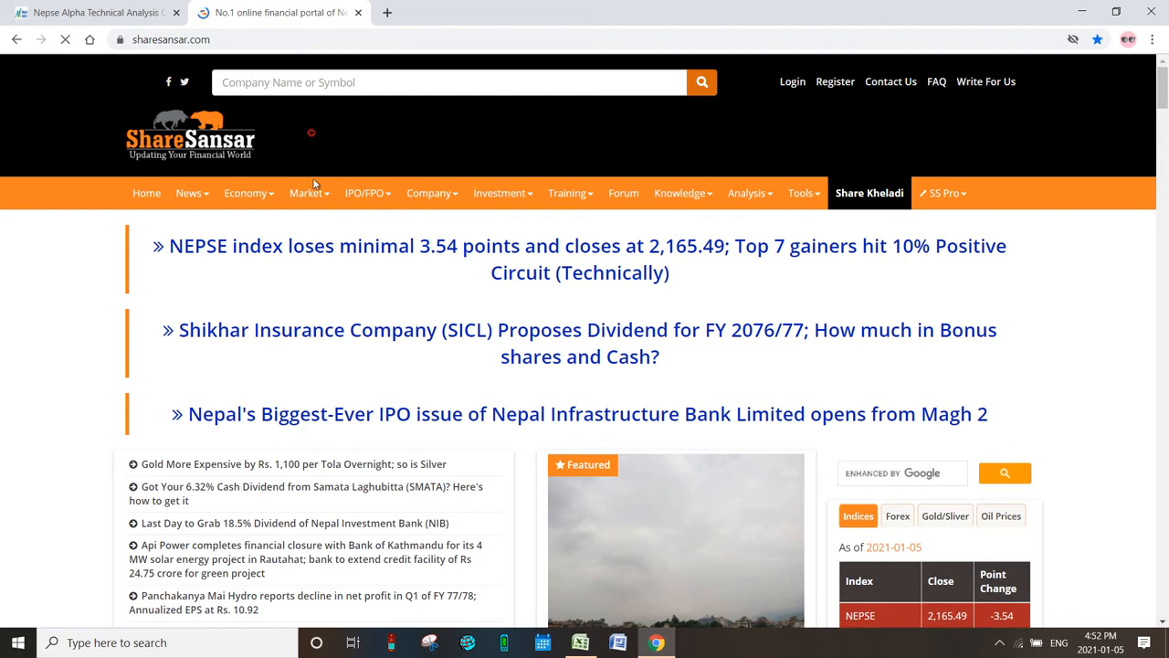
{"action": "mouse_move", "coordinate": [304, 189]}
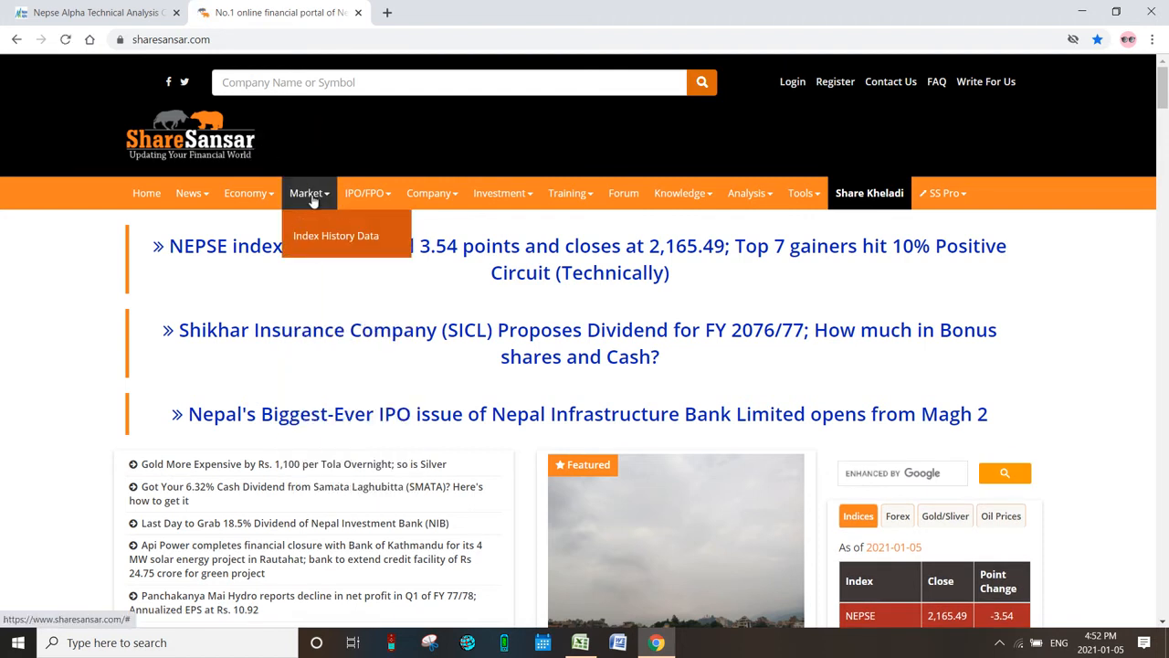
{"action": "left_click", "coordinate": [311, 199]}
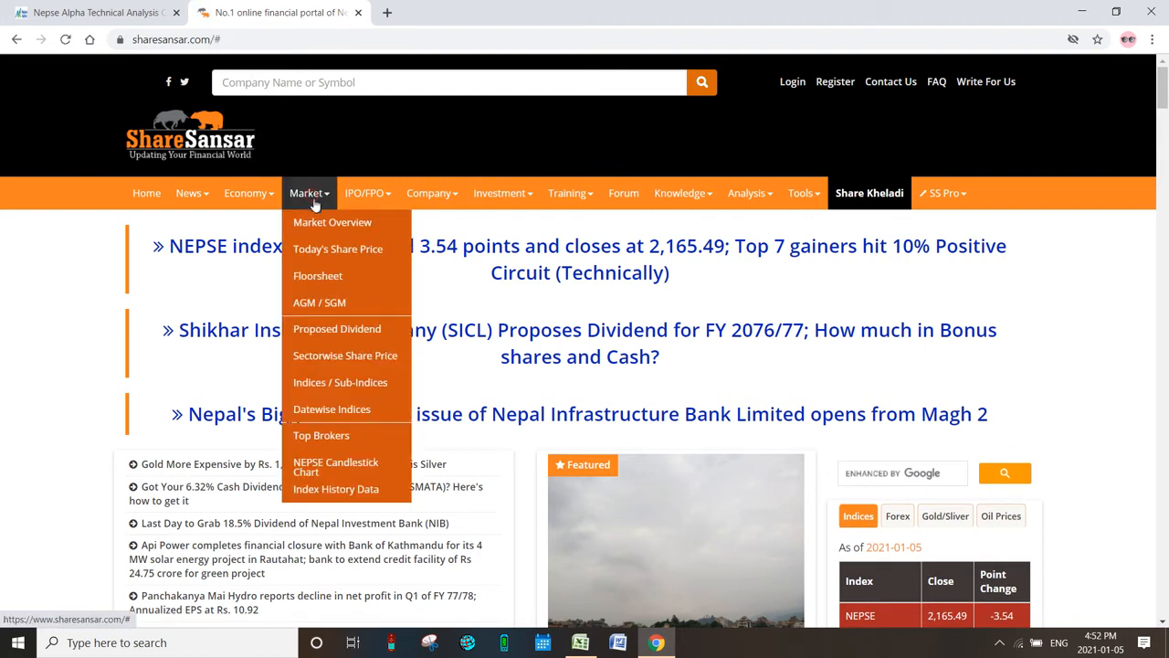
{"action": "left_click", "coordinate": [335, 251]}
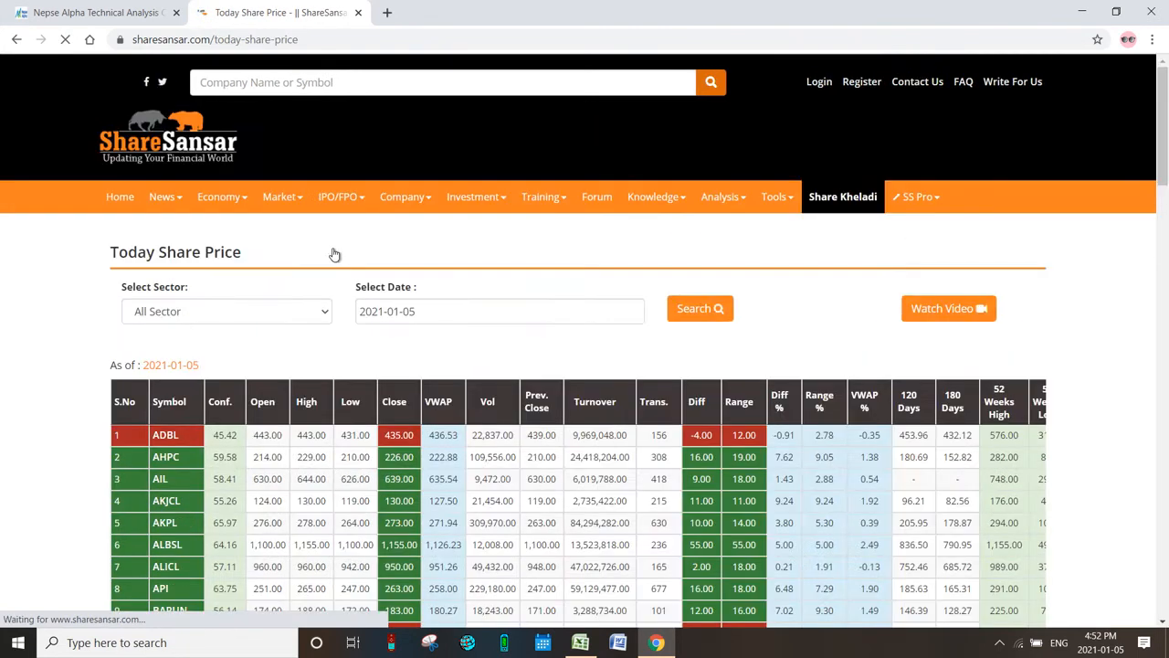
Examine the full Today Share Price table, from the first company to the totals below it
{"action": "scroll", "coordinate": [602, 317], "scroll_direction": "down", "scroll_amount": 8}
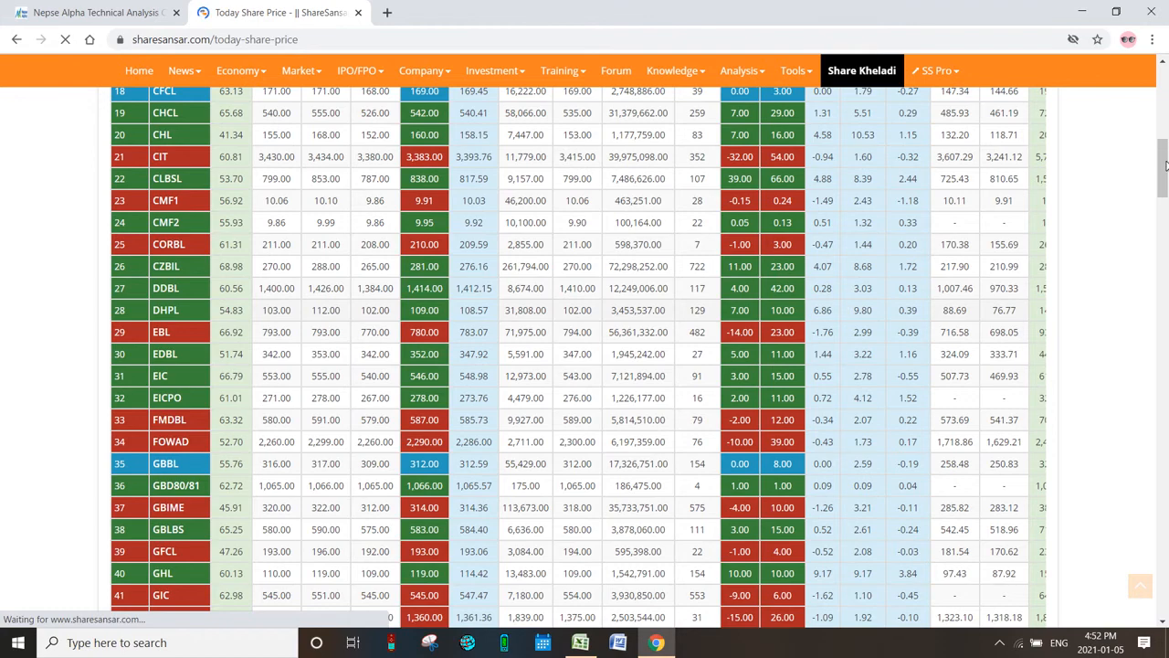
{"action": "left_click_drag", "start_coordinate": [1165, 165], "coordinate": [1165, 283]}
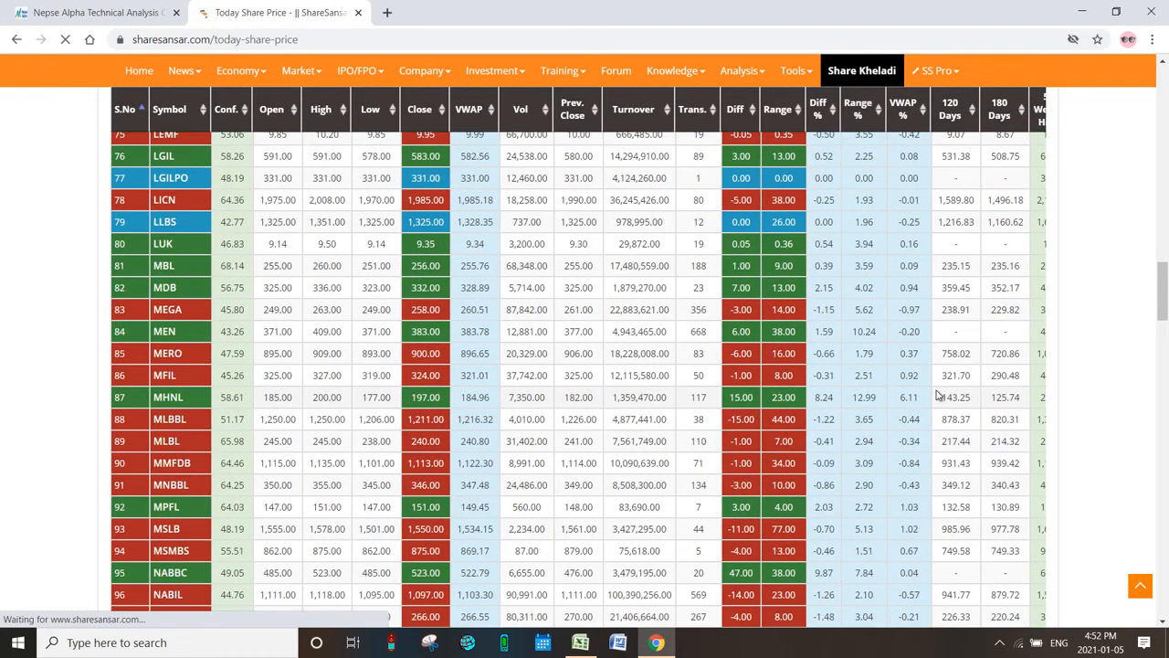
{"action": "scroll", "coordinate": [1095, 373], "scroll_direction": "down", "scroll_amount": 20}
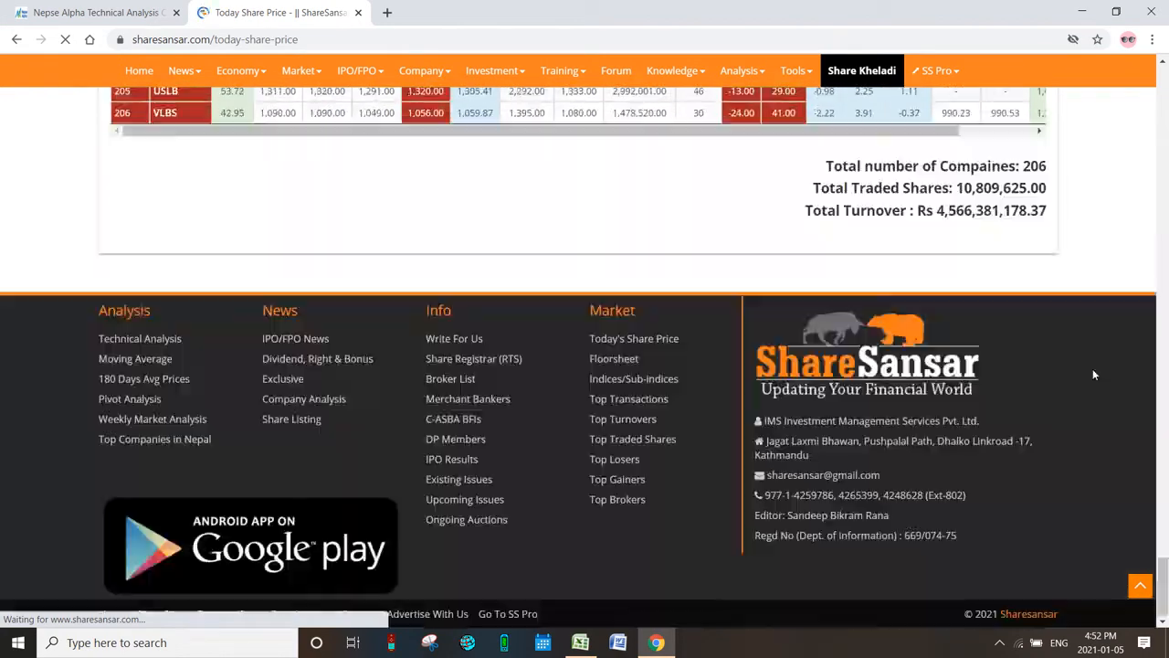
{"action": "scroll", "coordinate": [1093, 368], "scroll_direction": "up", "scroll_amount": 3}
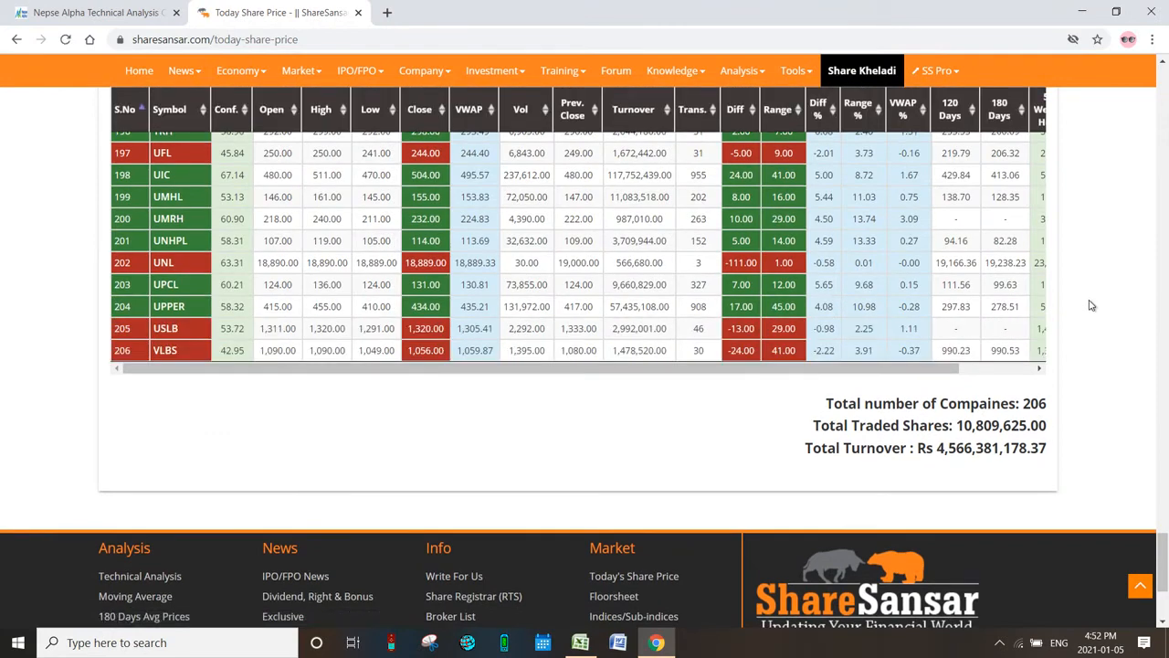
{"action": "scroll", "coordinate": [1097, 313], "scroll_direction": "up", "scroll_amount": 20}
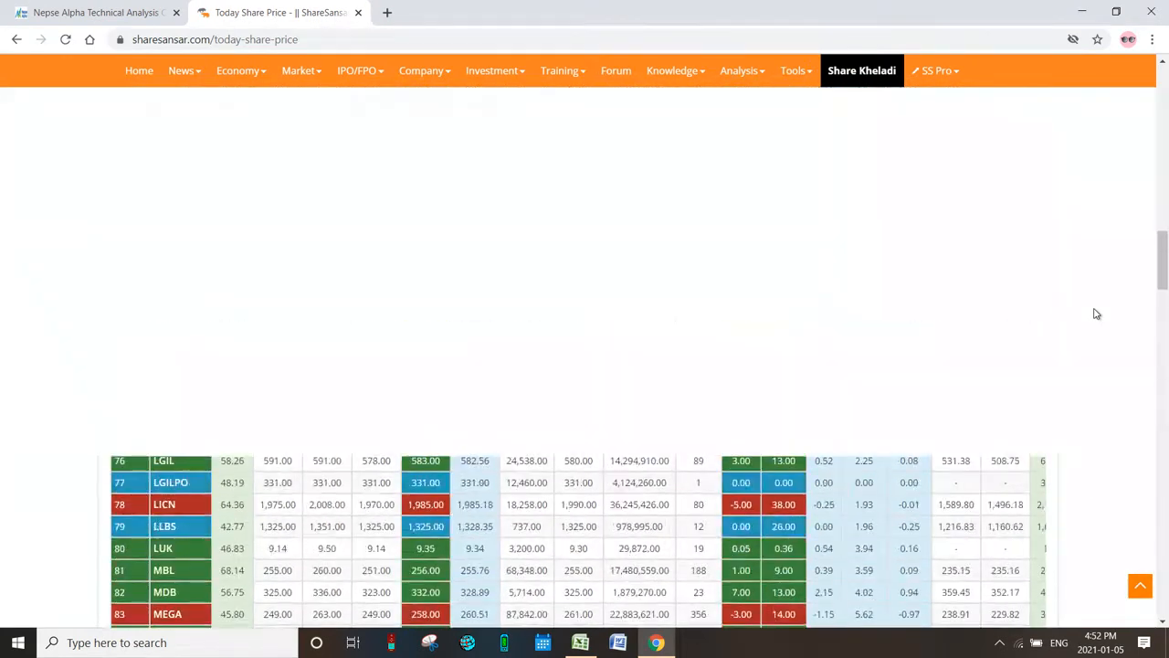
{"action": "scroll", "coordinate": [1096, 313], "scroll_direction": "up", "scroll_amount": 15}
{"action": "scroll", "coordinate": [1096, 313], "scroll_direction": "down", "scroll_amount": 2}
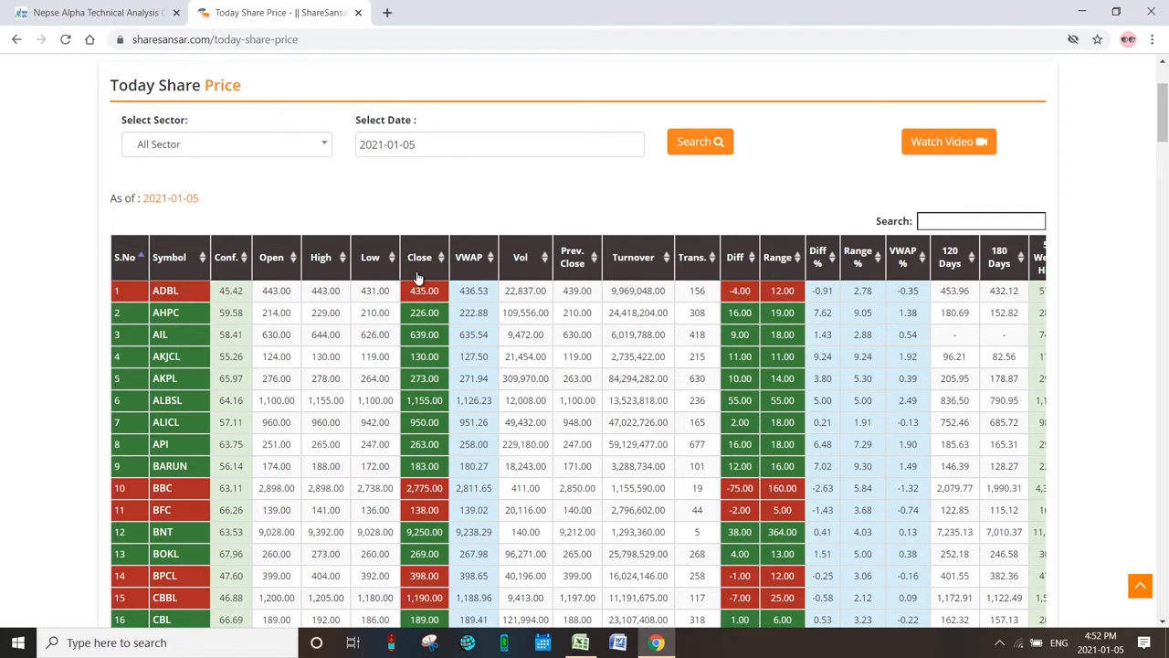
Copy the Today Share Price page address from Chrome and enter it as the web query address in Excel
{"action": "left_click", "coordinate": [261, 38]}
{"action": "key", "text": "ctrl+c"}
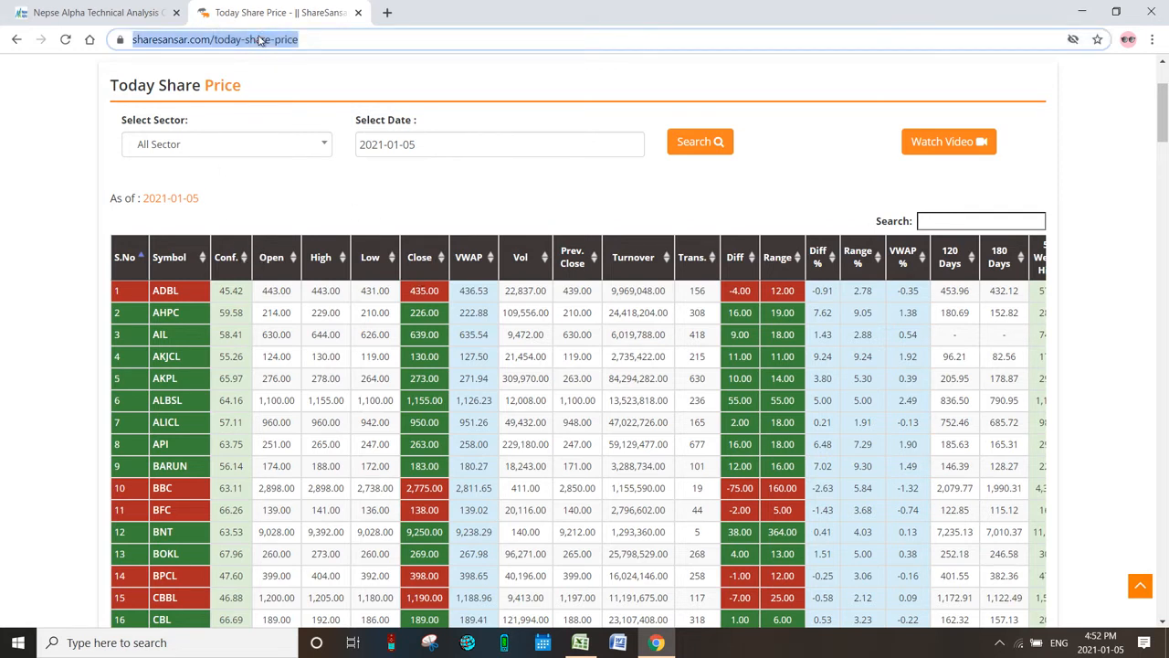
{"action": "left_click", "coordinate": [1082, 12]}
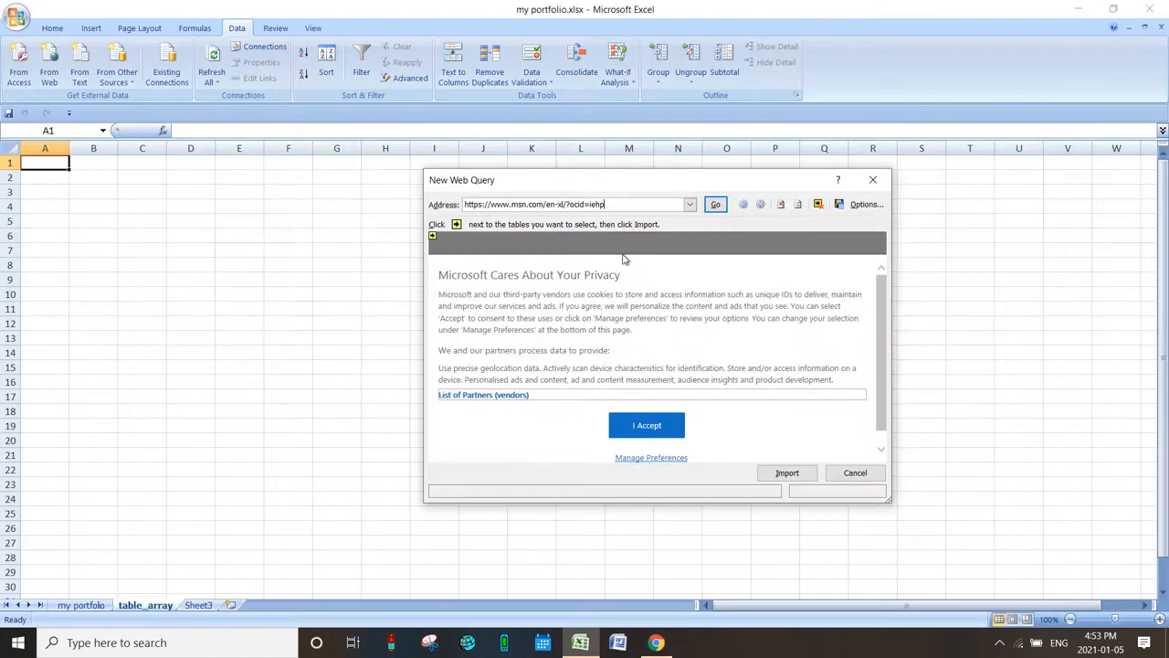
{"action": "left_click", "coordinate": [615, 204]}
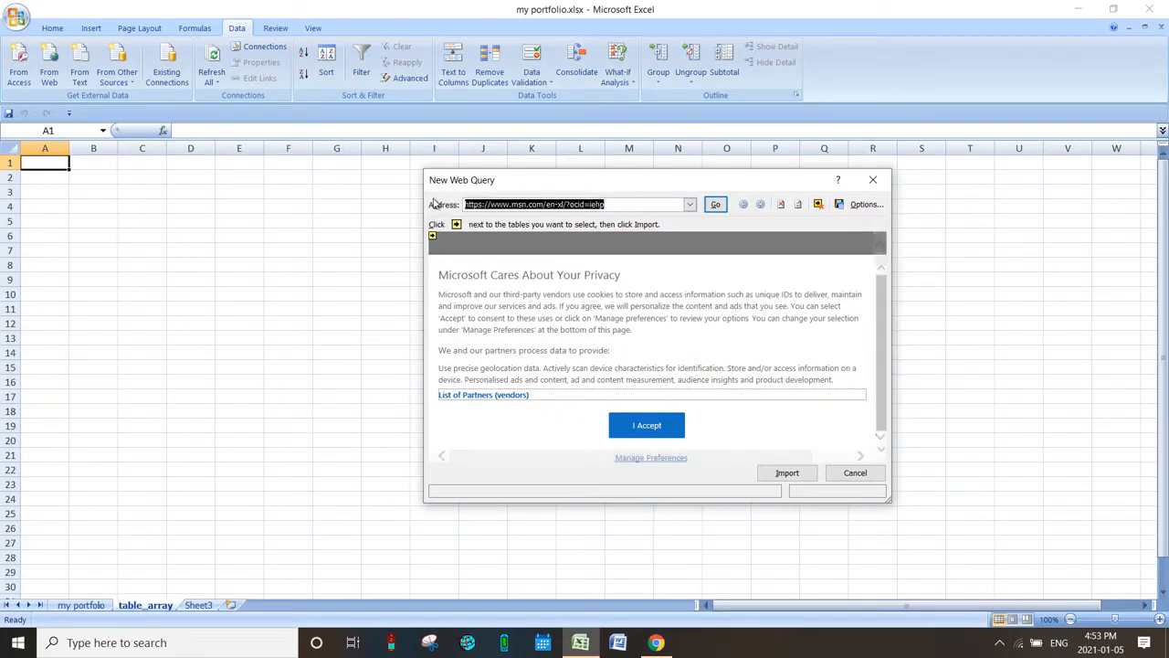
{"action": "key", "text": "ctrl+v"}
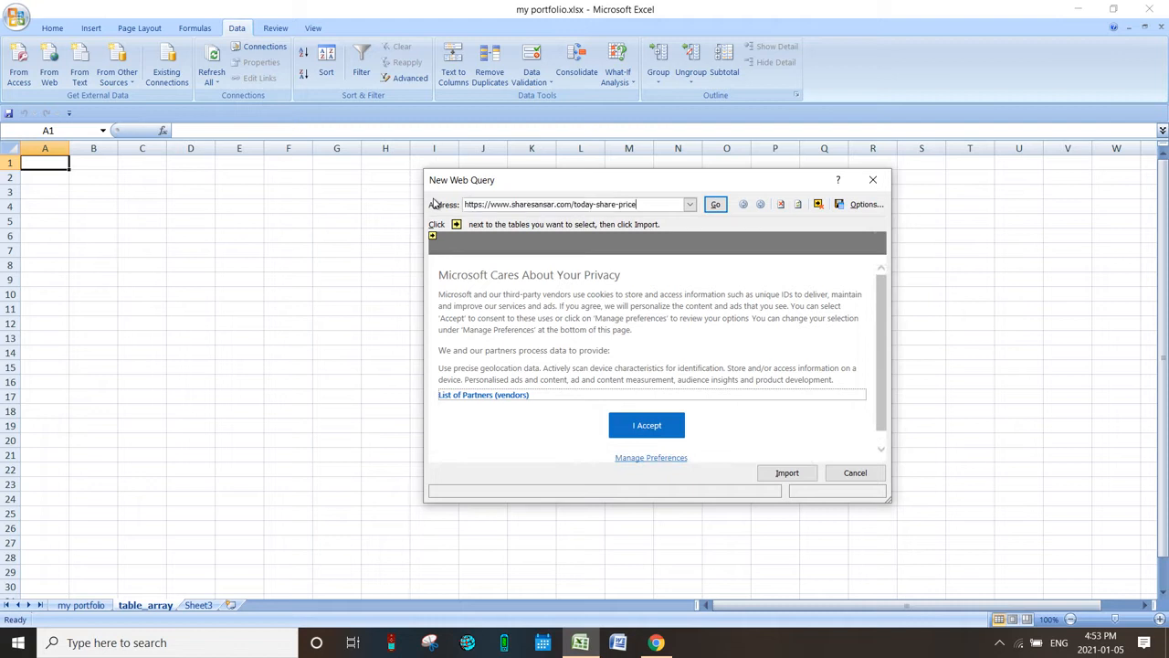
Load the ShareSansar page in the web query and allow its scripts to continue running
{"action": "left_click", "coordinate": [715, 205]}
{"action": "left_click", "coordinate": [715, 206]}
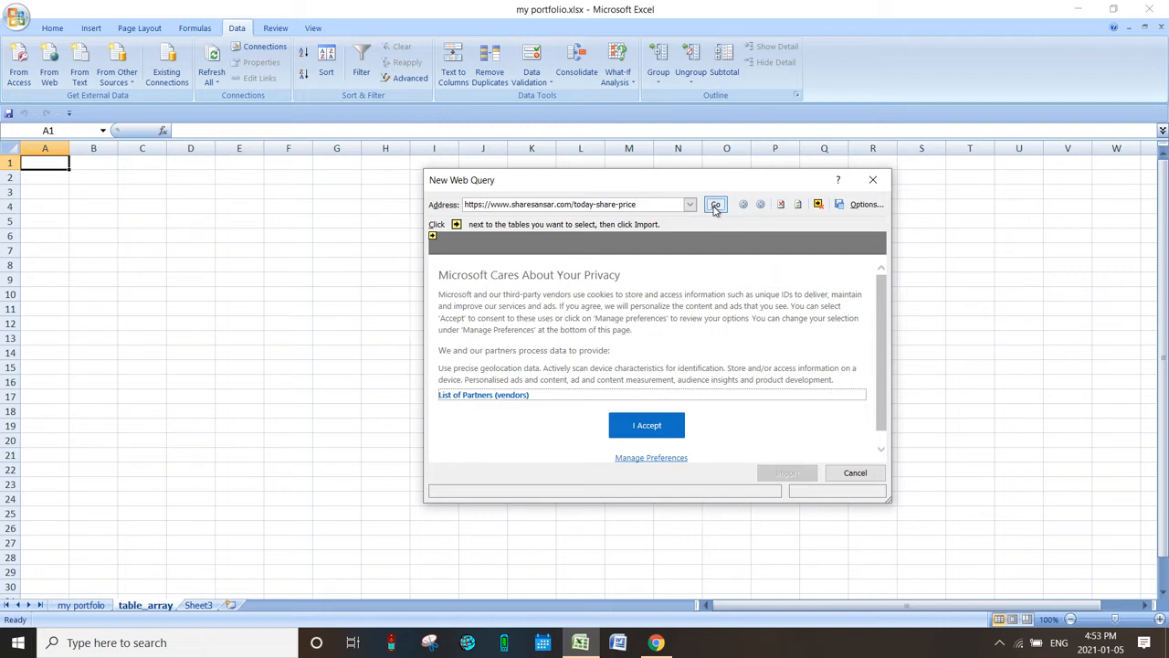
{"action": "left_click", "coordinate": [715, 205]}
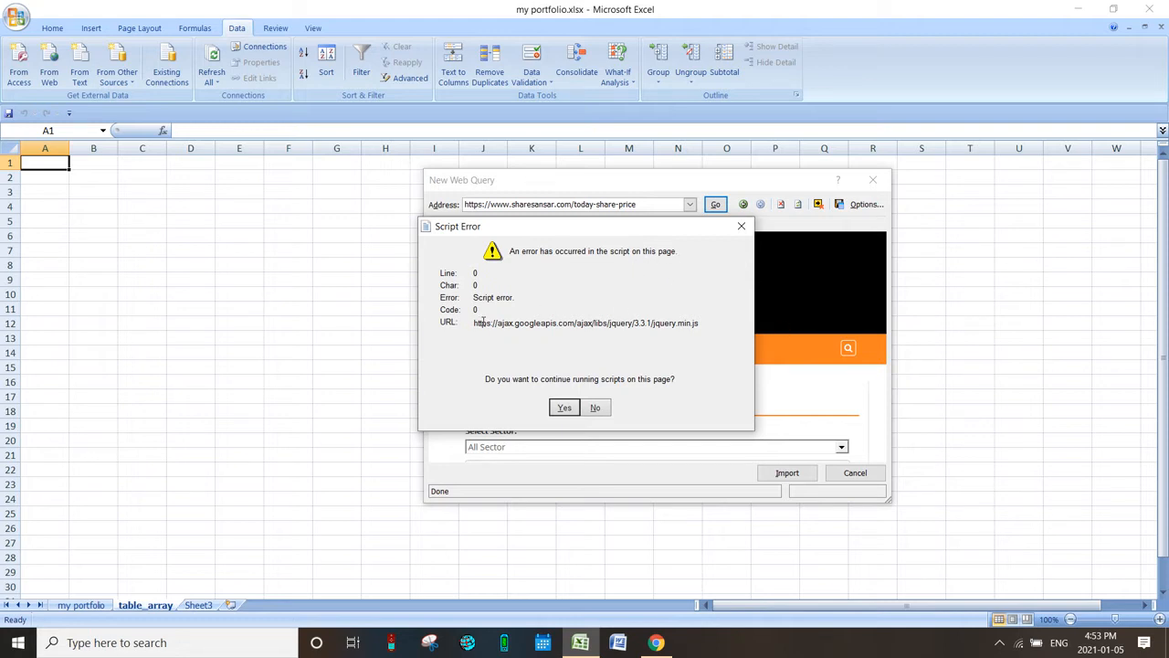
{"action": "left_click", "coordinate": [564, 408]}
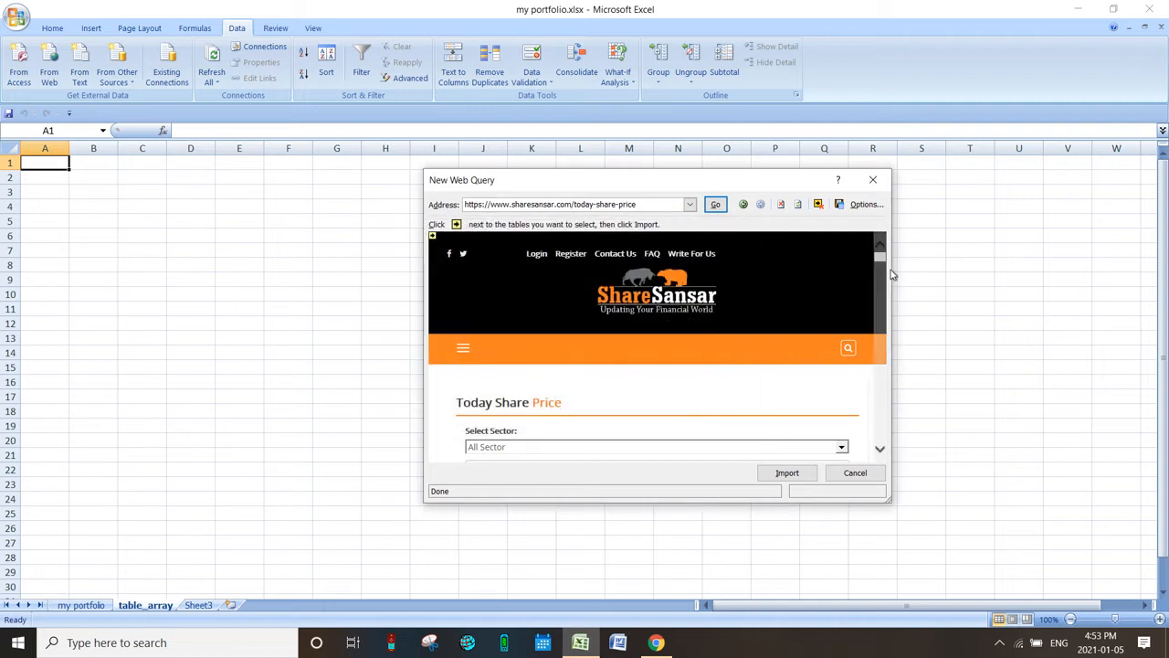
Select the whole ShareSansar page in the web query and import it into the existing table_array sheet at cell A1
{"action": "left_click_drag", "start_coordinate": [882, 263], "coordinate": [876, 429]}
{"action": "scroll", "coordinate": [772, 374], "scroll_direction": "up", "scroll_amount": 5}
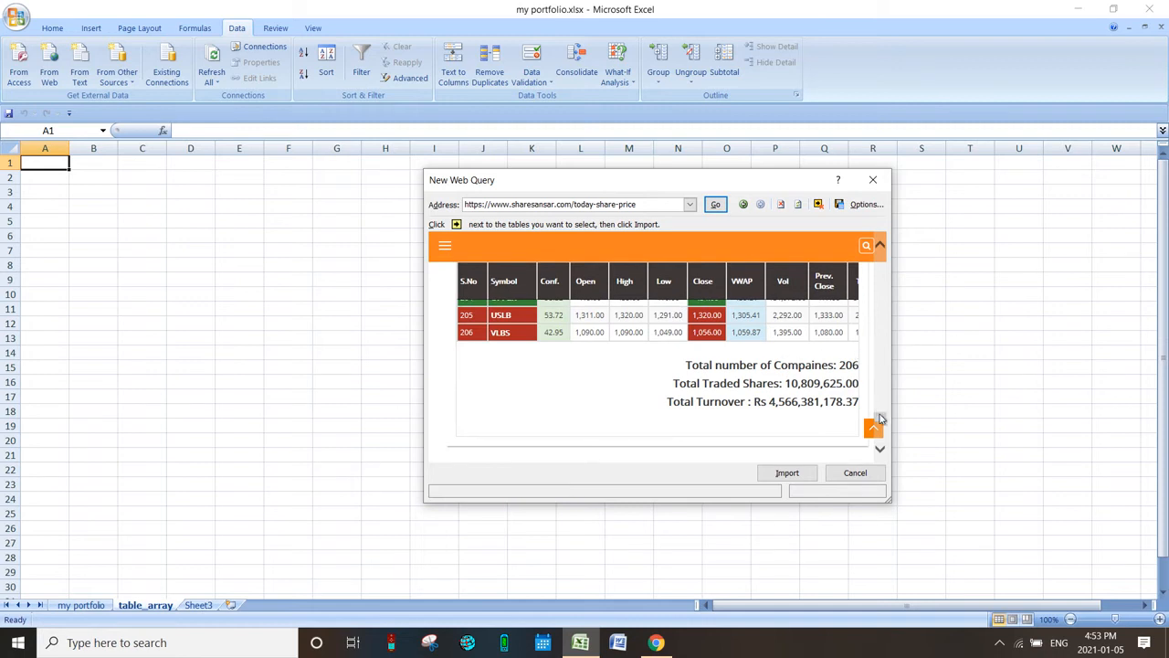
{"action": "left_click_drag", "start_coordinate": [880, 419], "coordinate": [883, 227]}
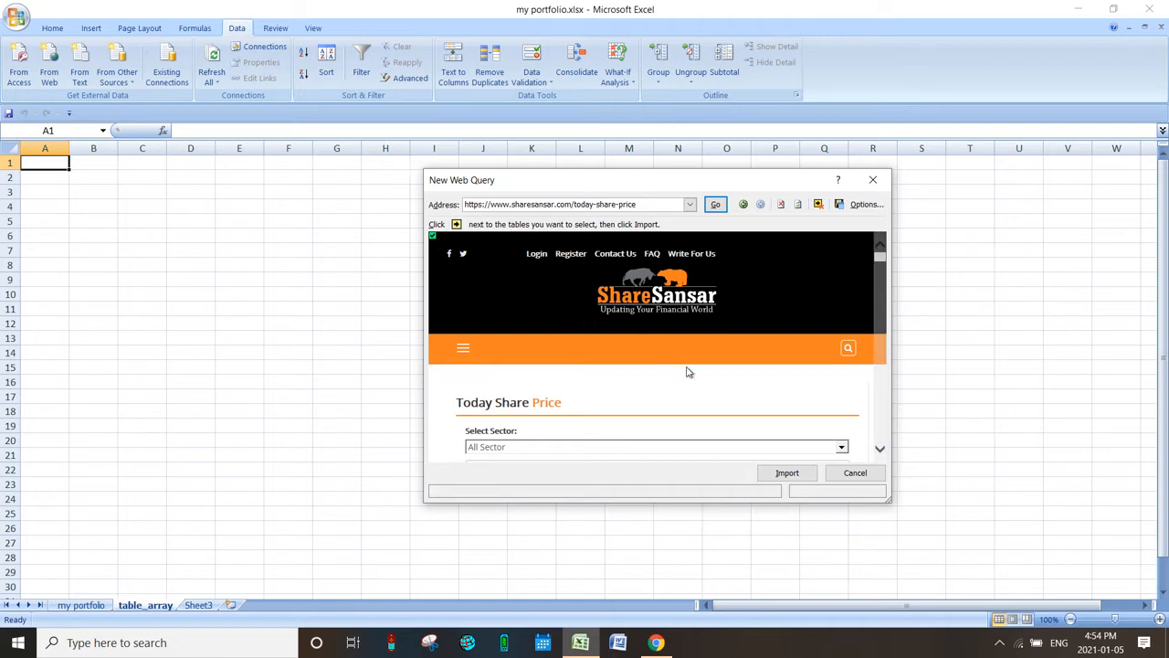
{"action": "left_click", "coordinate": [784, 472]}
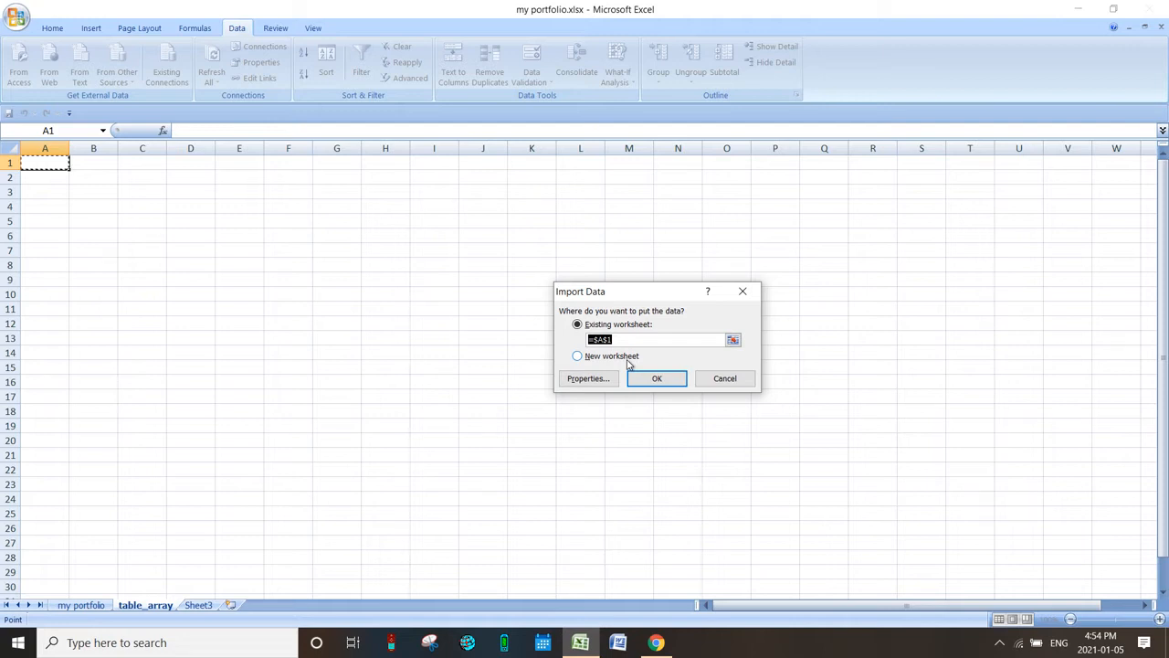
{"action": "left_click", "coordinate": [145, 225]}
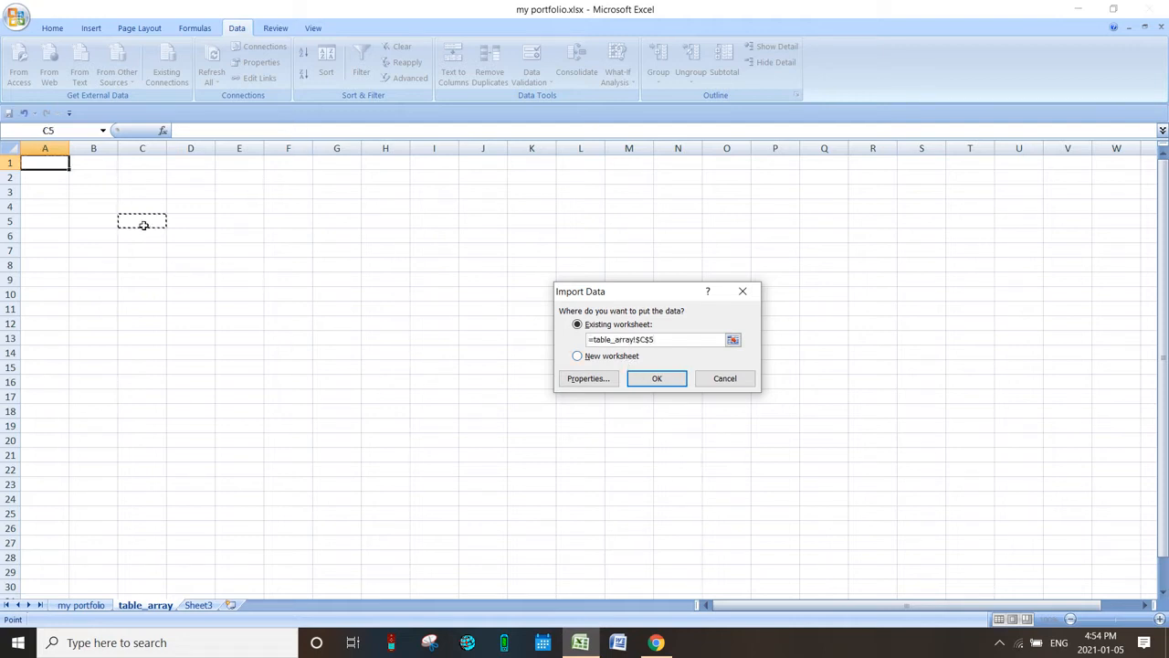
{"action": "left_click", "coordinate": [84, 219]}
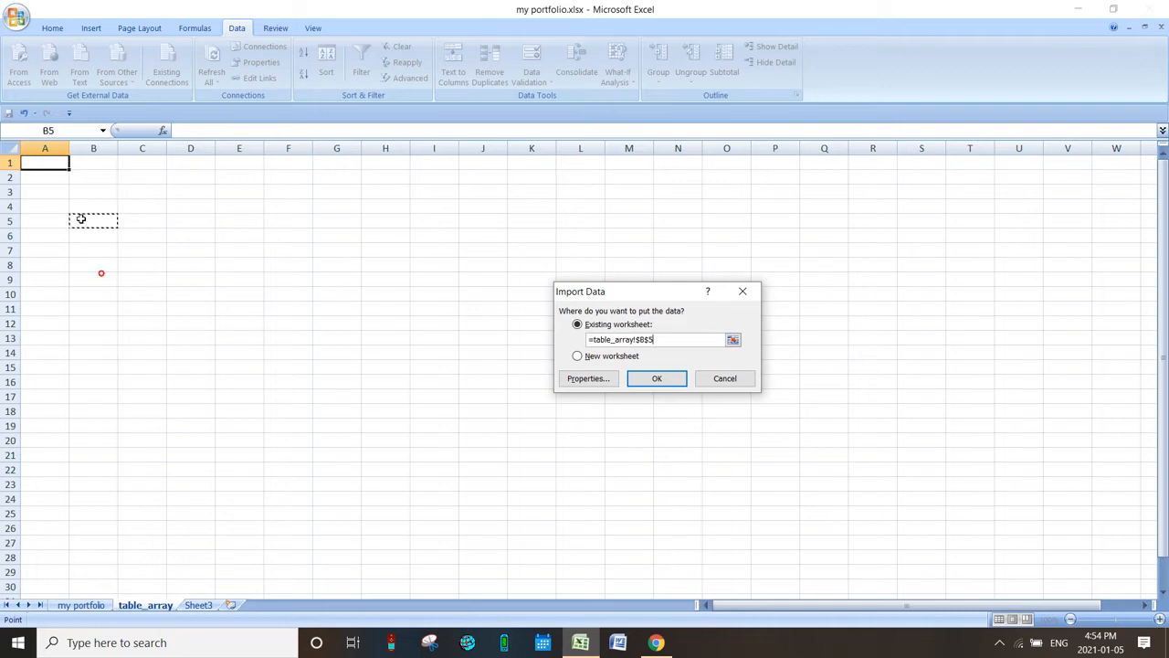
{"action": "left_click", "coordinate": [46, 160]}
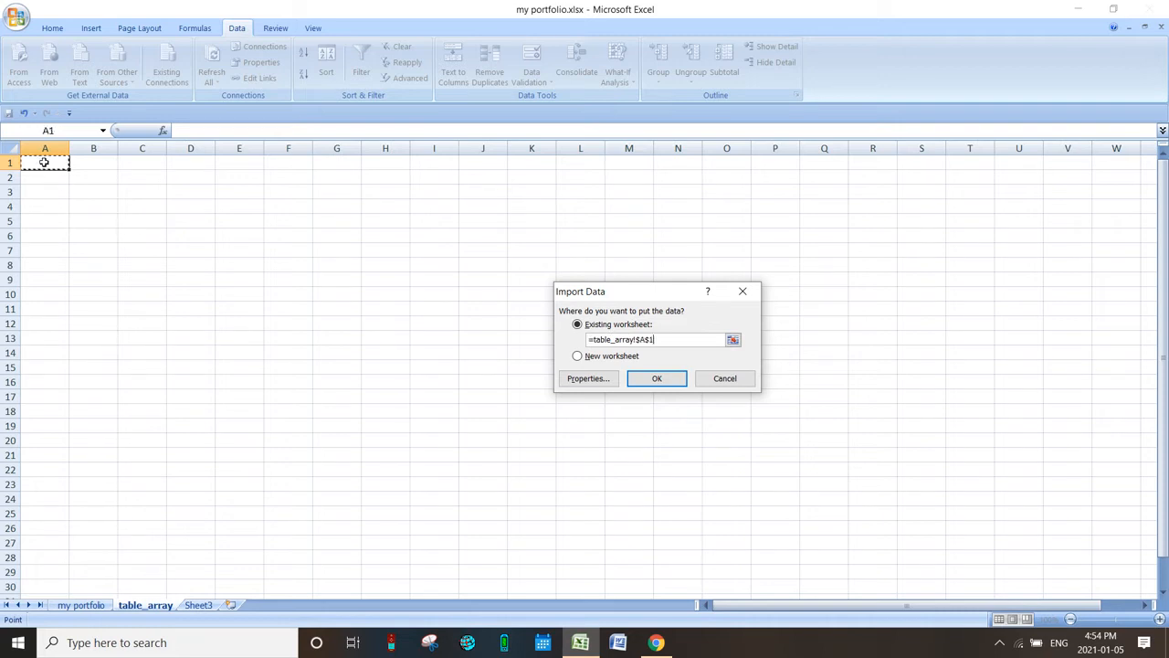
{"action": "left_click", "coordinate": [654, 378]}
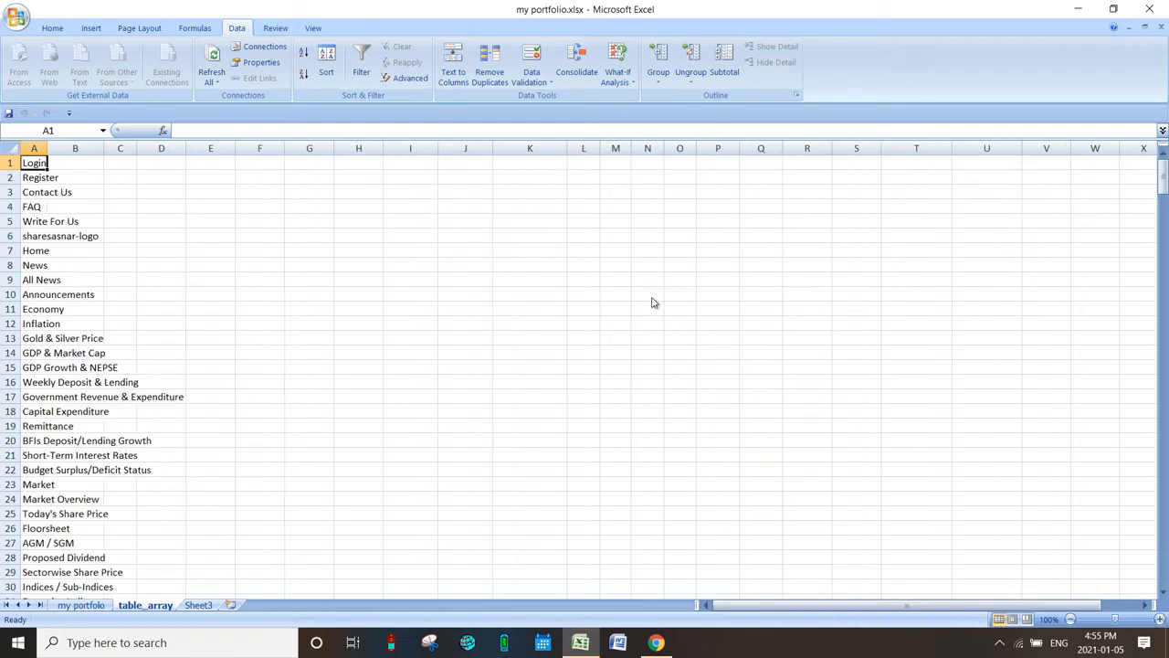
Examine the imported data in table_array, down to the share price table with its Symbol and Close columns
{"action": "scroll", "coordinate": [648, 378], "scroll_direction": "down", "scroll_amount": 10}
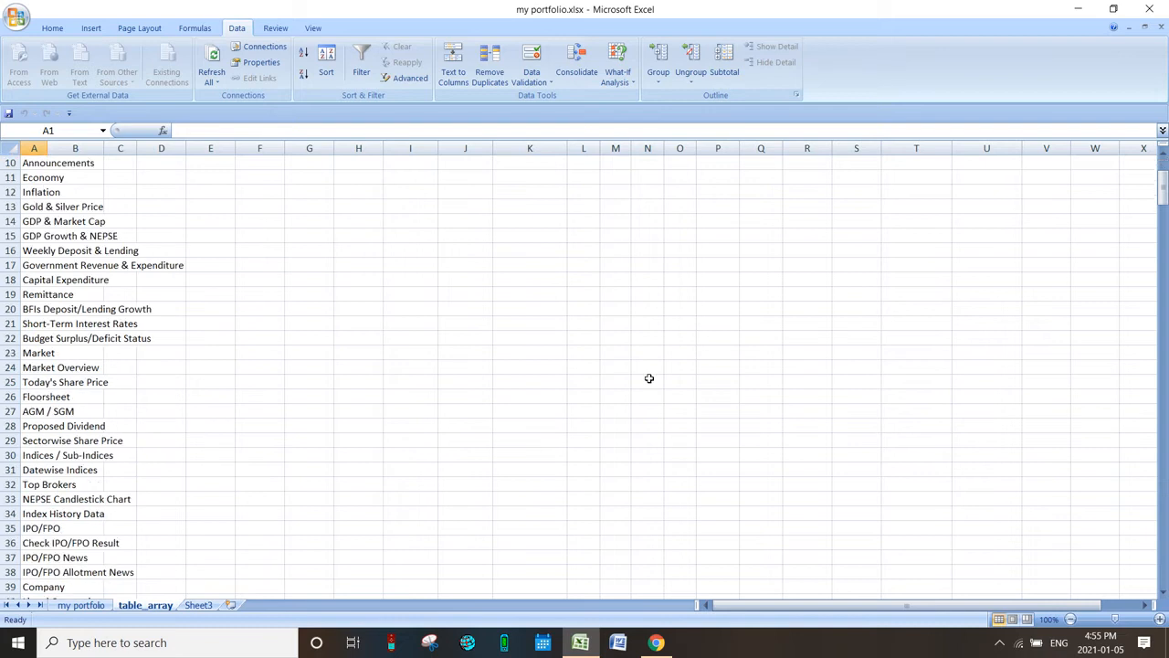
{"action": "scroll", "coordinate": [649, 378], "scroll_direction": "down", "scroll_amount": 11}
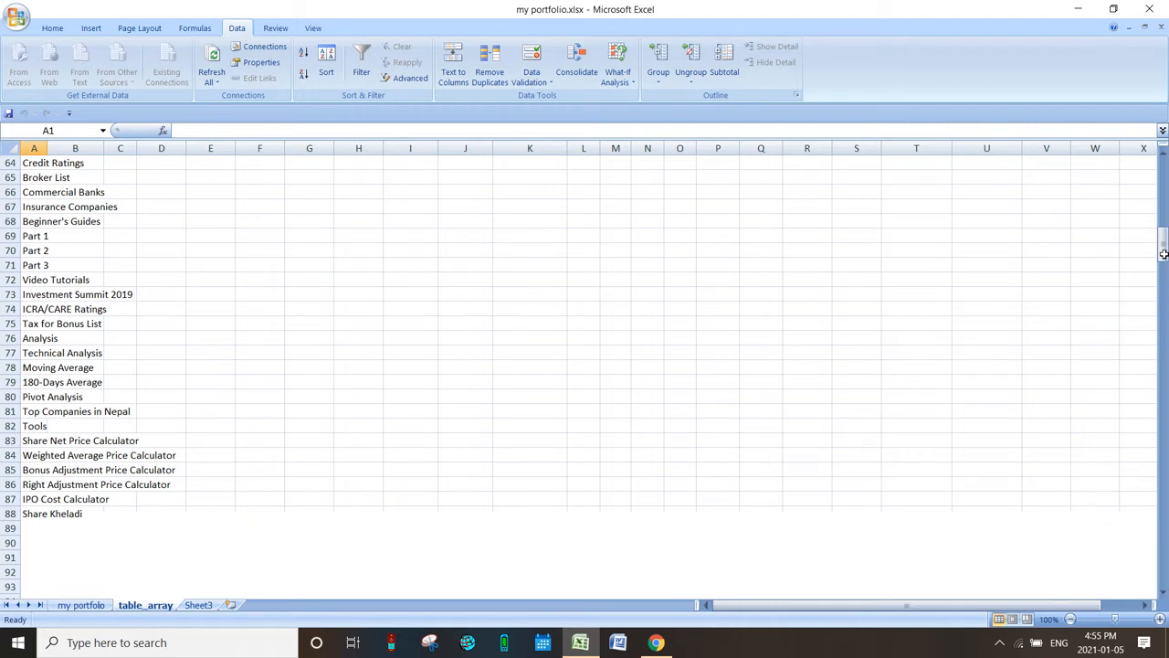
{"action": "scroll", "coordinate": [1013, 359], "scroll_direction": "down", "scroll_amount": 2}
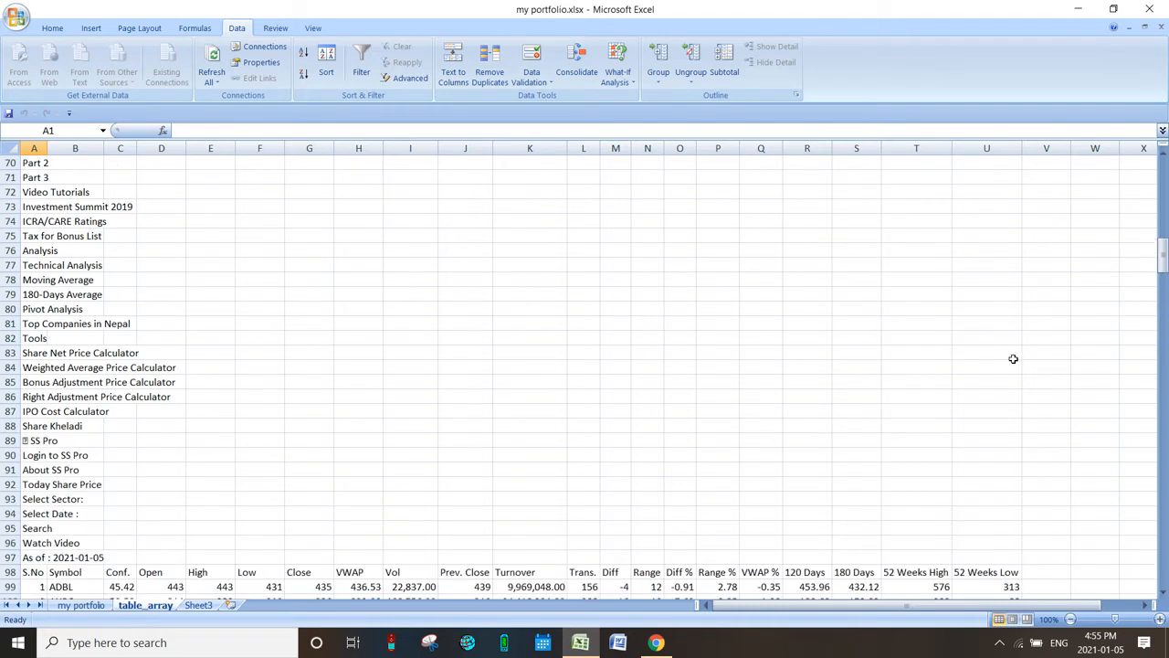
{"action": "scroll", "coordinate": [1013, 359], "scroll_direction": "down", "scroll_amount": 1}
{"action": "scroll", "coordinate": [1014, 359], "scroll_direction": "down", "scroll_amount": 7}
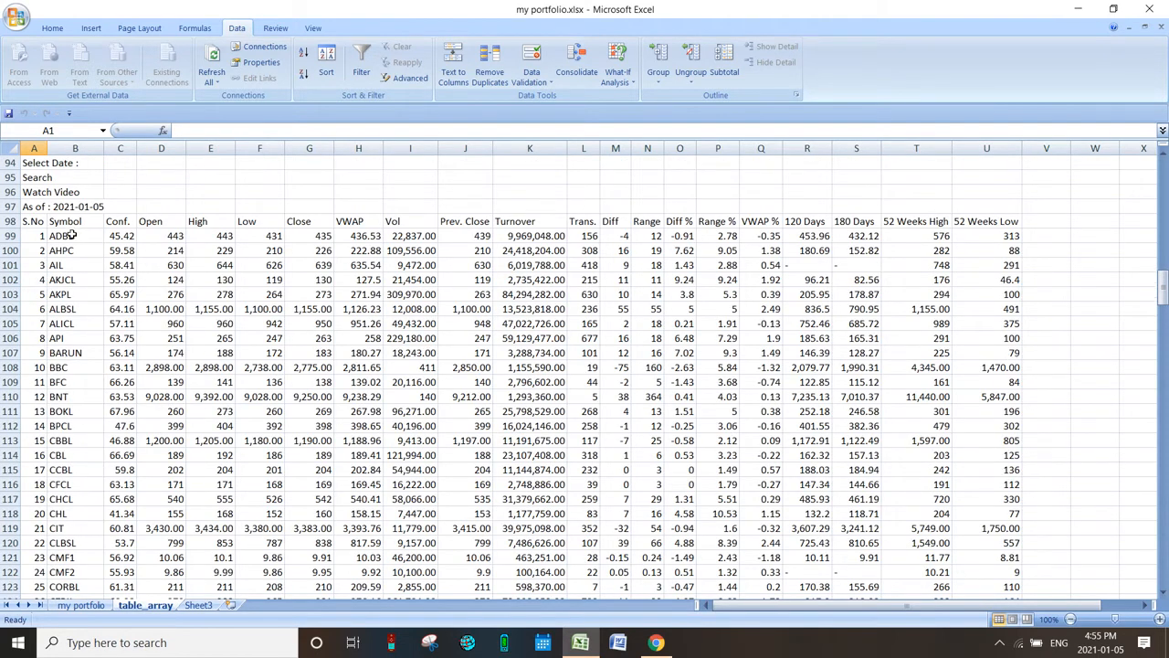
{"action": "left_click_drag", "start_coordinate": [71, 235], "coordinate": [320, 485]}
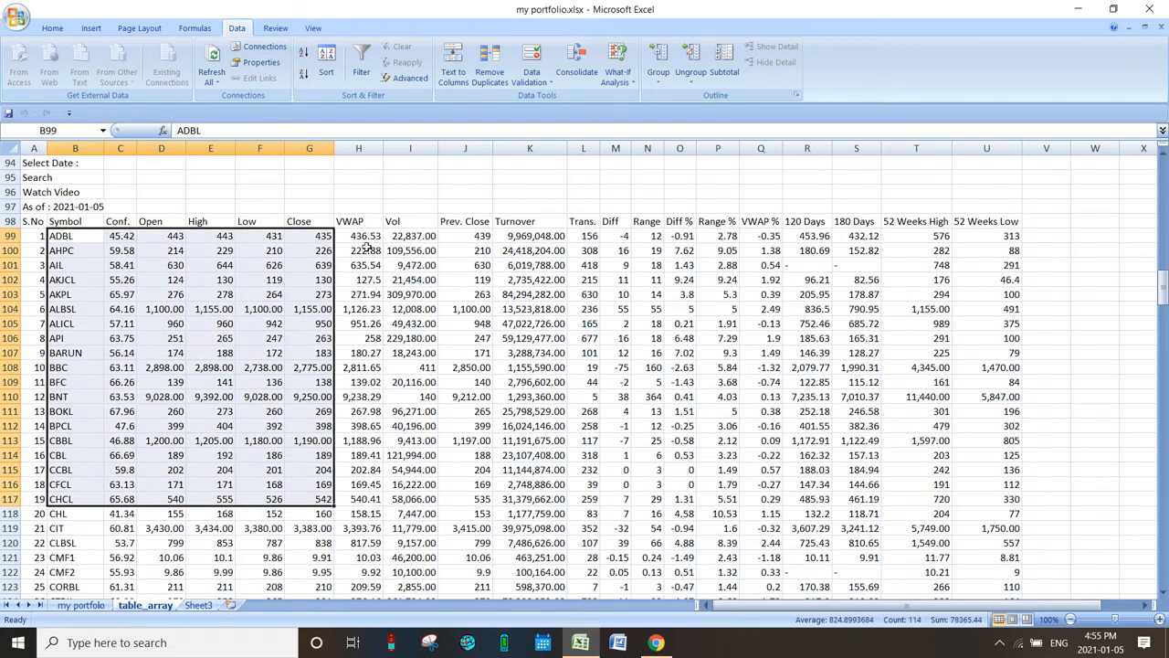
{"action": "left_click", "coordinate": [335, 179]}
On the my portfolio sheet, enter the header "sn" in A1 and fill serial numbers 1 to 19 in A2:A20
{"action": "left_click", "coordinate": [87, 606]}
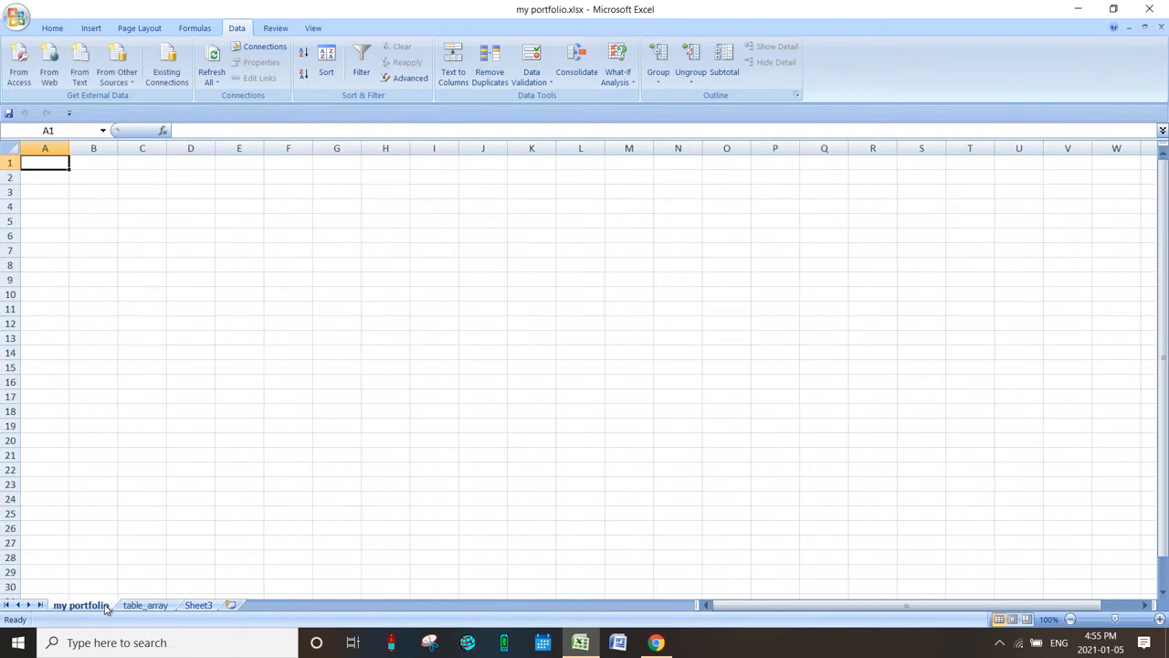
{"action": "type", "text": "sn"}
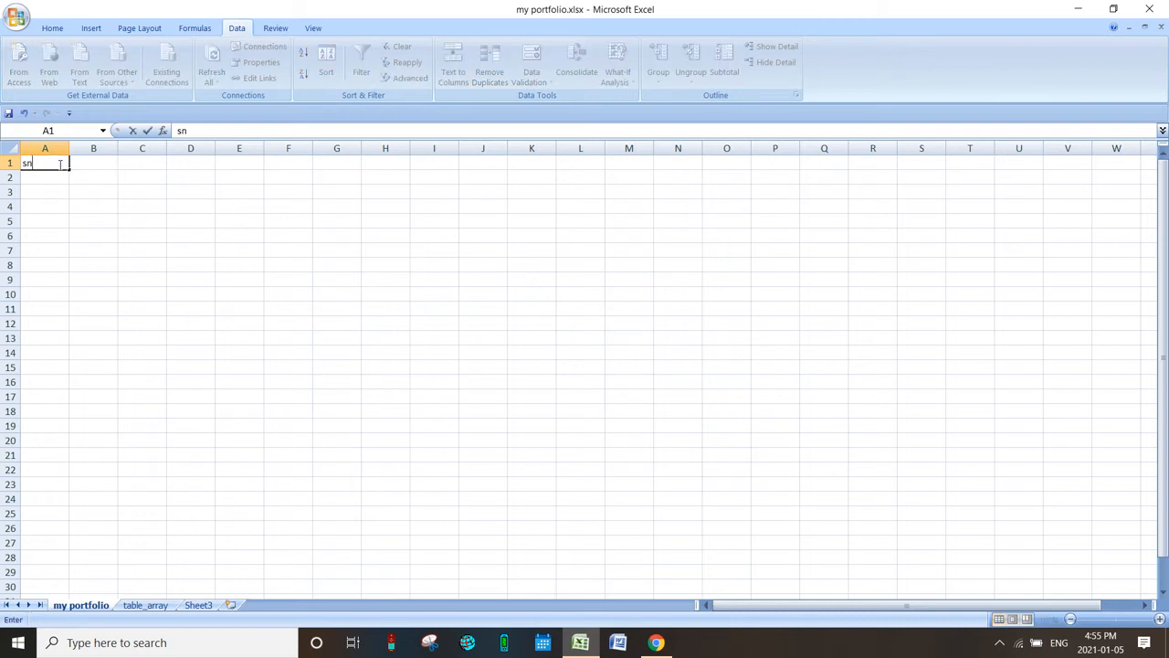
{"action": "key", "text": "ctrl+Return"}
{"action": "left_click", "coordinate": [55, 177]}
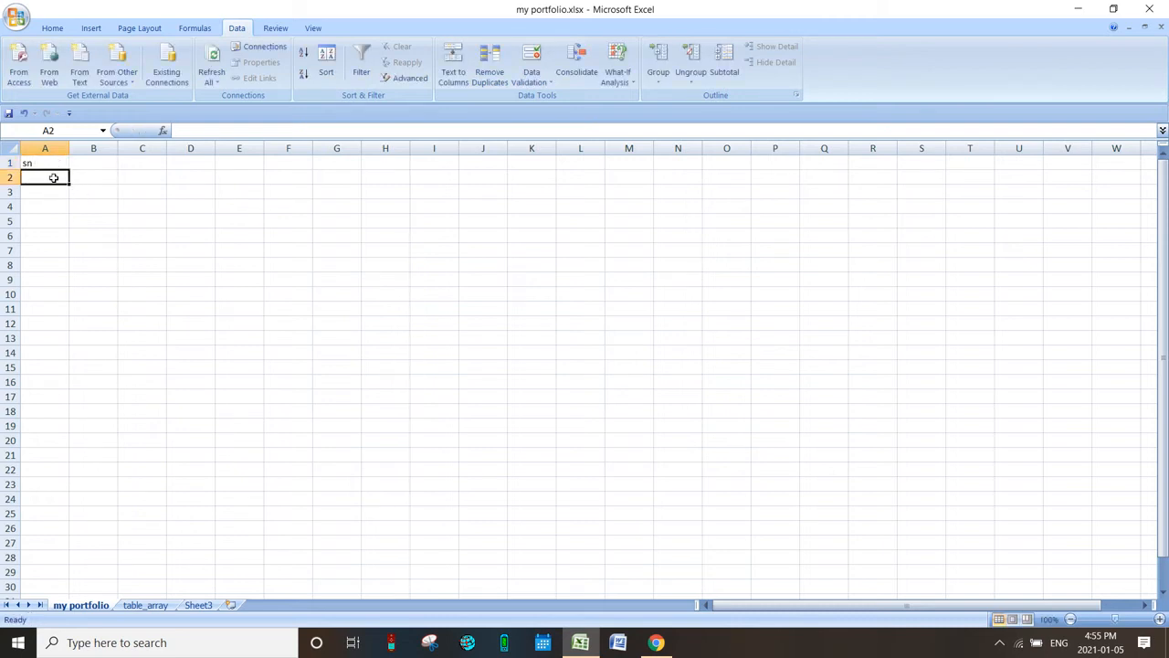
{"action": "type", "text": "1"}
{"action": "key", "text": "Return"}
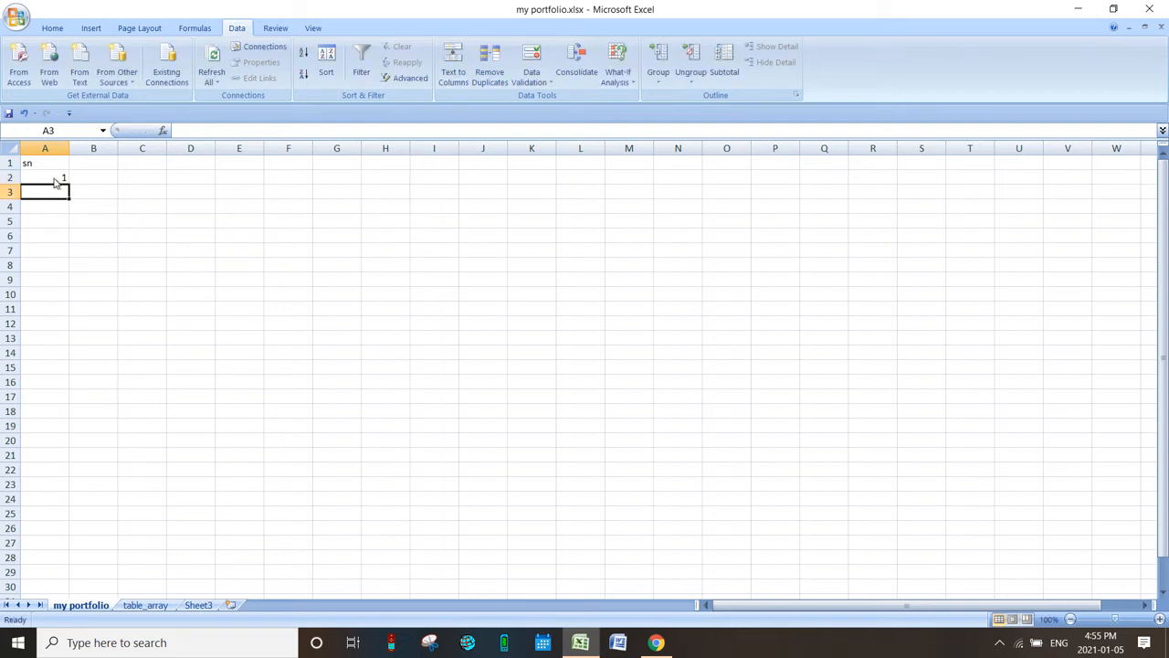
{"action": "type", "text": "2"}
{"action": "key", "text": "Return"}
{"action": "left_click_drag", "start_coordinate": [54, 190], "coordinate": [82, 446]}
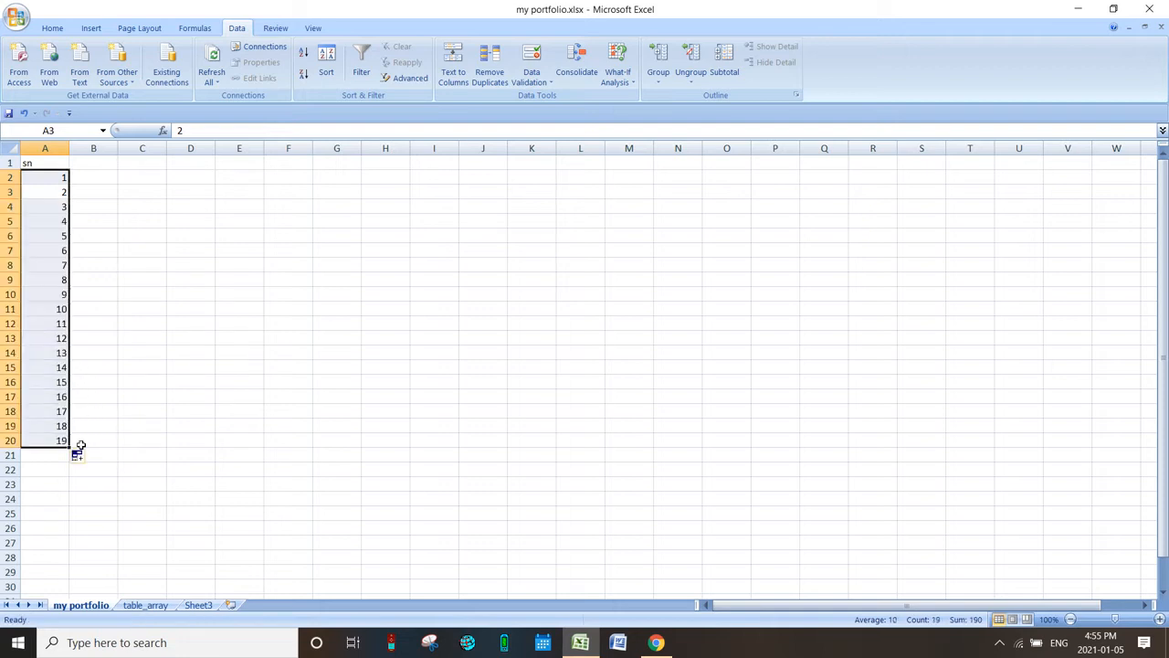
Enter the headers "company name", "symbol" and "today share price" in cells B1, C1 and D1
{"action": "left_click", "coordinate": [94, 164]}
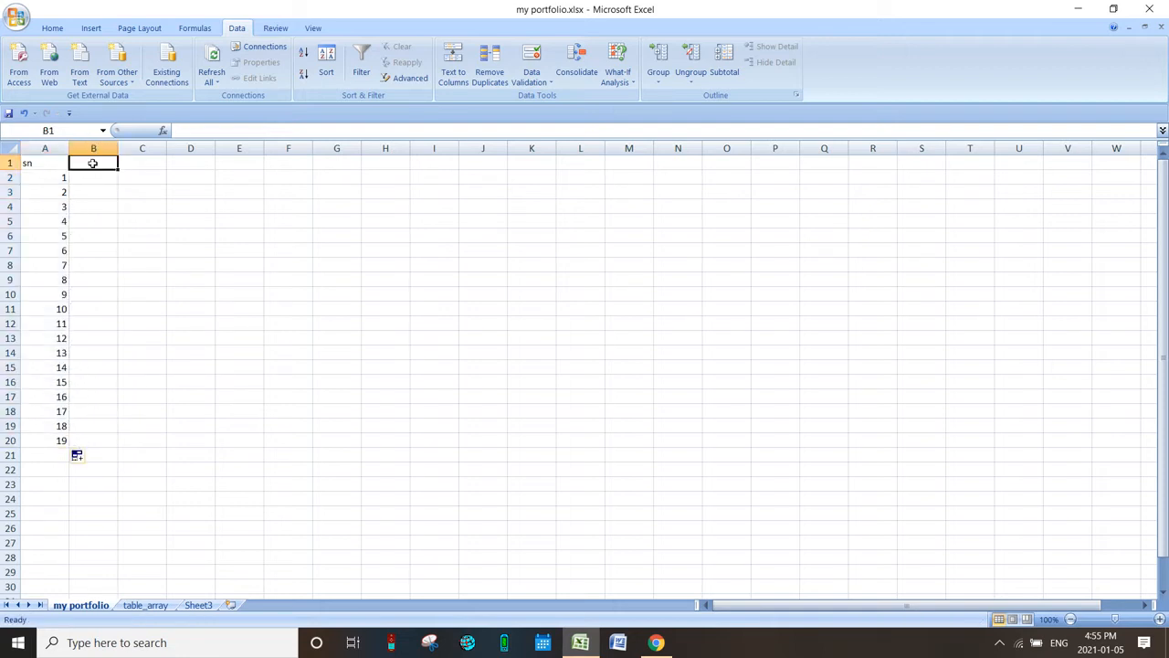
{"action": "type", "text": "com"}
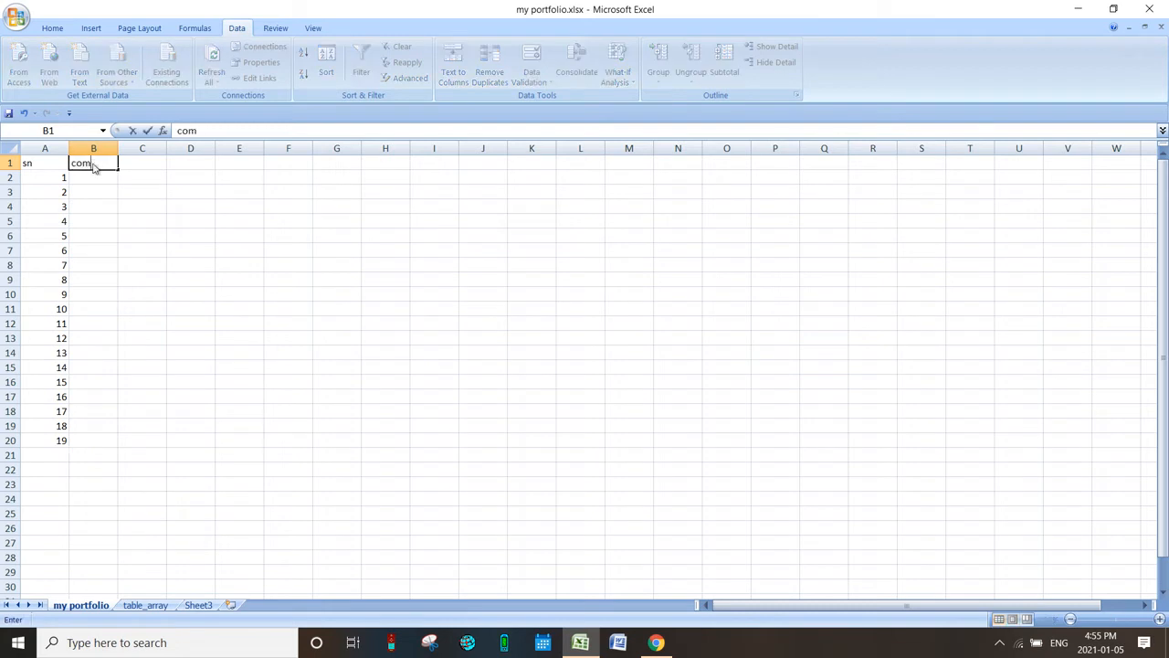
{"action": "type", "text": "pany name"}
{"action": "key", "text": "ctrl+Return"}
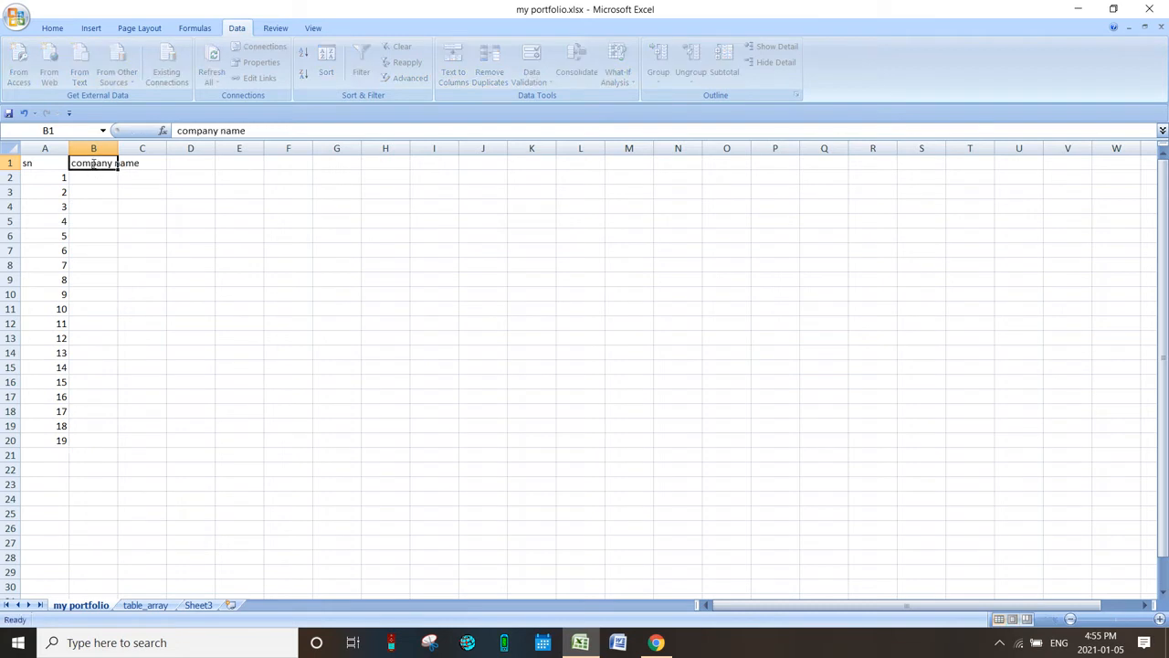
{"action": "key", "text": "Right"}
{"action": "key", "text": "Right"}
{"action": "left_click", "coordinate": [146, 164]}
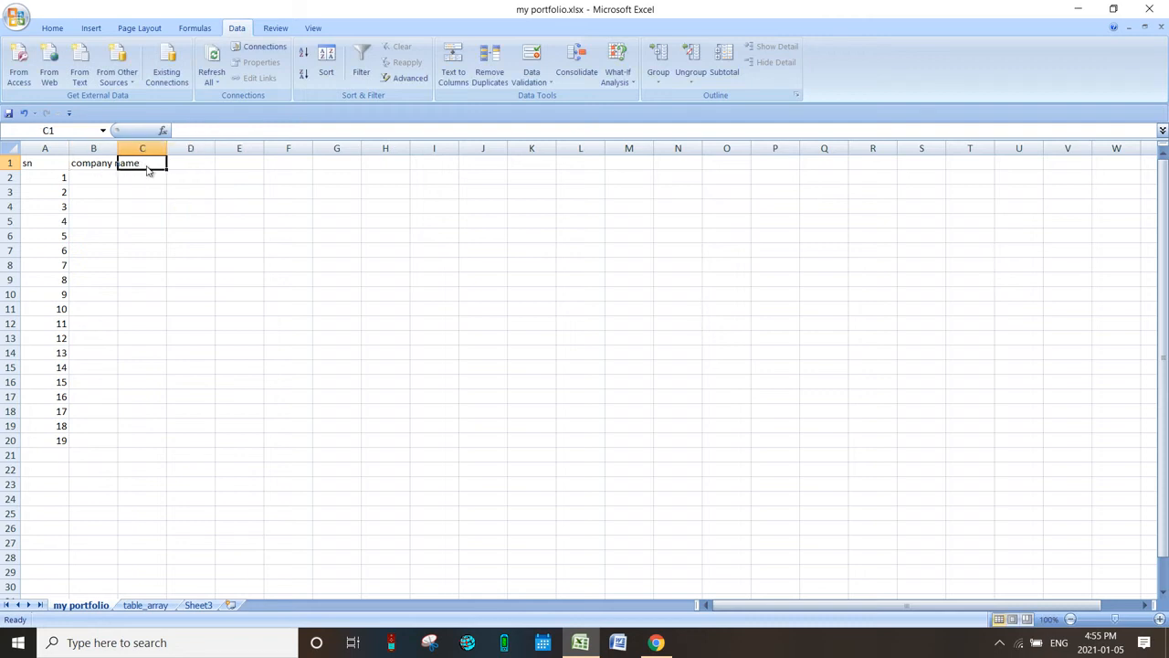
{"action": "type", "text": "symbol"}
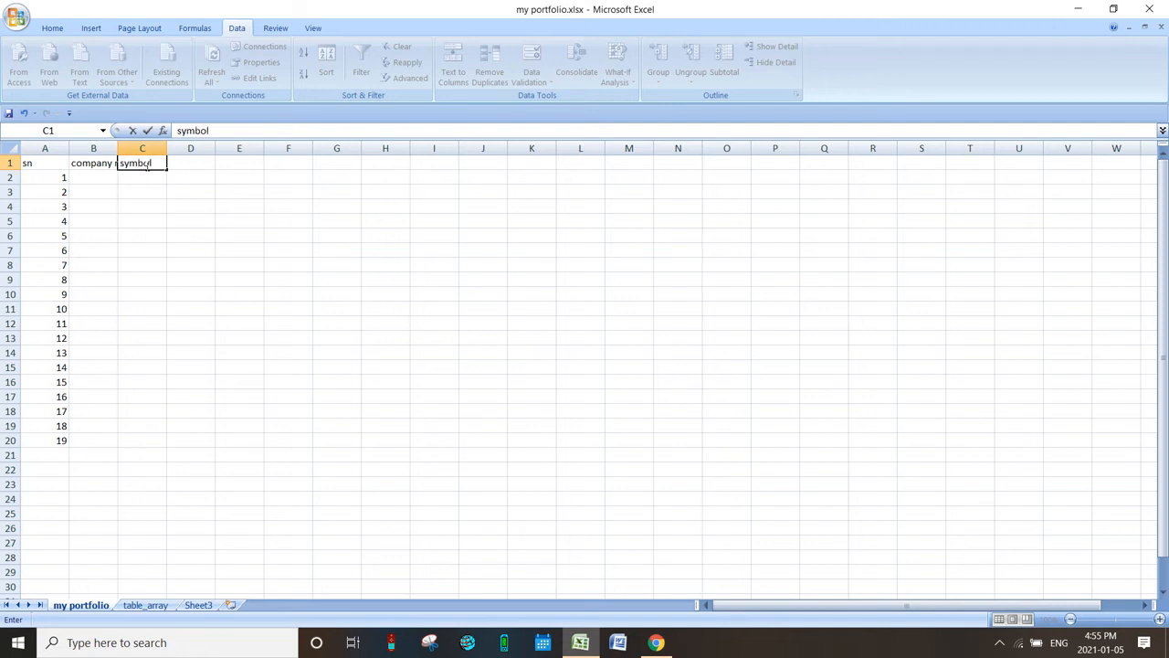
{"action": "key", "text": "Tab"}
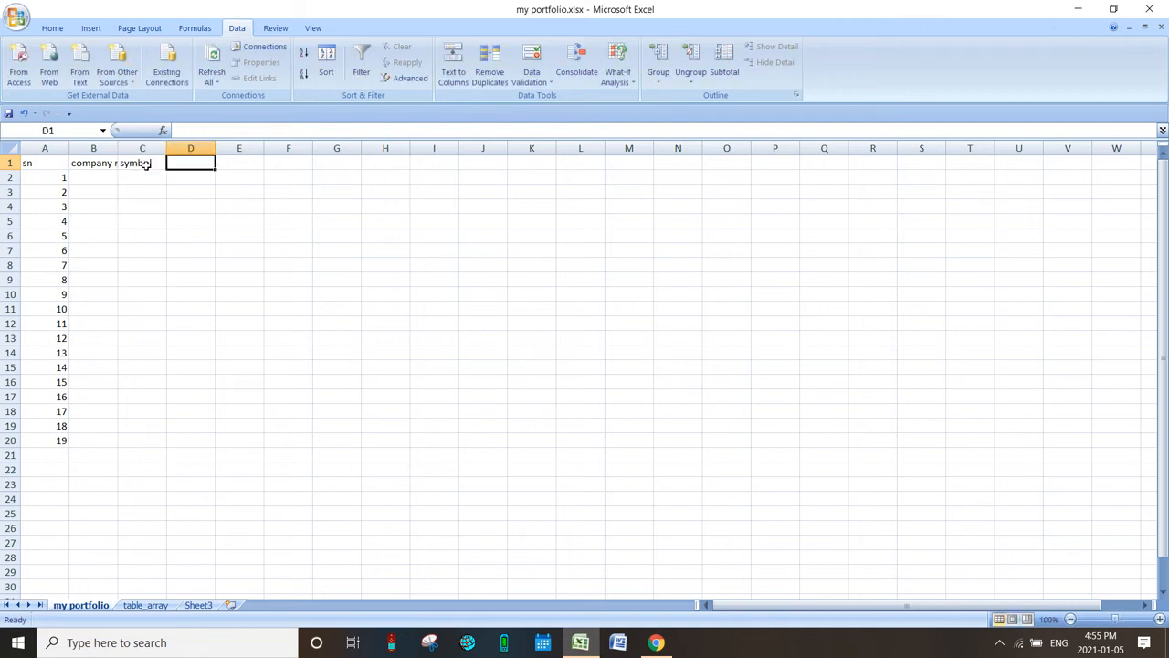
{"action": "type", "text": "toda"}
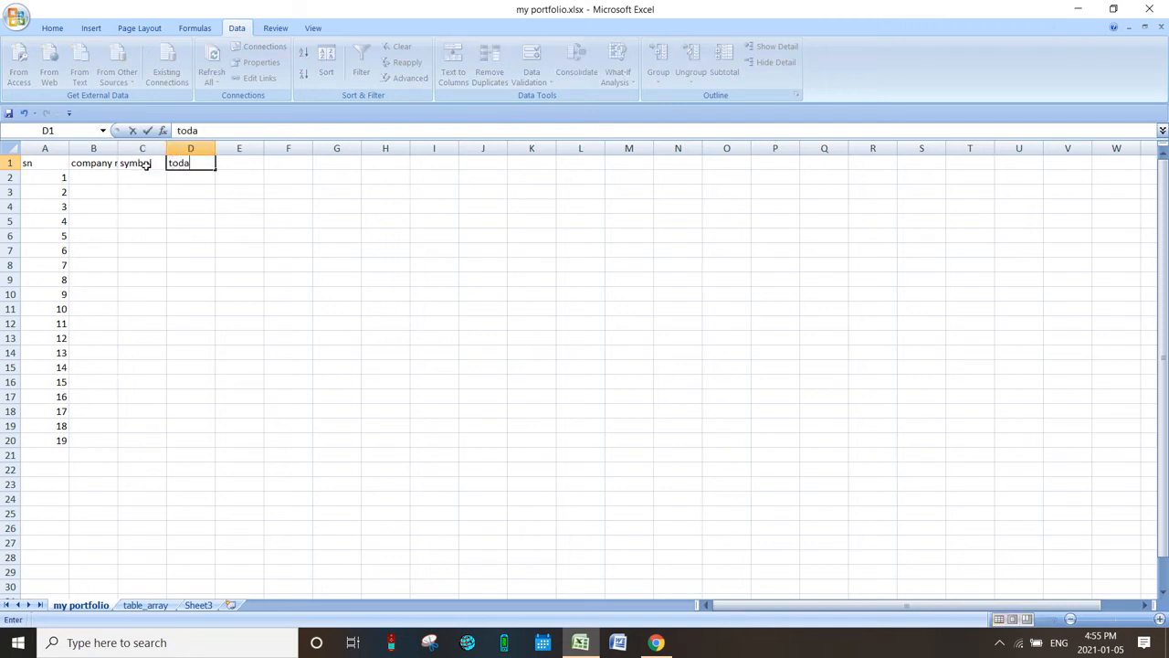
{"action": "type", "text": "y share price"}
{"action": "left_click", "coordinate": [246, 190]}
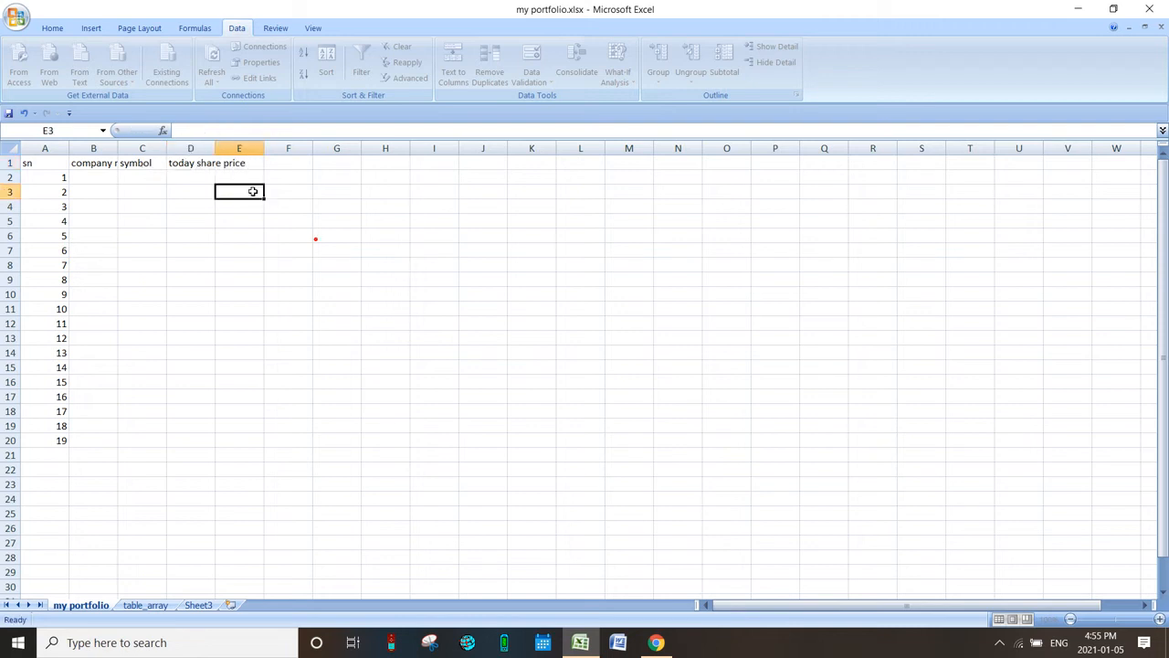
Fit the widths of columns B, C and D to their header text
{"action": "double_click", "coordinate": [167, 150]}
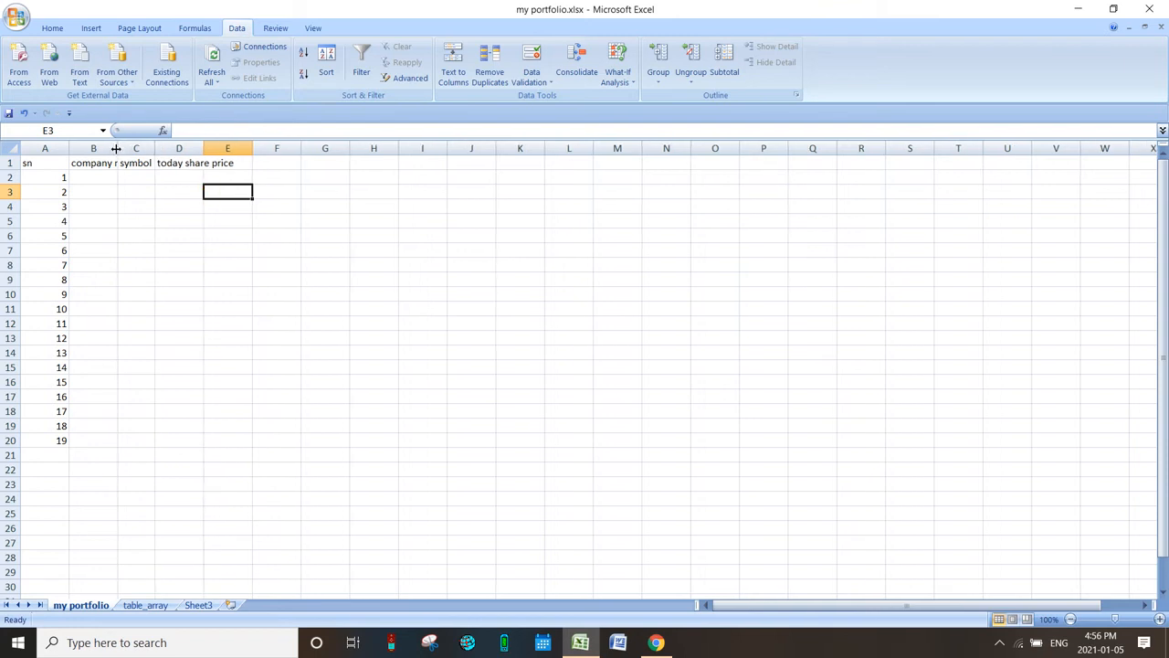
{"action": "double_click", "coordinate": [117, 149]}
{"action": "double_click", "coordinate": [229, 149]}
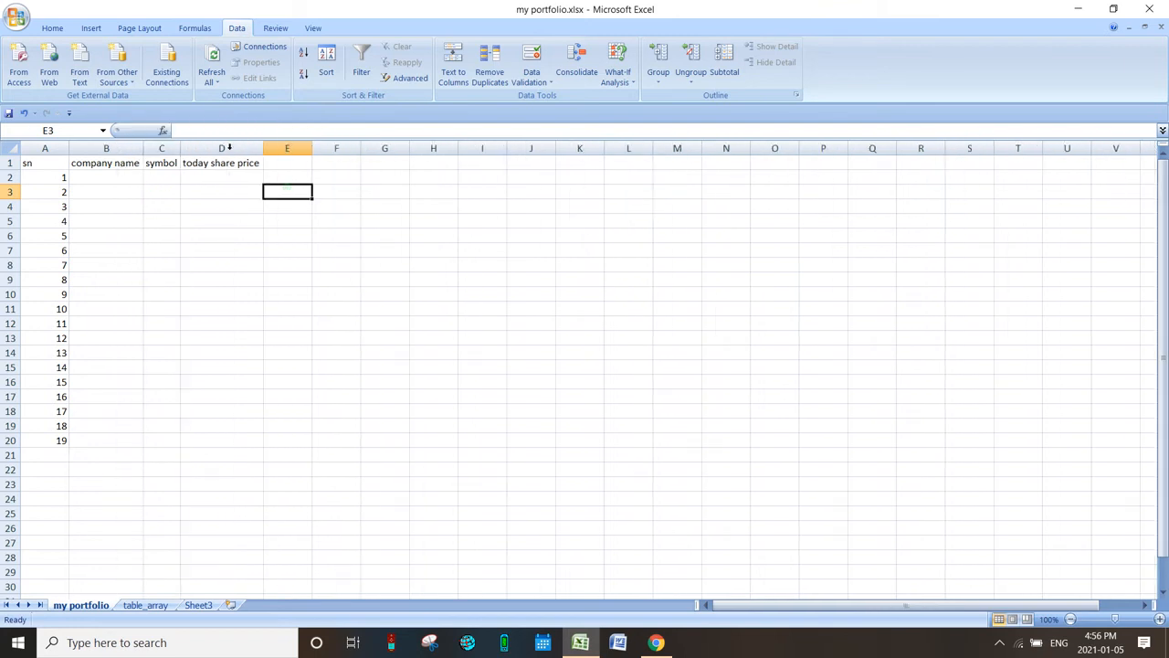
{"action": "left_click", "coordinate": [341, 243]}
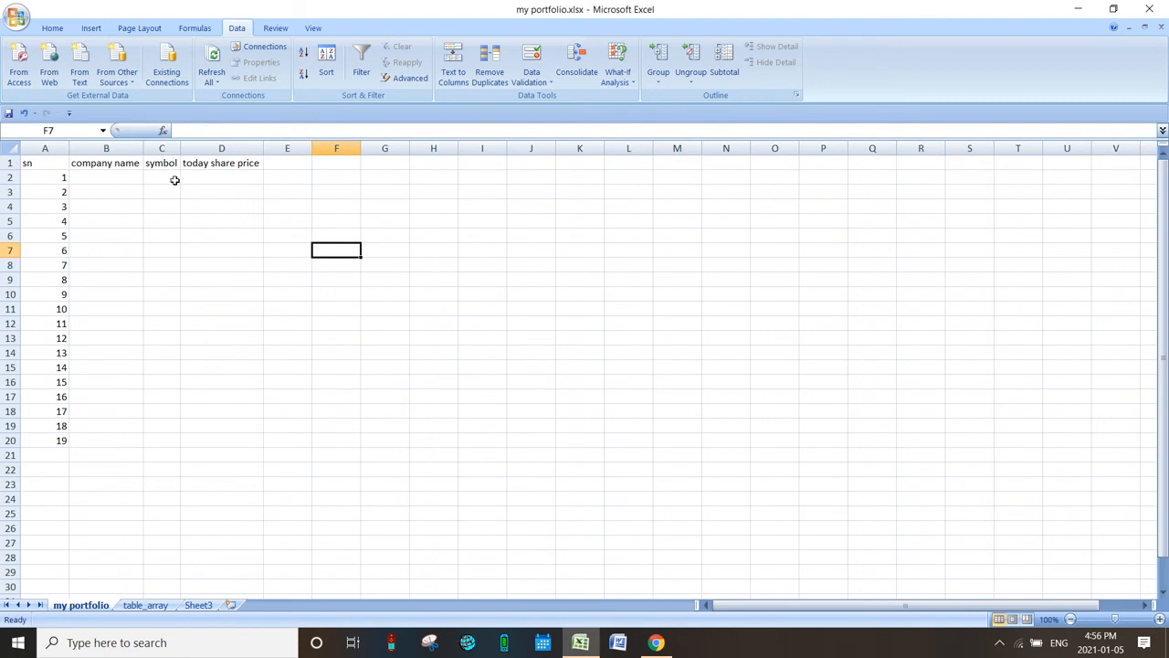
Begin a VLOOKUP formula in D2 that looks up C2 in the range B99:G304 of the table_array sheet
{"action": "left_click", "coordinate": [205, 178]}
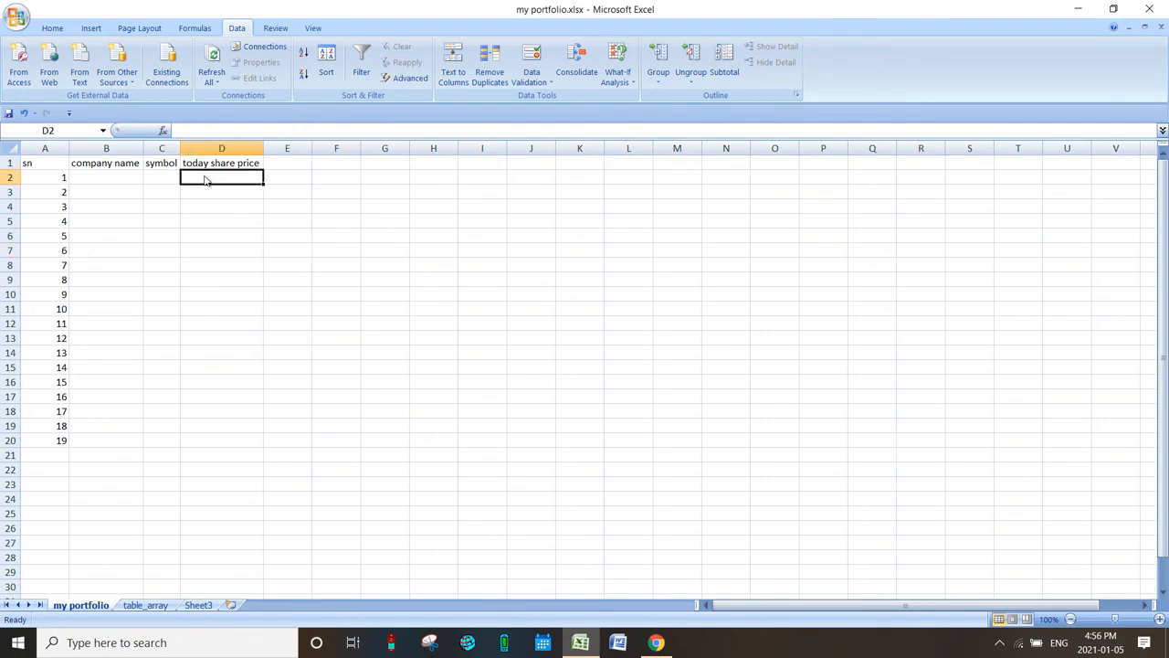
{"action": "type", "text": "="}
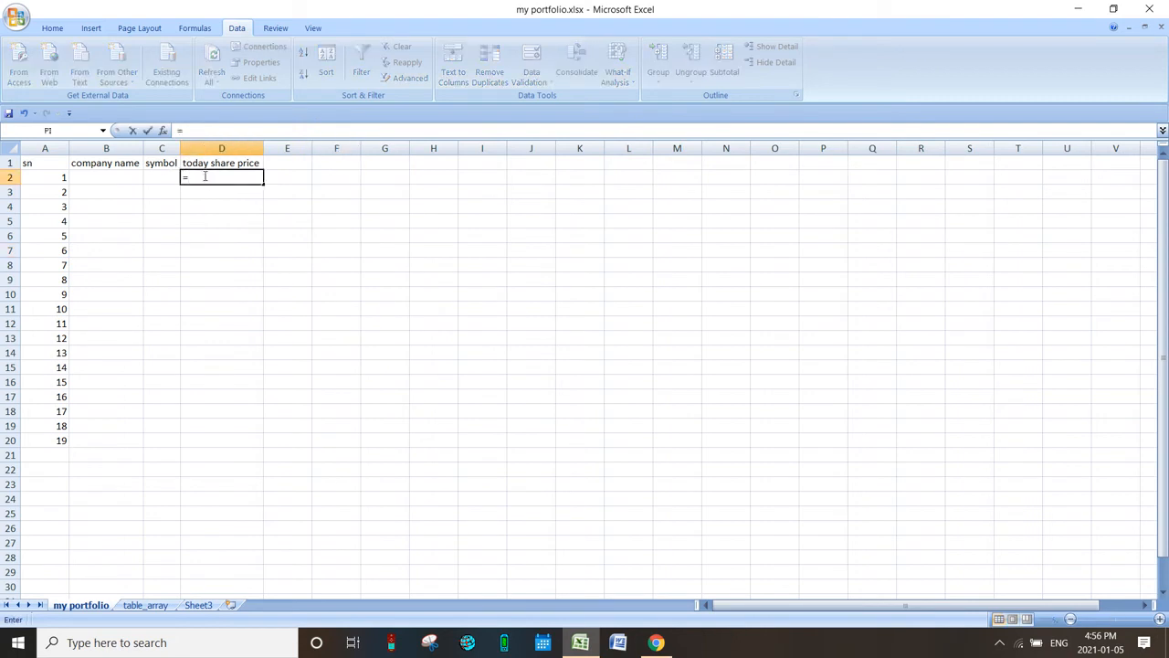
{"action": "type", "text": "vloo"}
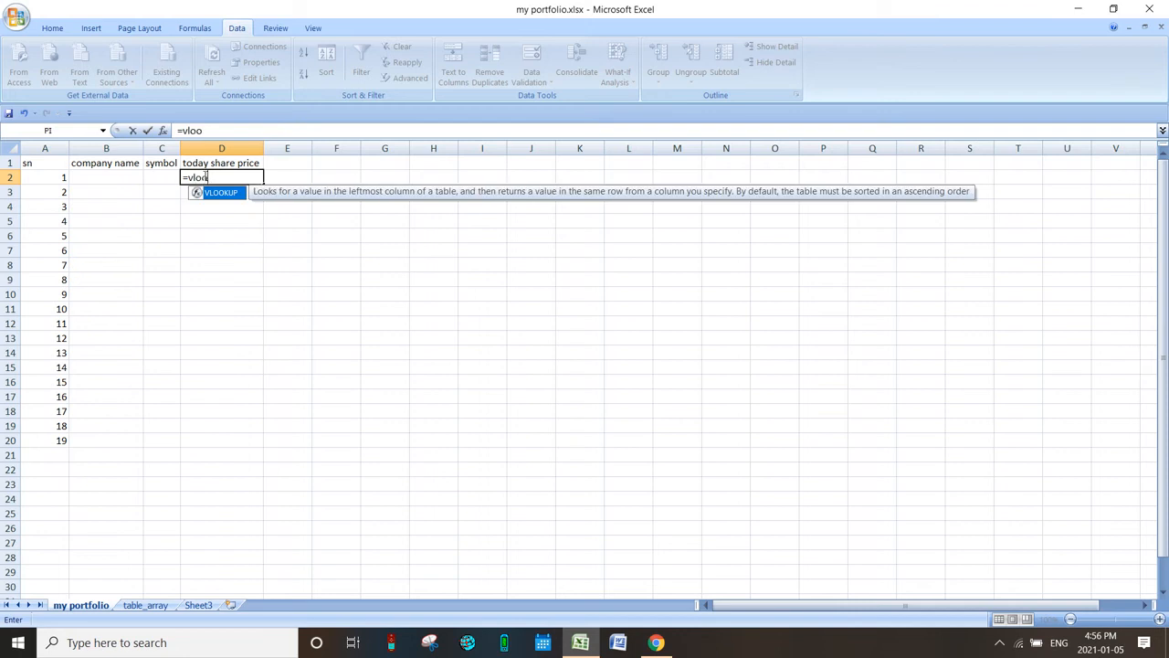
{"action": "double_click", "coordinate": [216, 194]}
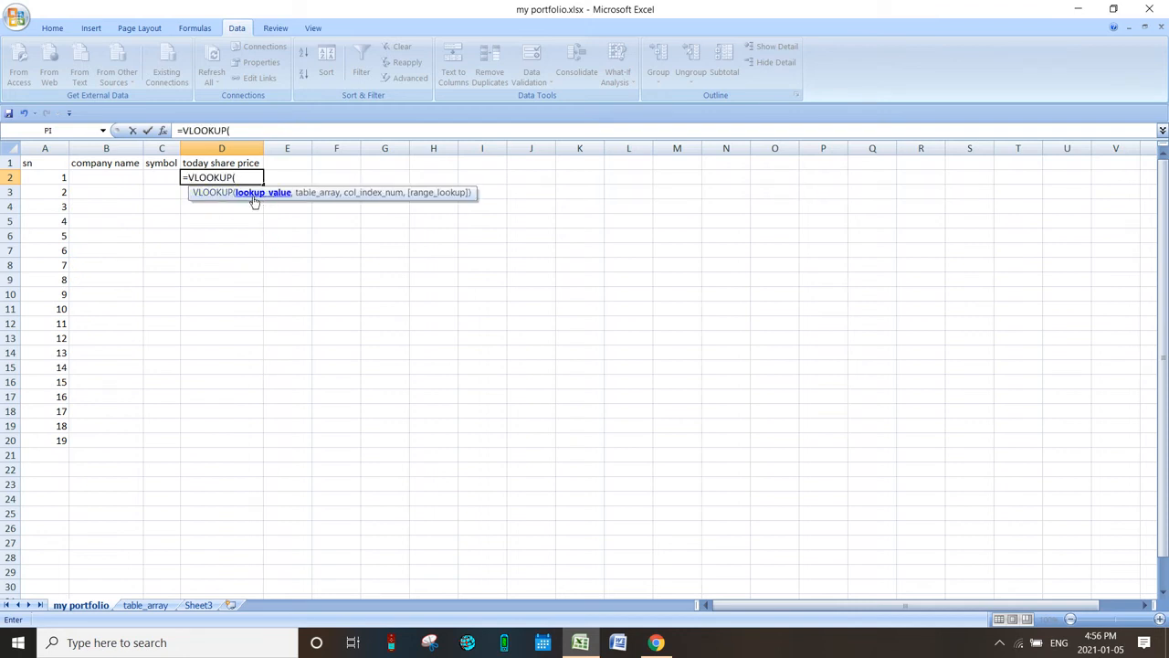
{"action": "left_click", "coordinate": [162, 175]}
{"action": "type", "text": ","}
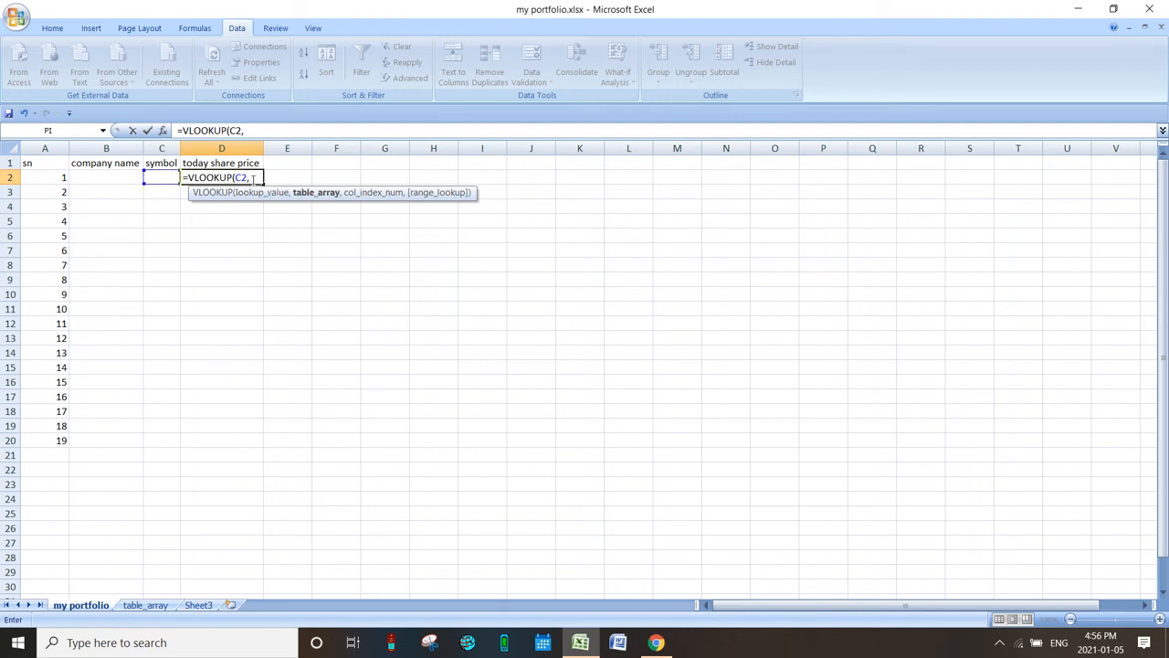
{"action": "left_click", "coordinate": [147, 608]}
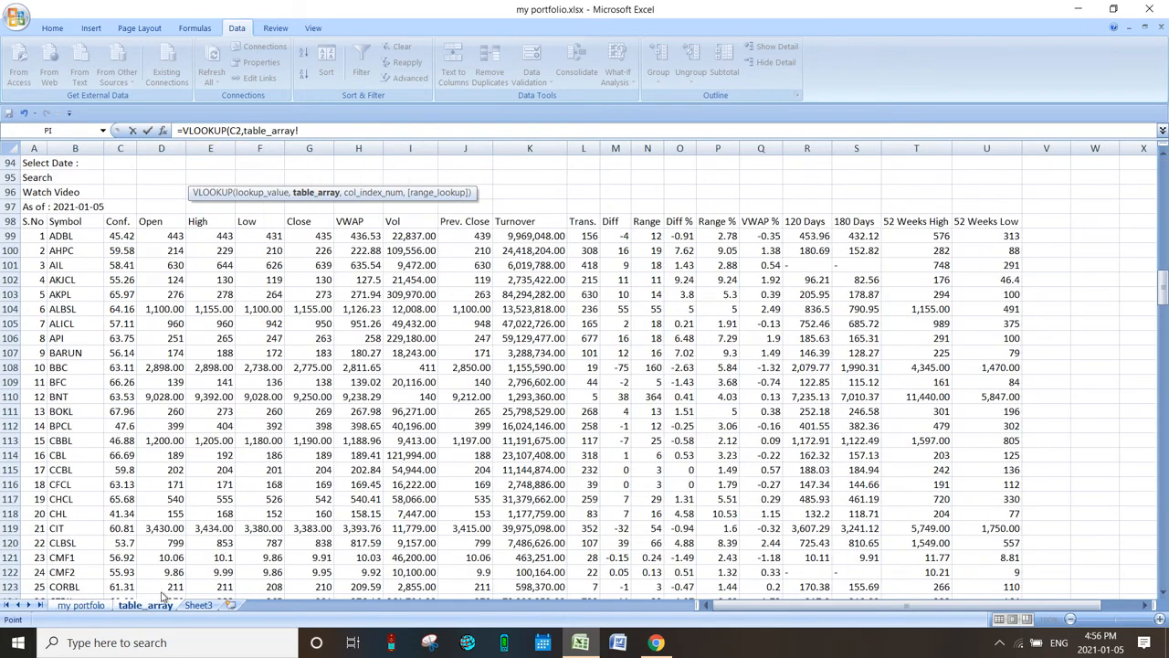
{"action": "left_click", "coordinate": [72, 236]}
{"action": "left_click_drag", "start_coordinate": [72, 236], "coordinate": [304, 543]}
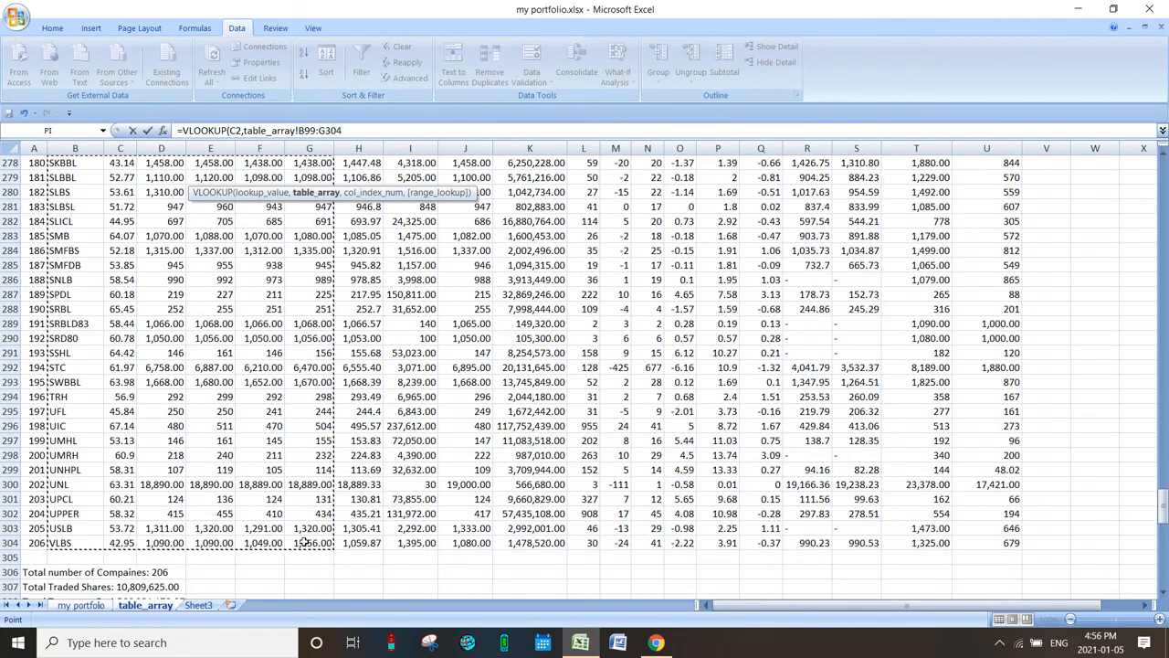
{"action": "type", "text": ","}
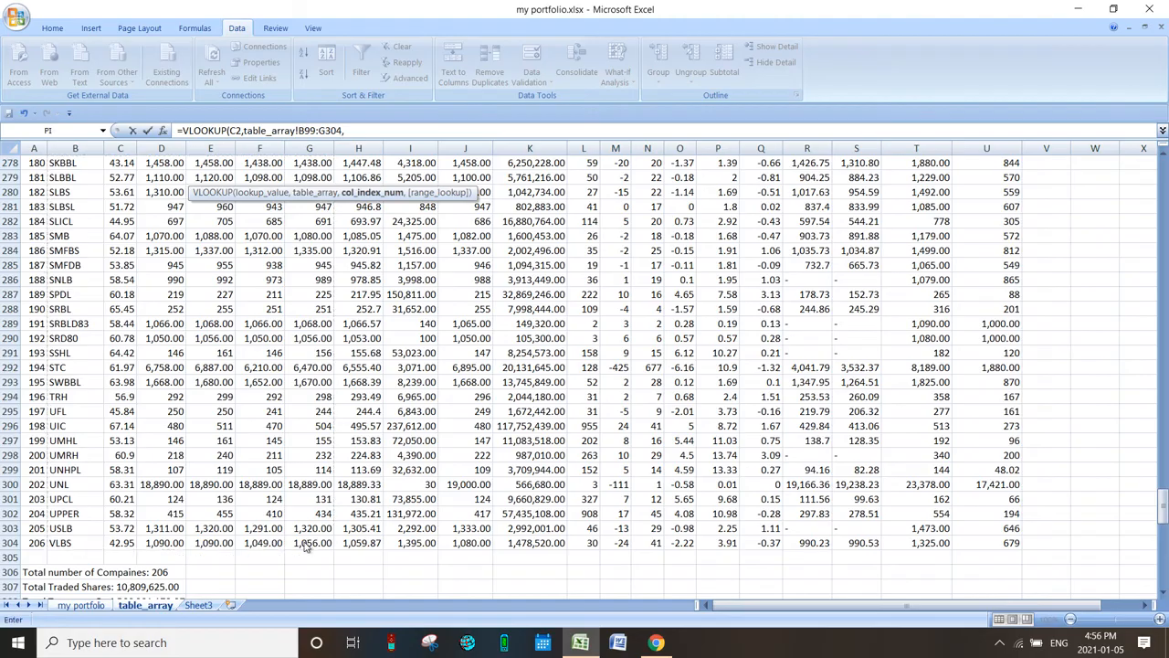
{"action": "scroll", "coordinate": [239, 375], "scroll_direction": "up", "scroll_amount": 20}
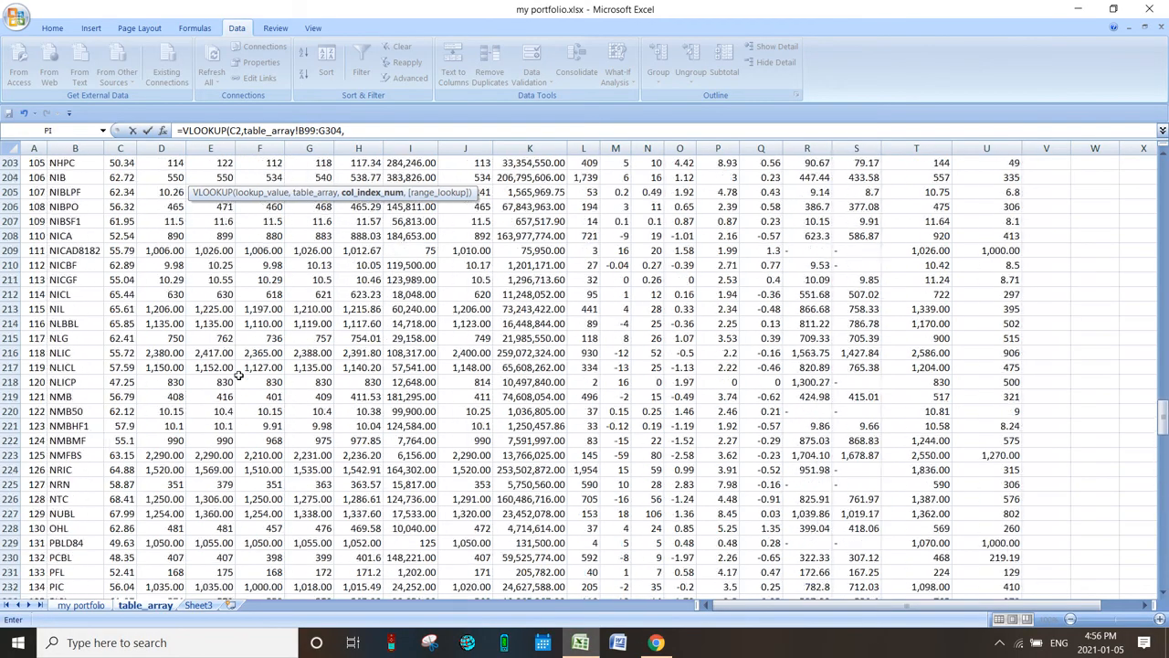
{"action": "scroll", "coordinate": [238, 376], "scroll_direction": "up", "scroll_amount": 20}
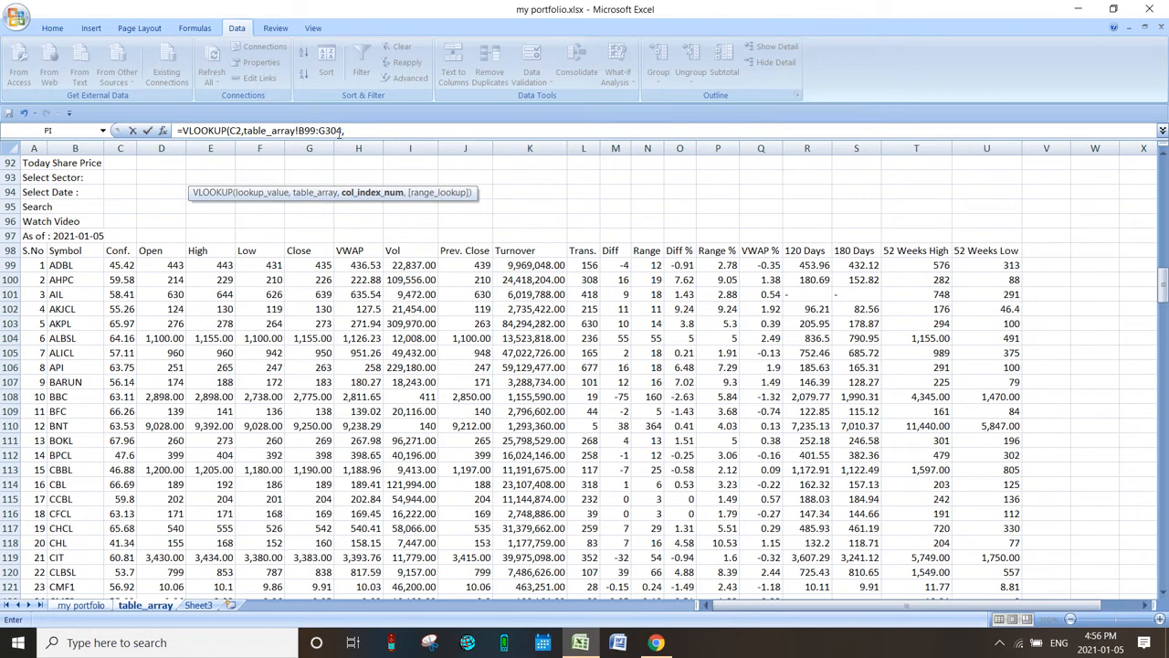
{"action": "left_click", "coordinate": [96, 608]}
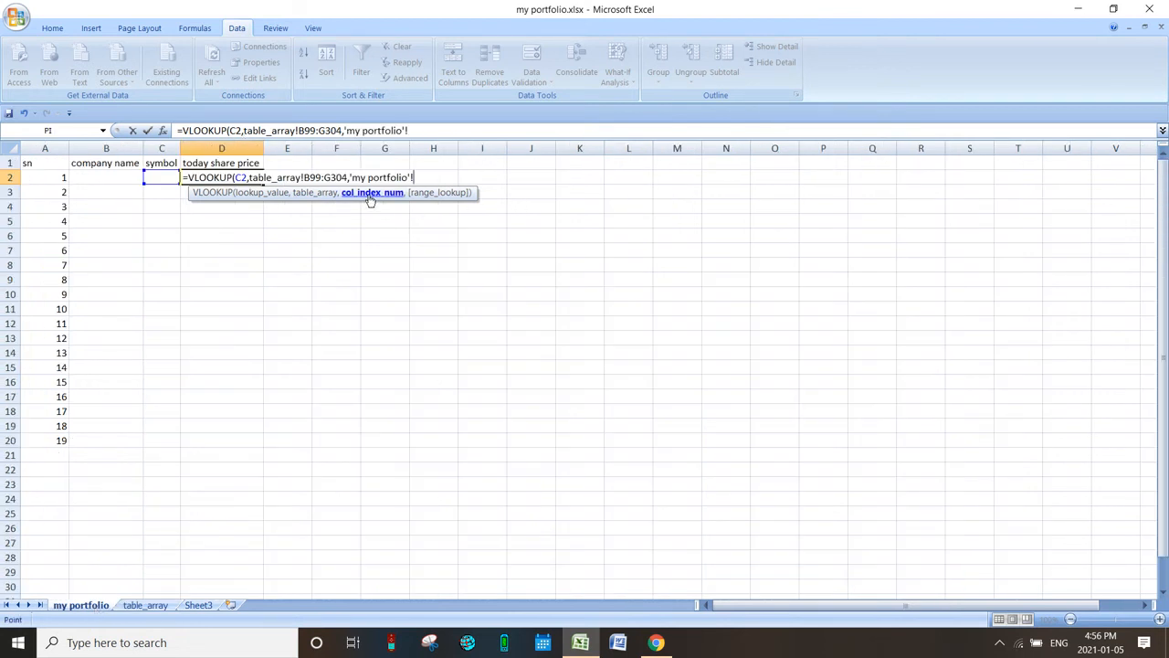
{"action": "left_click", "coordinate": [156, 606]}
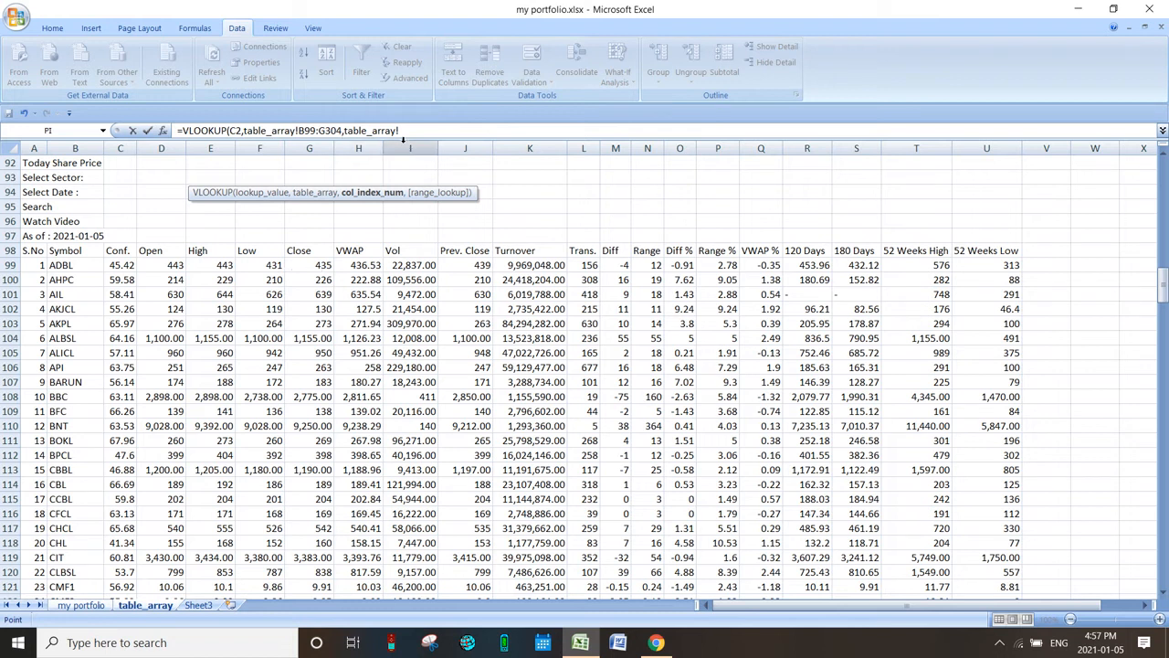
{"action": "left_click", "coordinate": [101, 607]}
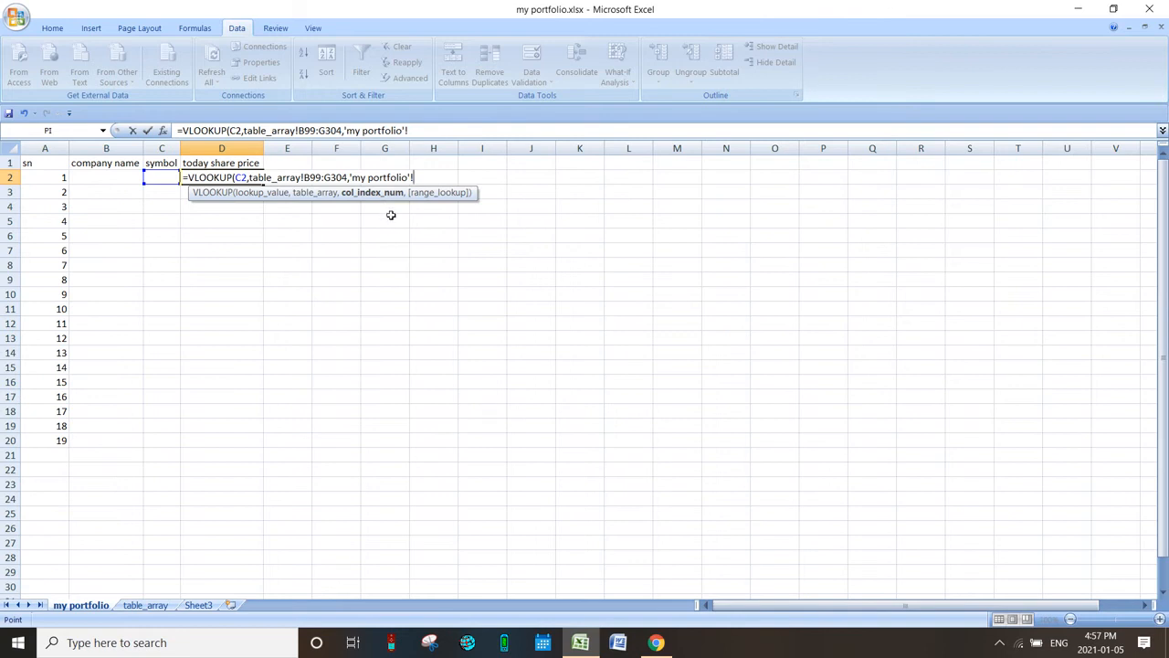
{"action": "key", "text": "BackSpace"}
{"action": "key", "text": "BackSpace"}
{"action": "key", "text": "BackSpace"}
{"action": "key", "text": "BackSpace"}
{"action": "key", "text": "BackSpace"}
{"action": "key", "text": "BackSpace"}
{"action": "key", "text": "BackSpace"}
{"action": "key", "text": "BackSpace"}
{"action": "key", "text": "BackSpace"}
{"action": "key", "text": "BackSpace"}
{"action": "key", "text": "BackSpace"}
{"action": "key", "text": "BackSpace"}
{"action": "key", "text": "BackSpace"}
{"action": "key", "text": "BackSpace"}
{"action": "key", "text": "BackSpace"}
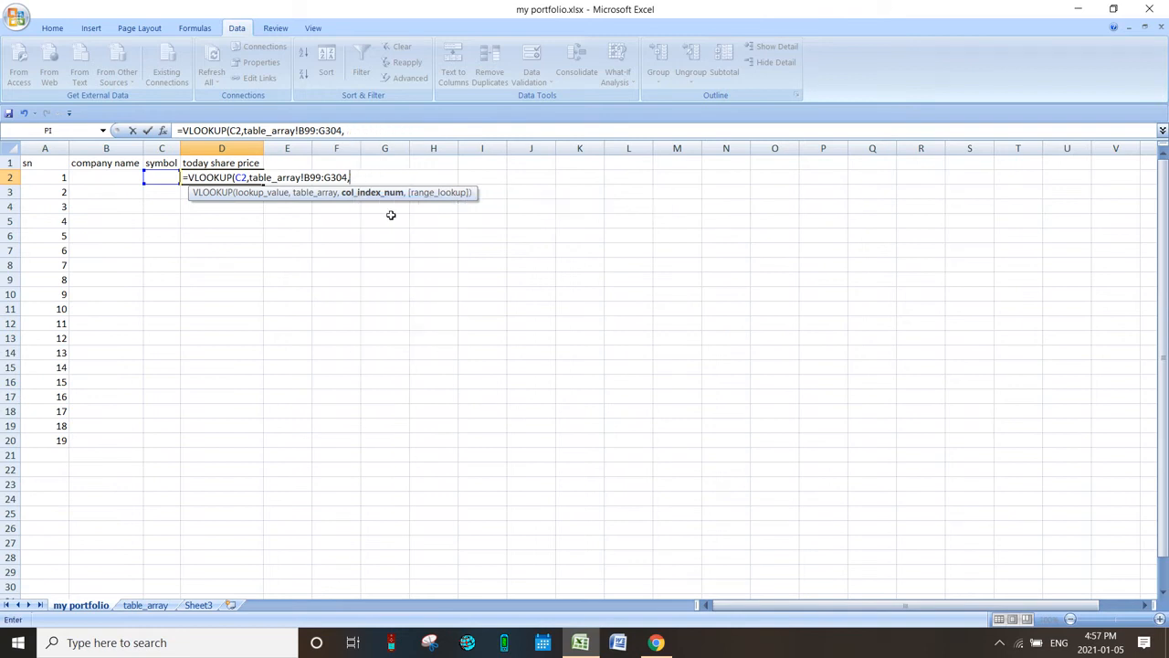
Complete the D2 VLOOKUP with column index 6 and range lookup 0, and fill the formula down to D20
{"action": "type", "text": "6,"}
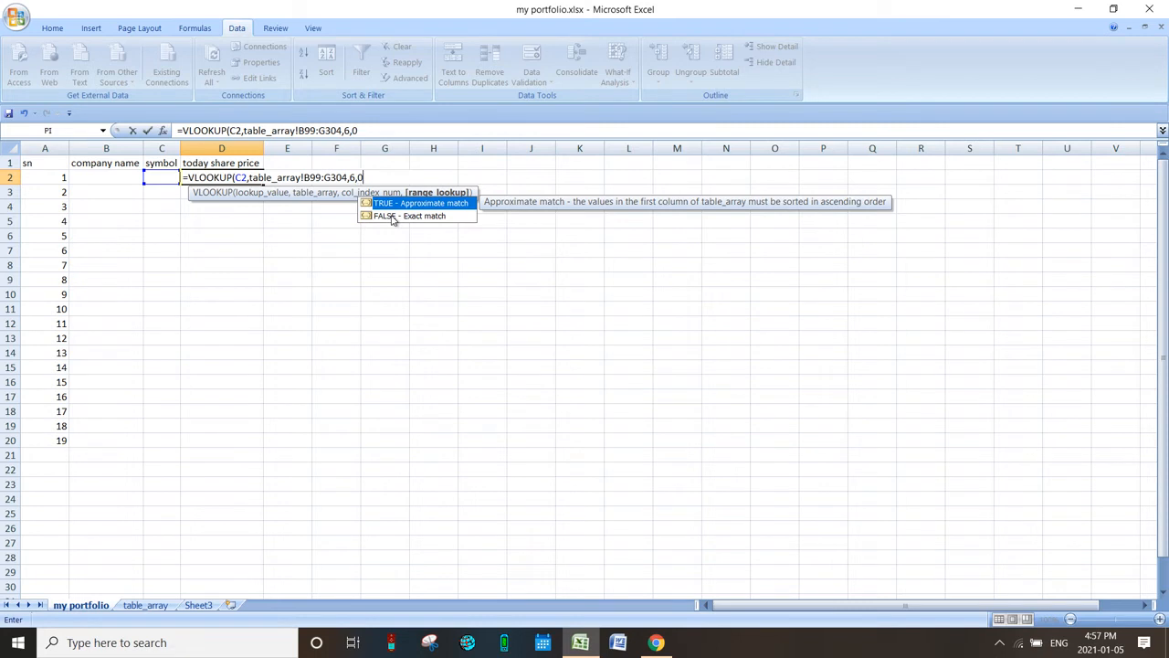
{"action": "type", "text": "0)"}
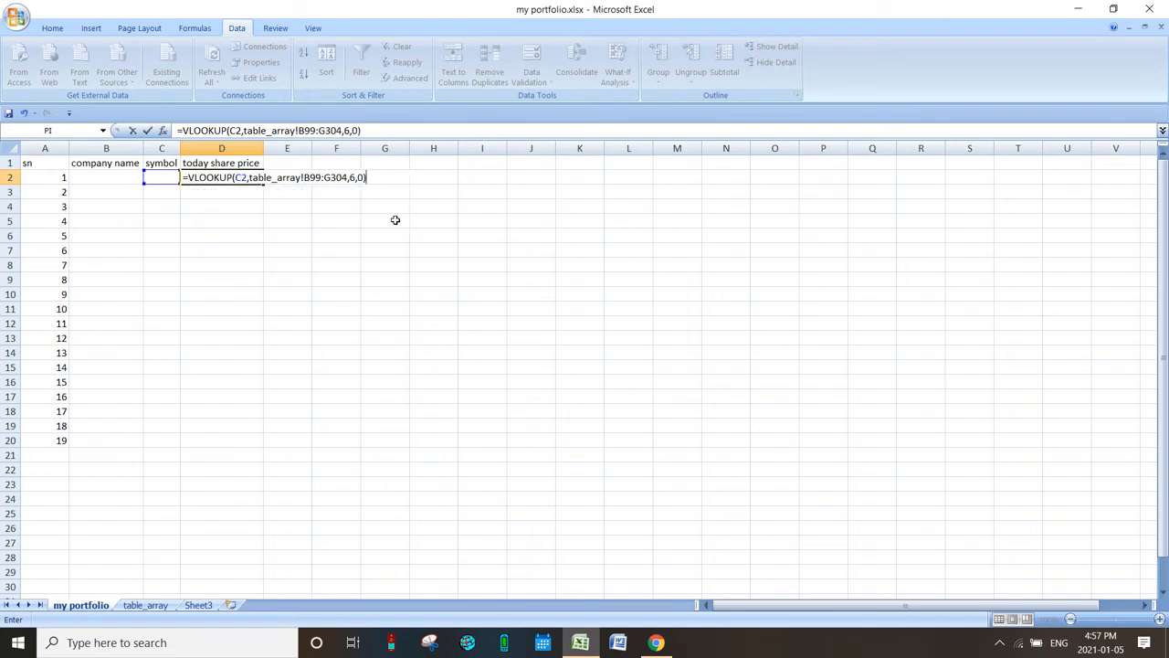
{"action": "key", "text": "Return"}
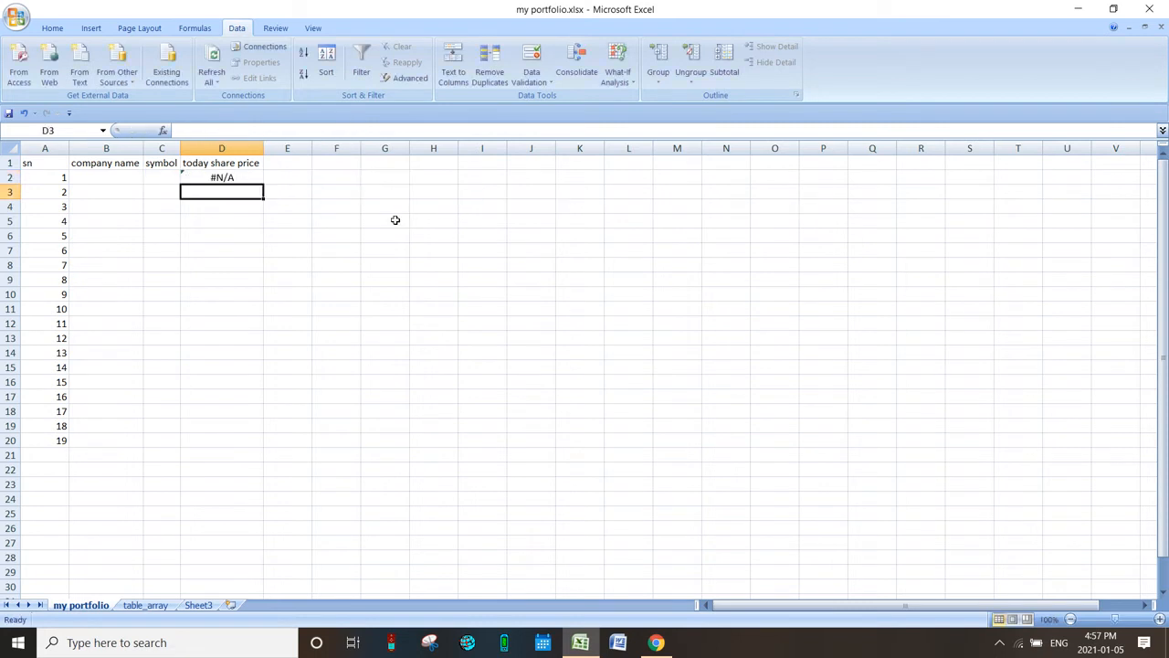
{"action": "left_click", "coordinate": [240, 179]}
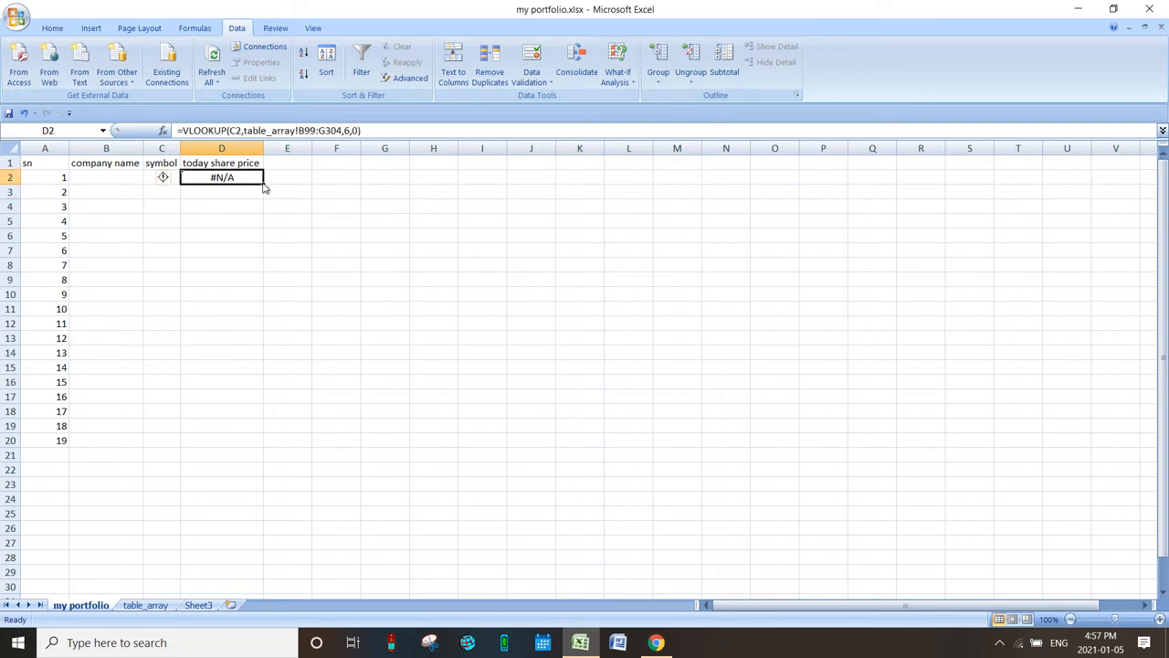
{"action": "left_click_drag", "start_coordinate": [264, 186], "coordinate": [264, 446]}
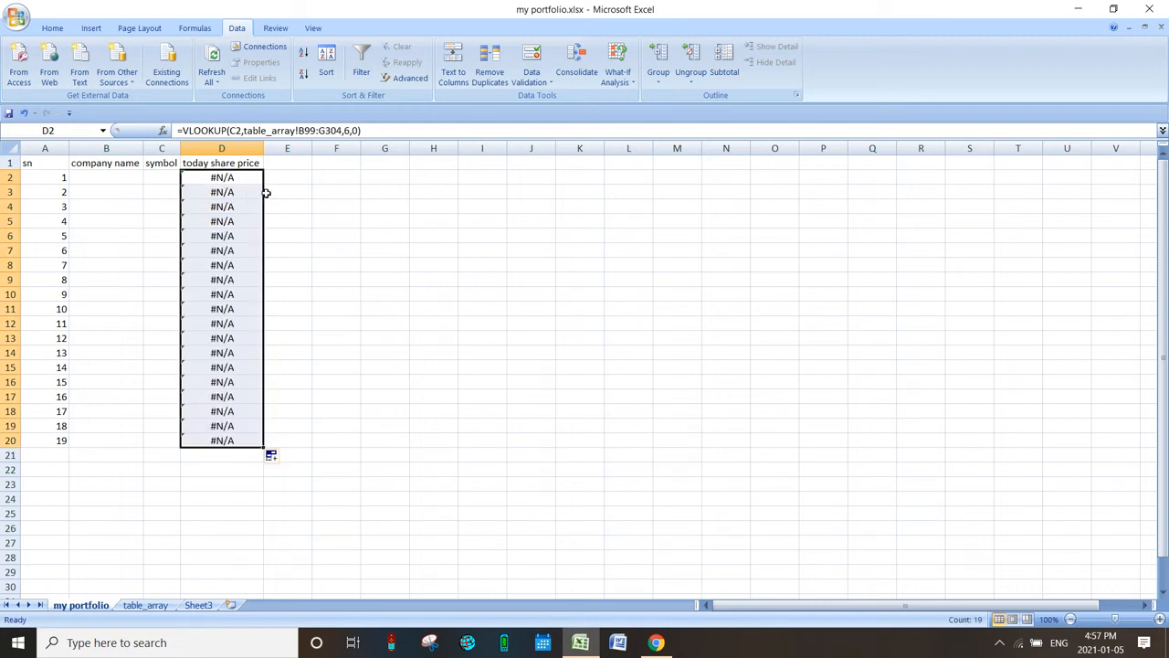
Enter the symbols prvu, gbime, bfc, rlfl and unl in cells C2 to C6
{"action": "left_click", "coordinate": [160, 179]}
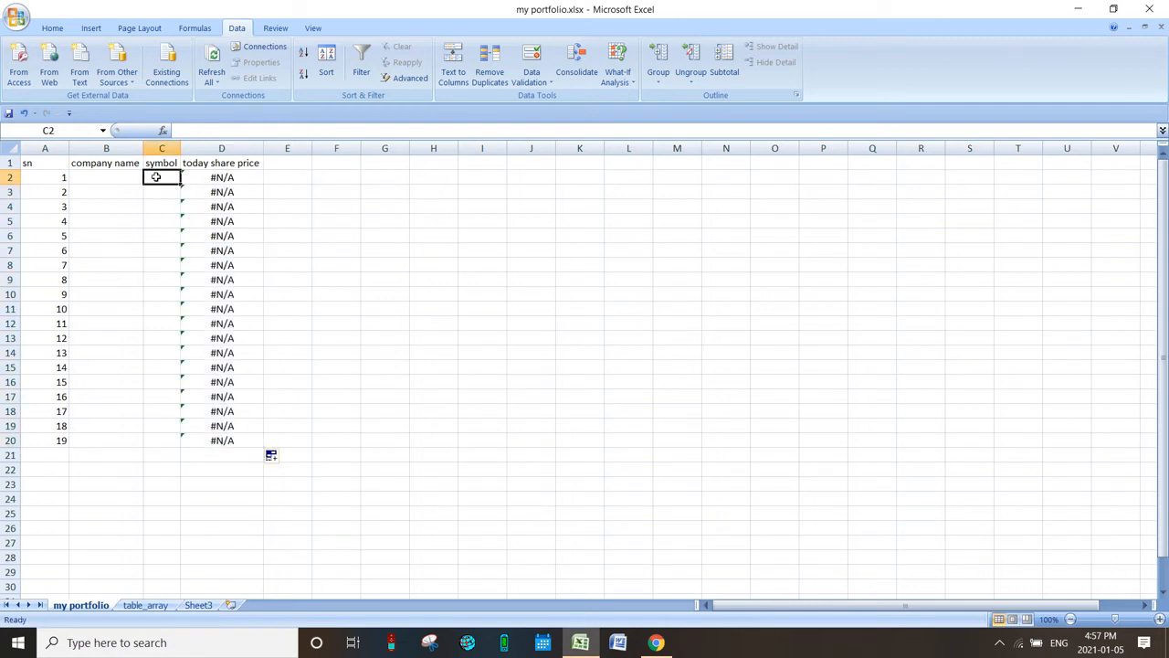
{"action": "type", "text": "prvu"}
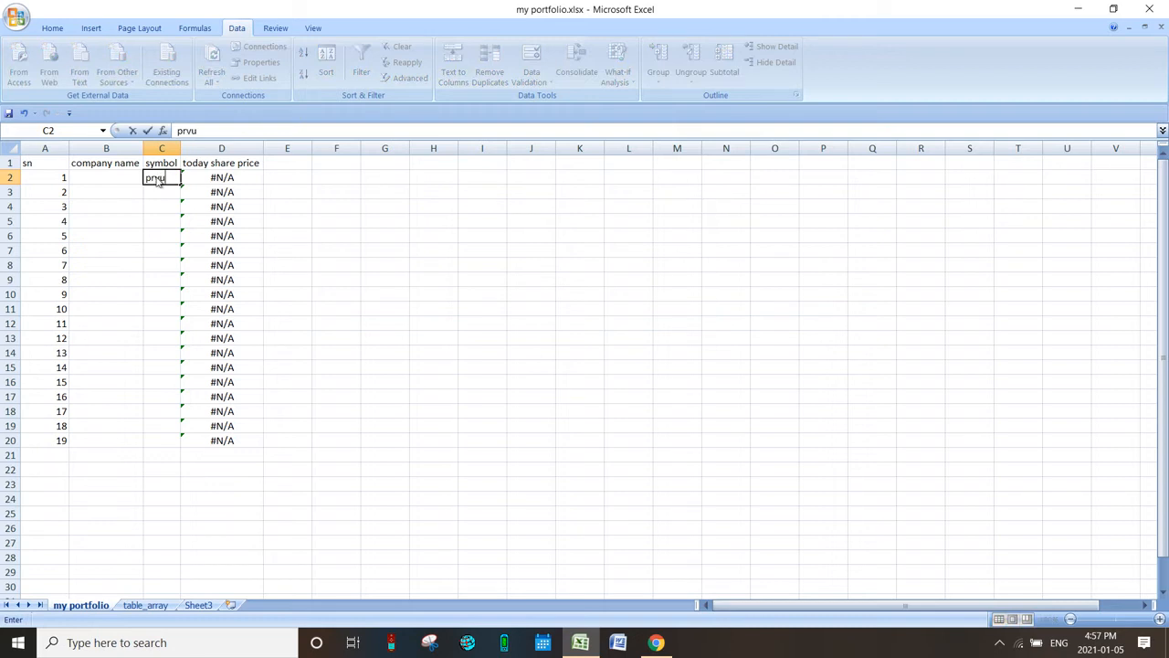
{"action": "key", "text": "Return"}
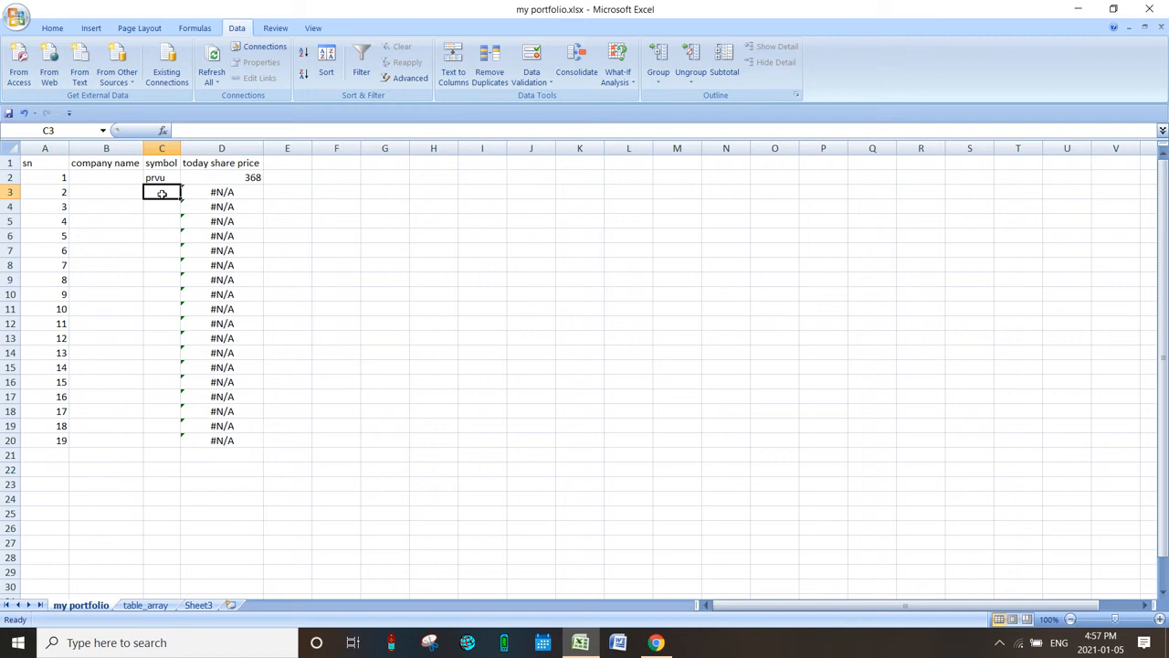
{"action": "type", "text": "gbime"}
{"action": "key", "text": "Return"}
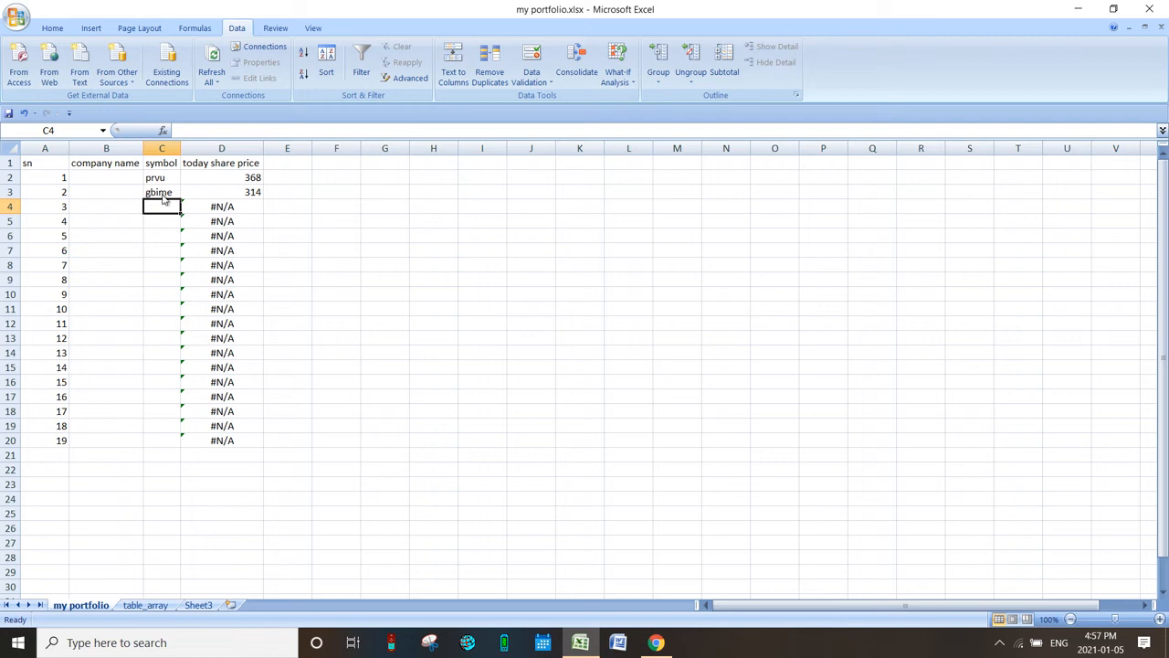
{"action": "type", "text": "bfc"}
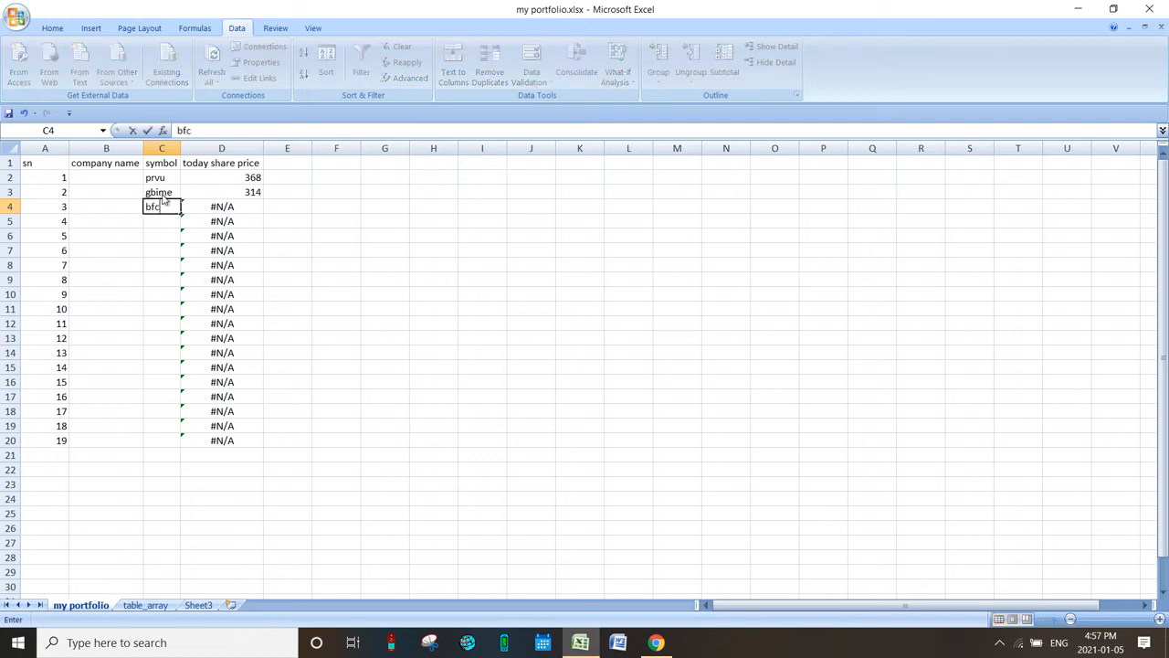
{"action": "key", "text": "Return"}
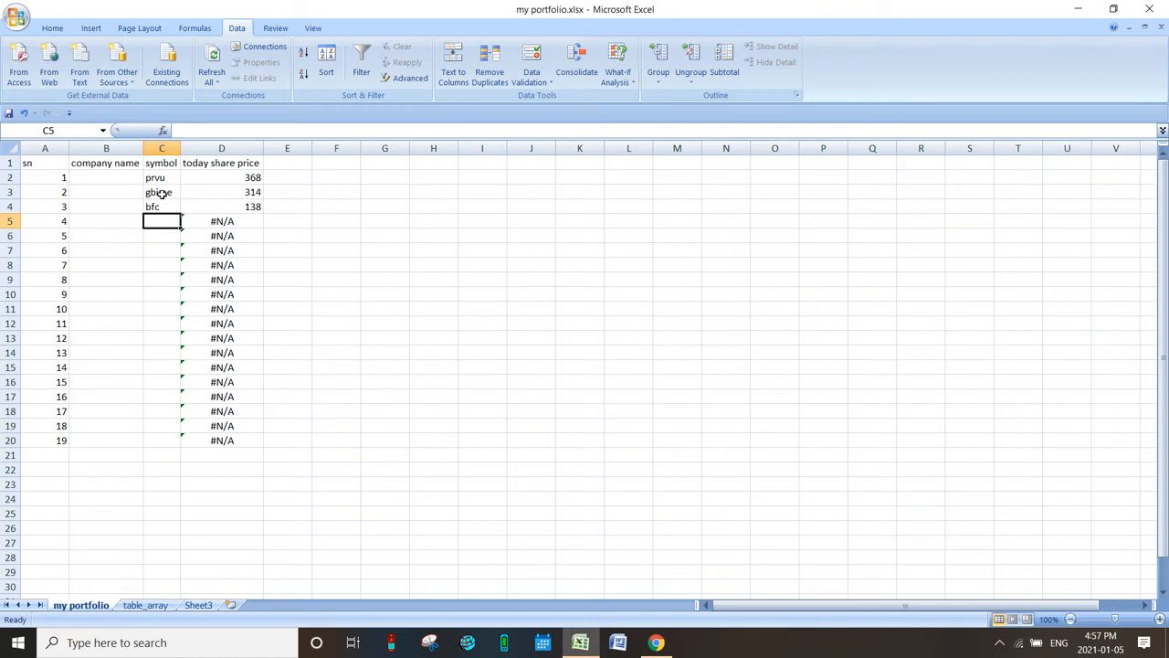
{"action": "type", "text": "rlfl"}
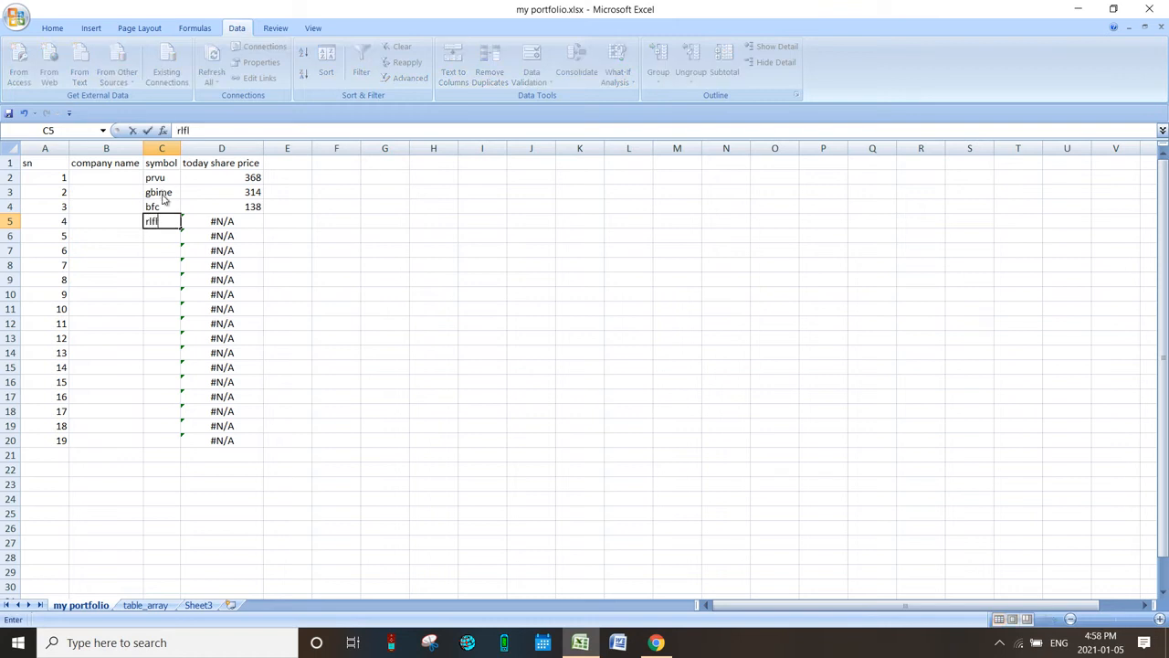
{"action": "key", "text": "Return"}
{"action": "type", "text": "unl"}
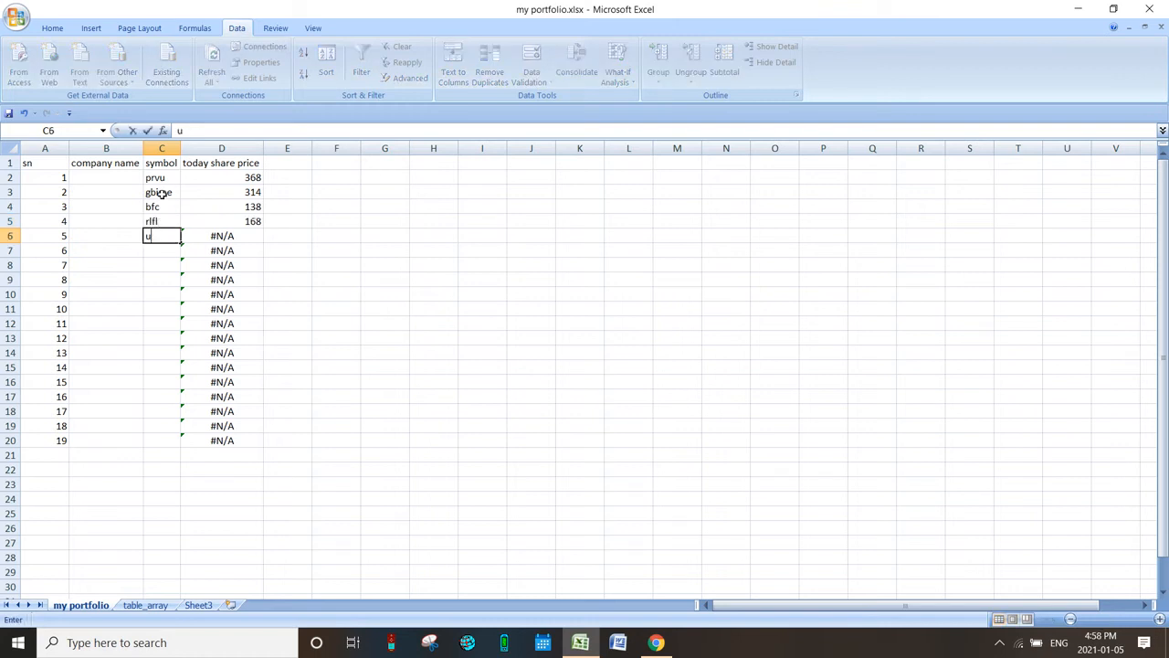
{"action": "key", "text": "Return"}
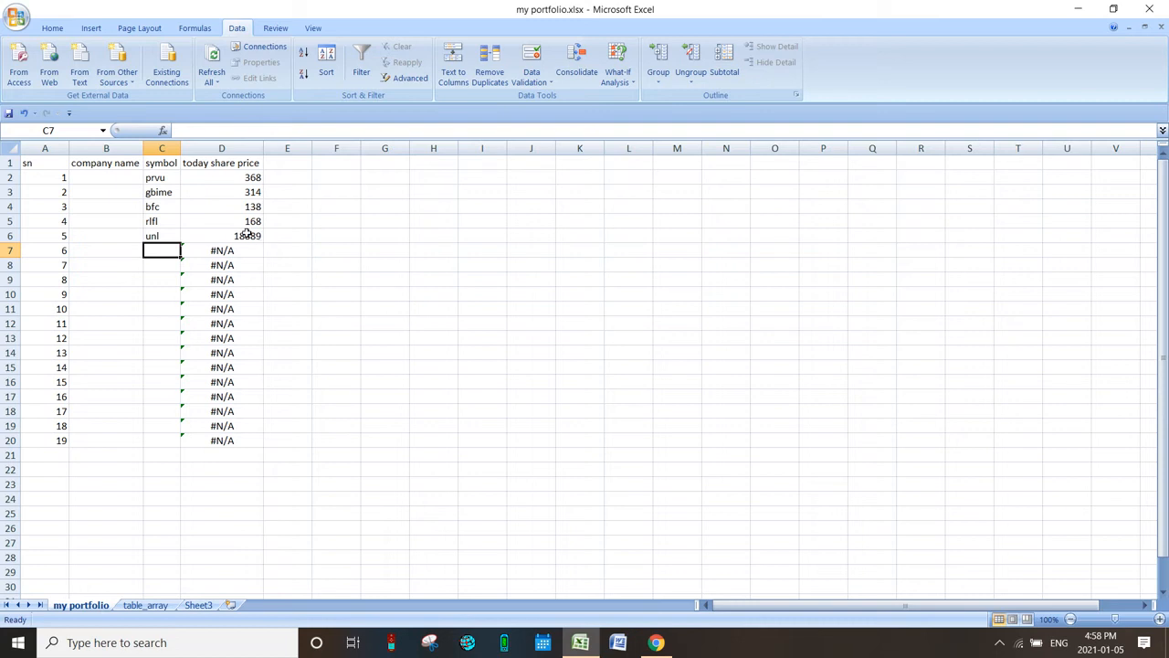
{"action": "left_click", "coordinate": [271, 264]}
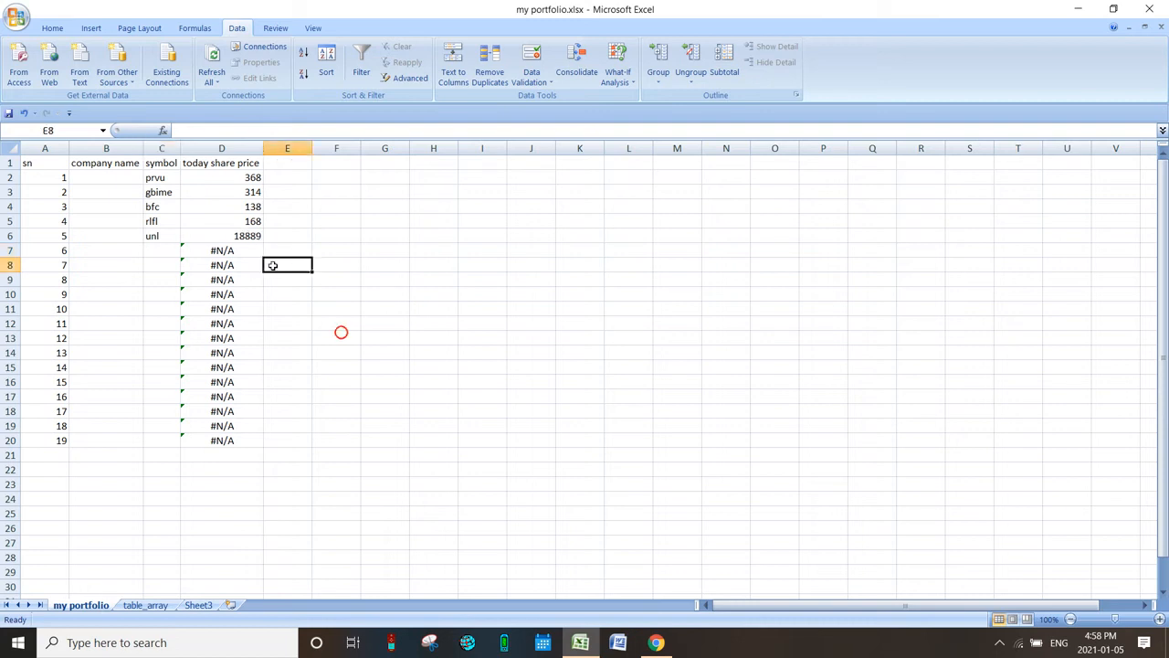
Add the column headers quantity in E1 and total price in F1
{"action": "left_click", "coordinate": [290, 164]}
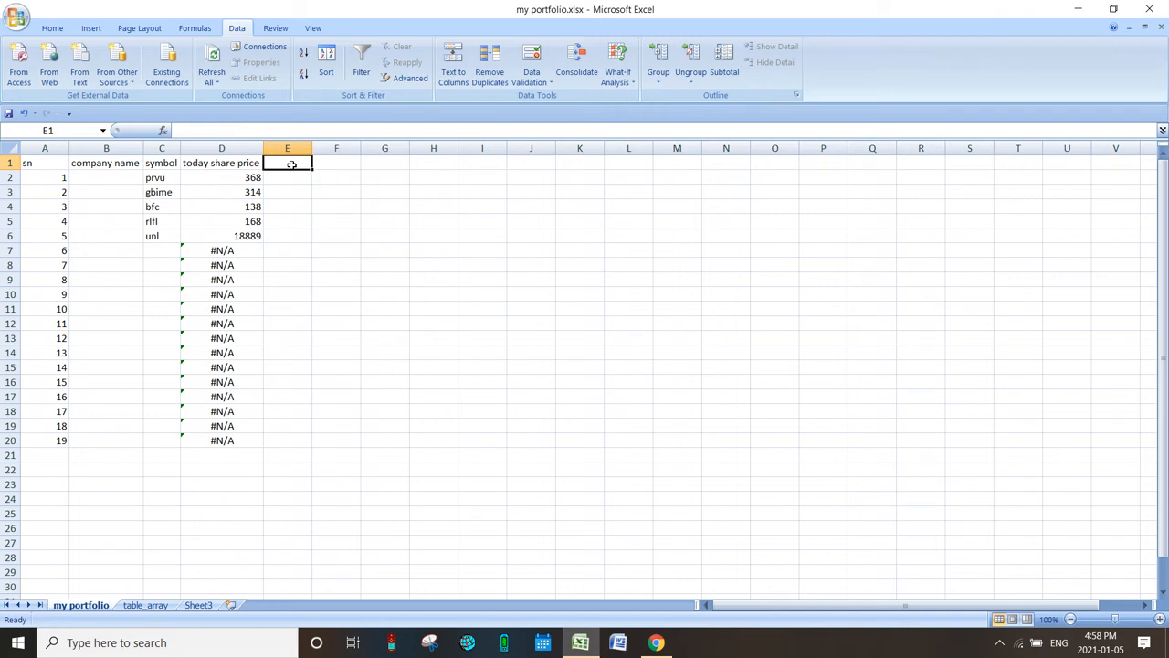
{"action": "type", "text": "quanti"}
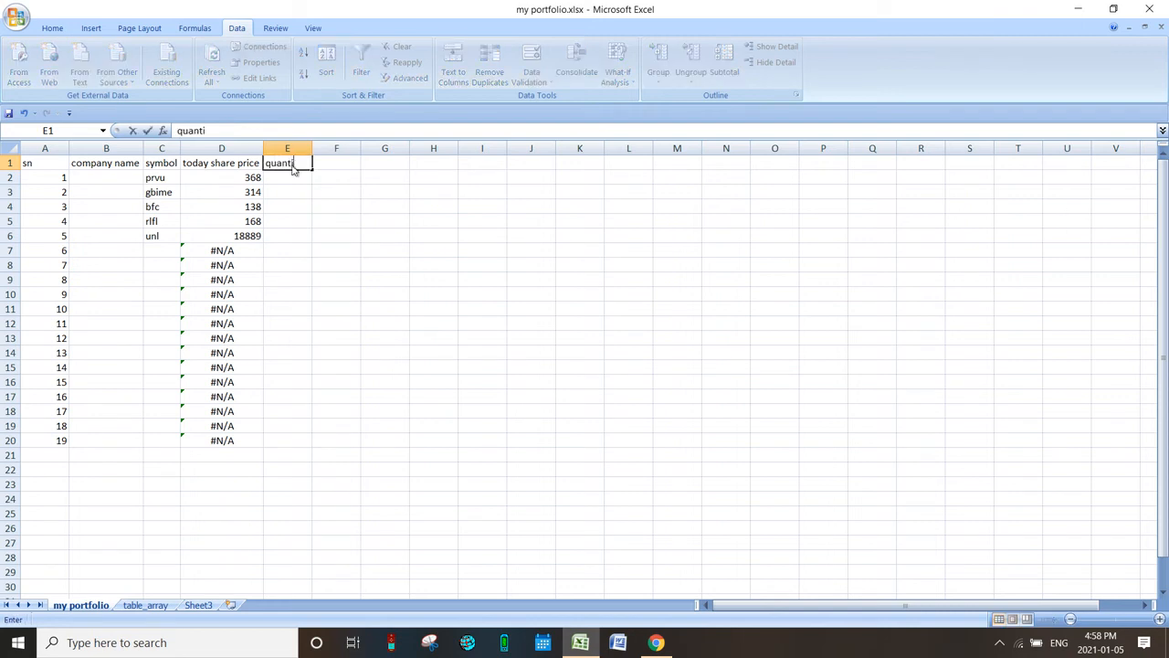
{"action": "type", "text": "ty"}
{"action": "left_click", "coordinate": [345, 168]}
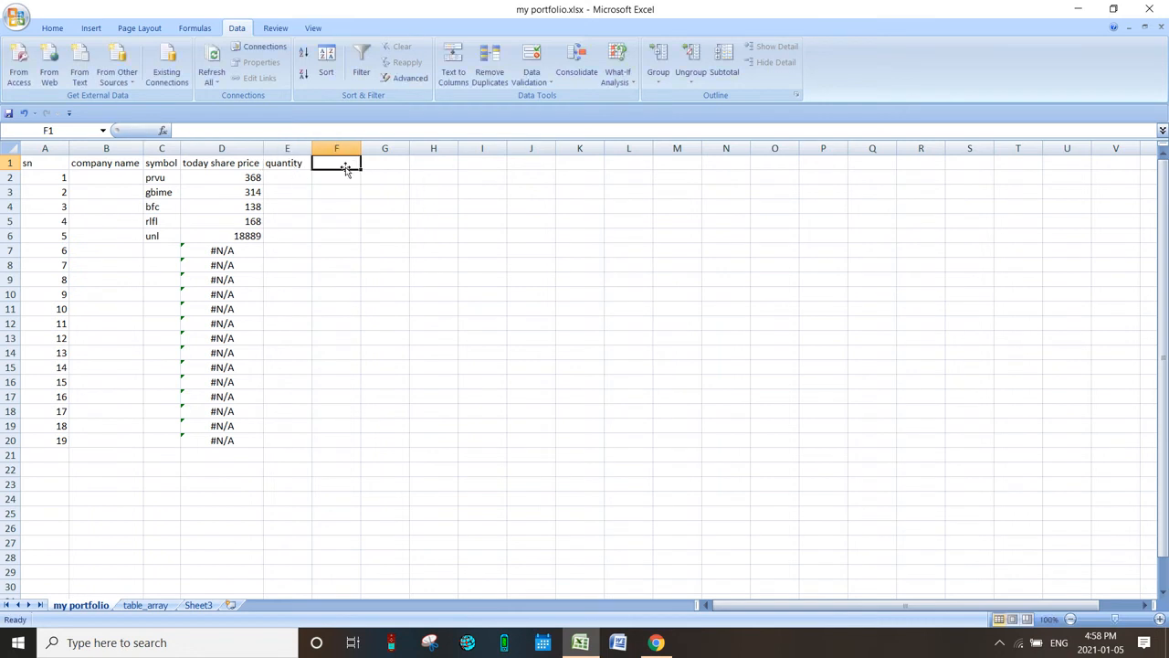
{"action": "type", "text": "to"}
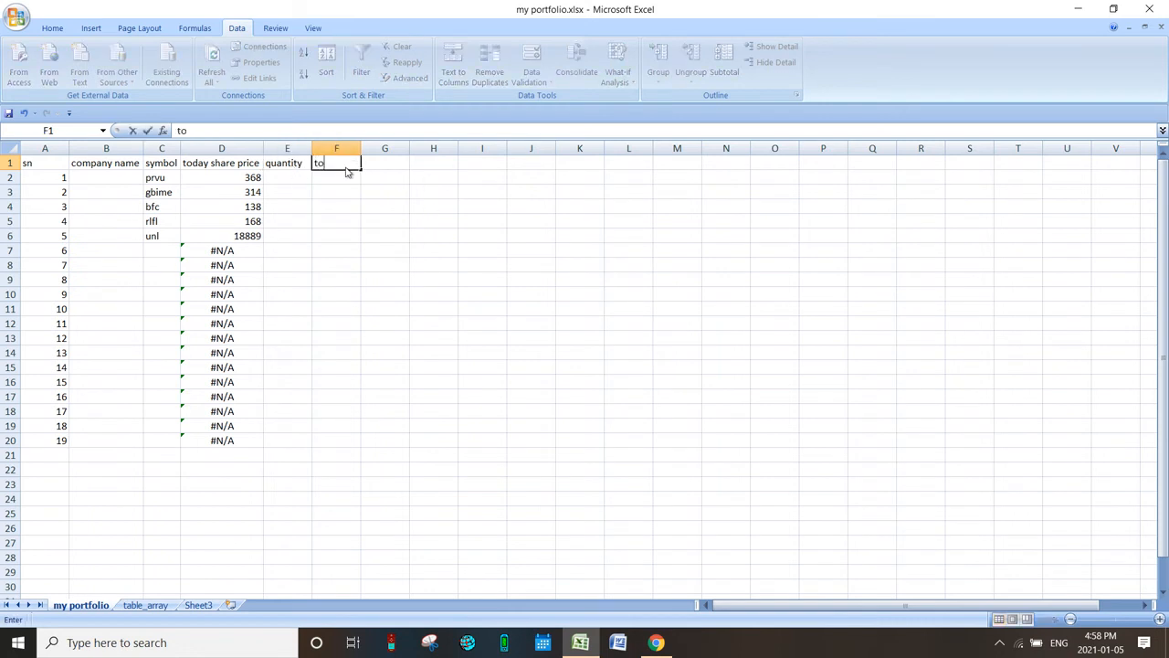
{"action": "type", "text": "tal price"}
Add the column header investment in G1 and widen column G to fit it
{"action": "left_click", "coordinate": [388, 164]}
{"action": "type", "text": "in"}
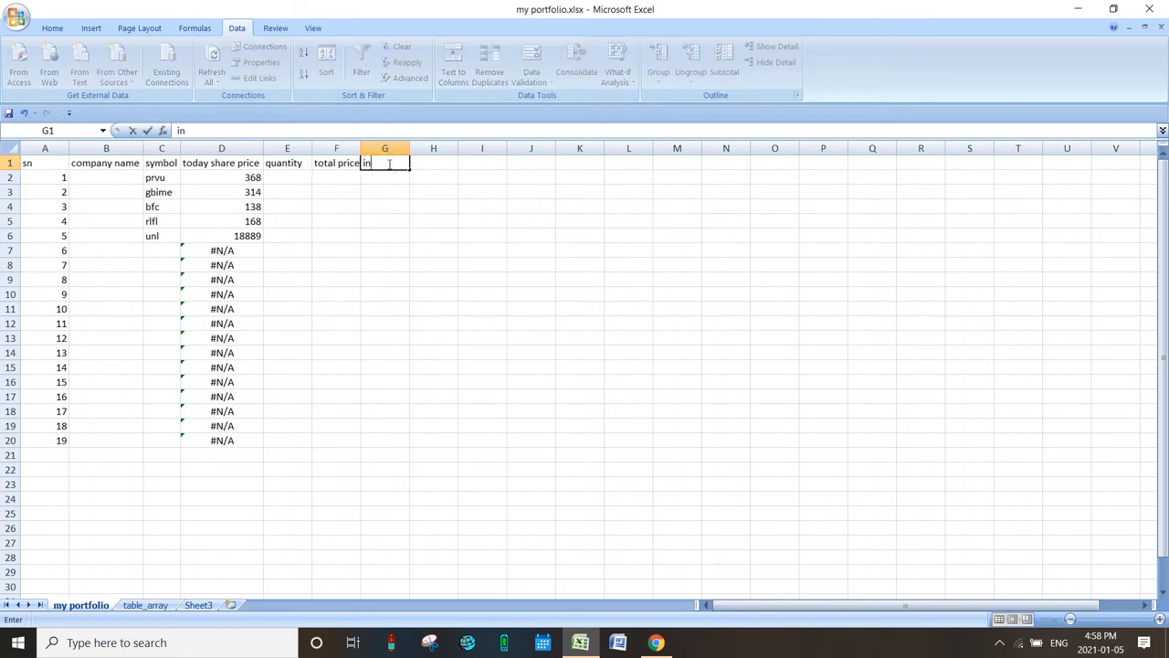
{"action": "type", "text": "vestment"}
{"action": "key", "text": "F2"}
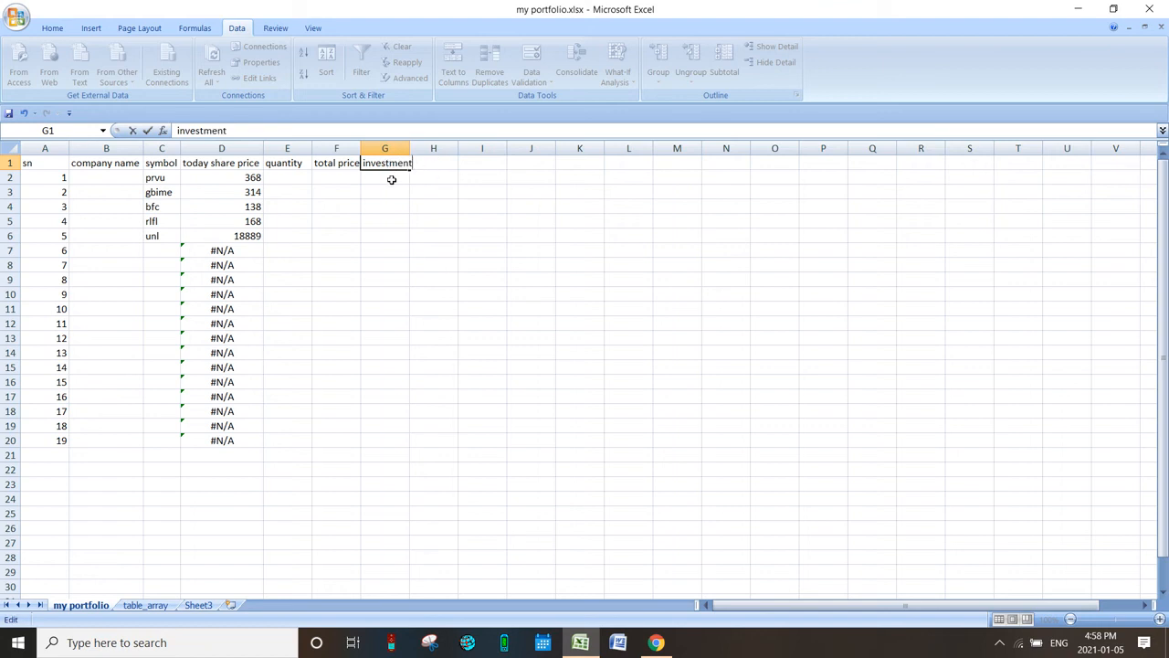
{"action": "key", "text": "Return"}
{"action": "left_click_drag", "start_coordinate": [409, 148], "coordinate": [417, 152]}
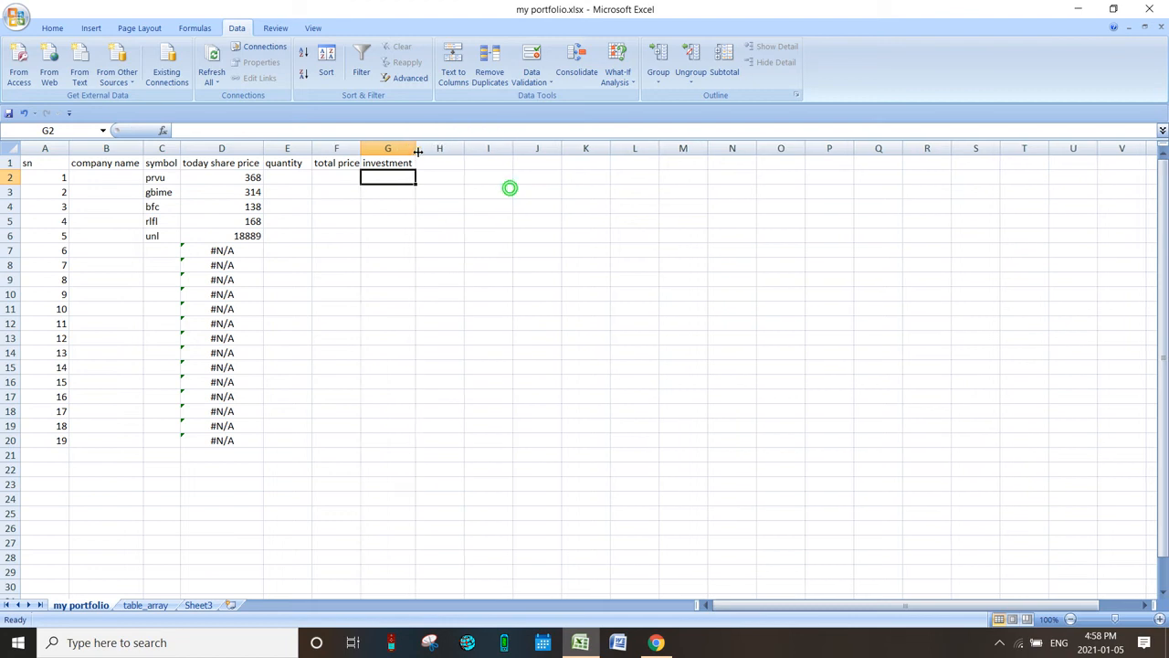
Add the column header result in H1 and widen column F slightly to fit its total price header
{"action": "left_click", "coordinate": [425, 165]}
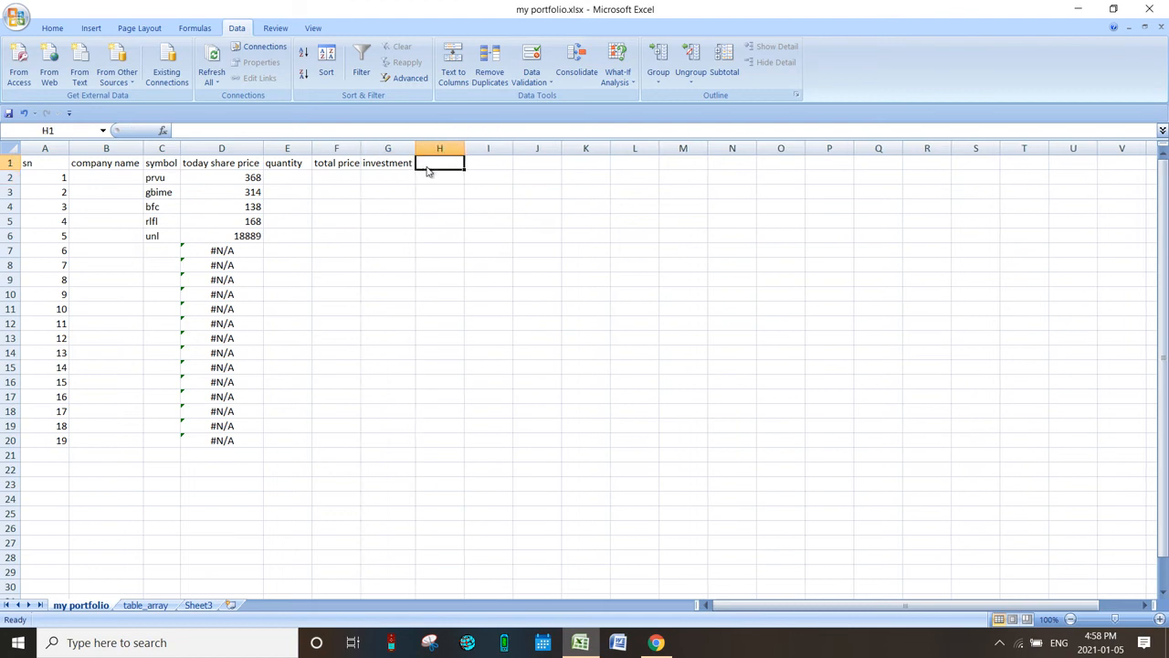
{"action": "type", "text": "rs"}
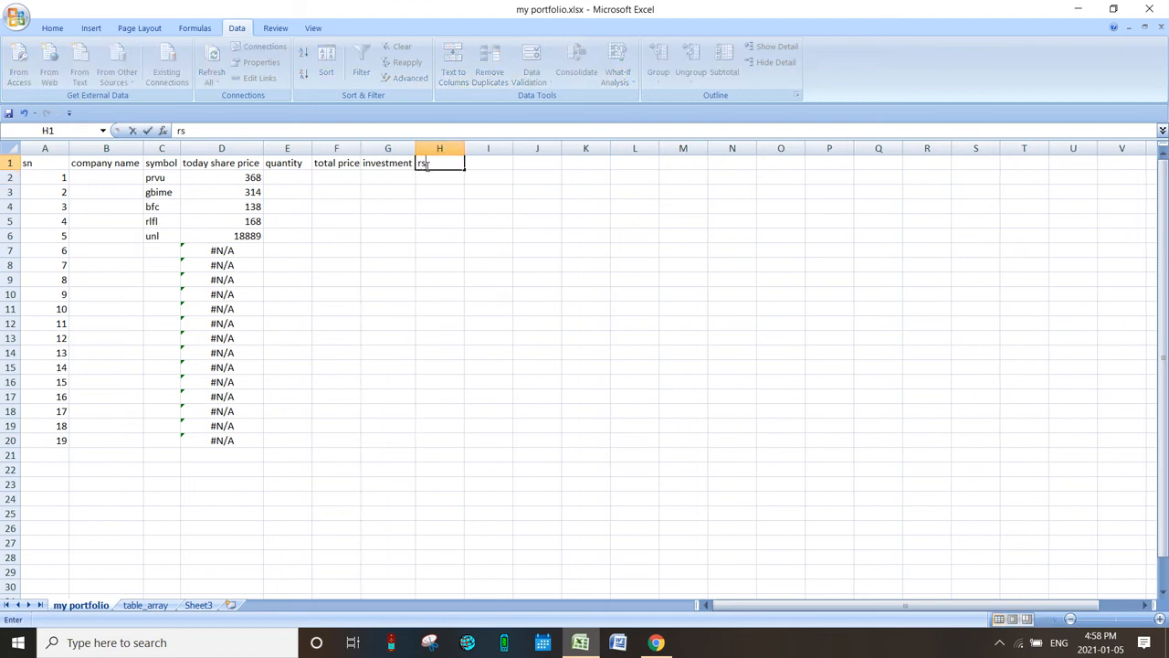
{"action": "type", "text": "ult"}
{"action": "type", "text": "e"}
{"action": "left_click", "coordinate": [443, 204]}
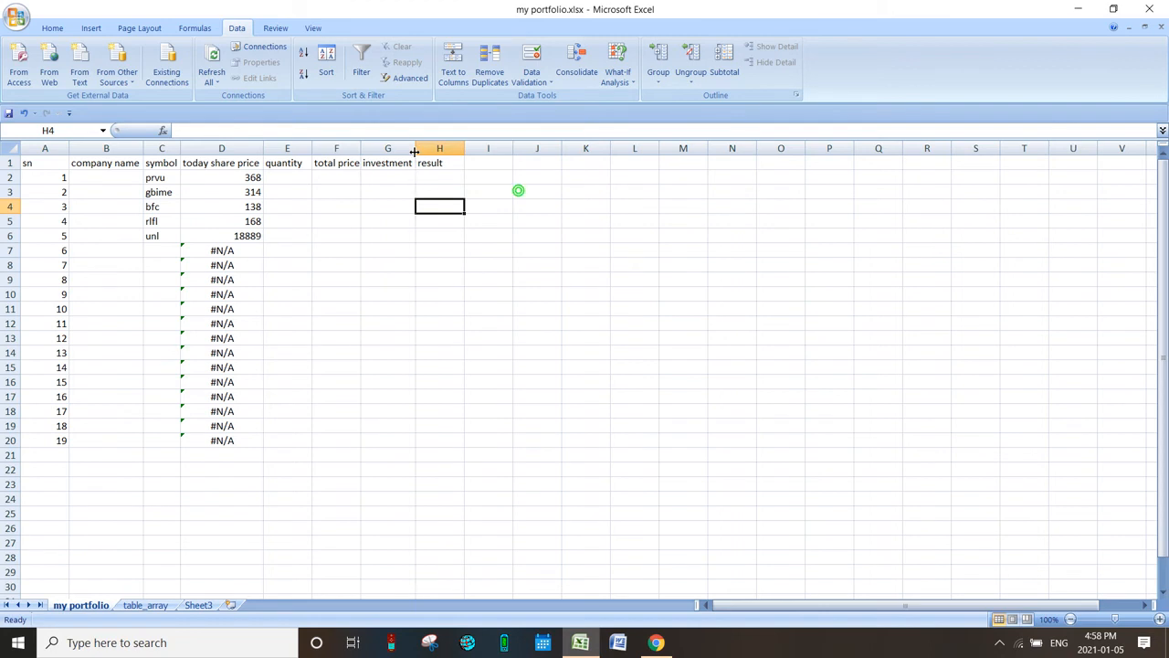
{"action": "left_click_drag", "start_coordinate": [360, 151], "coordinate": [363, 151]}
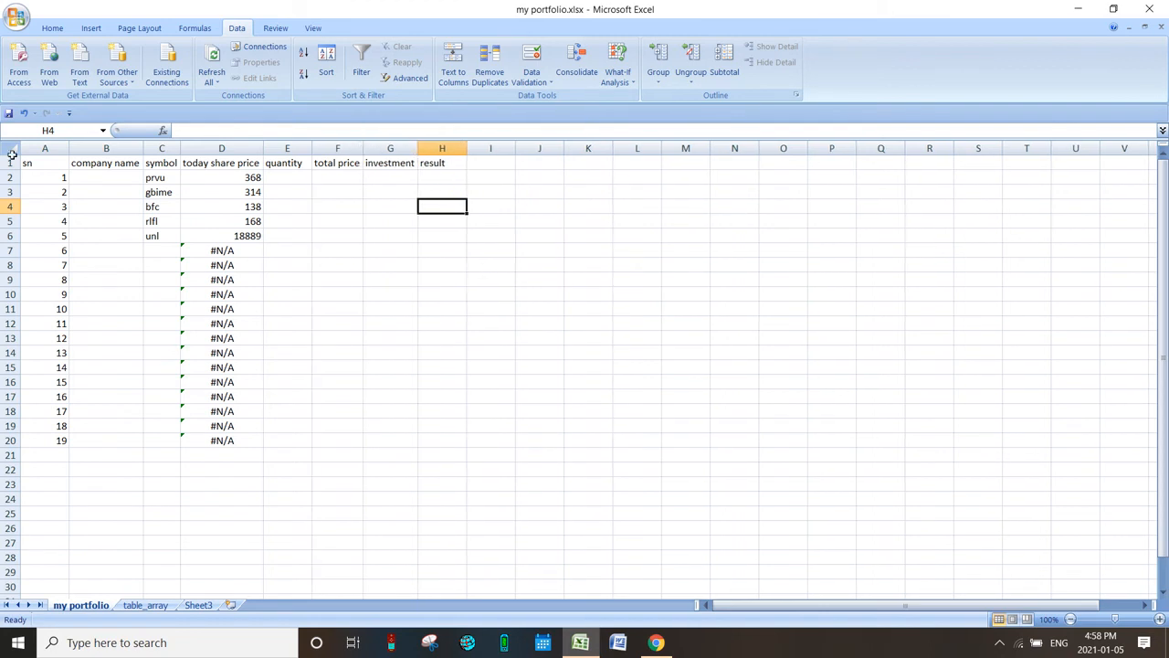
Apply all borders to the portfolio table range A1:H21
{"action": "left_click_drag", "start_coordinate": [47, 167], "coordinate": [459, 427]}
{"action": "left_click_drag", "start_coordinate": [319, 371], "coordinate": [457, 448]}
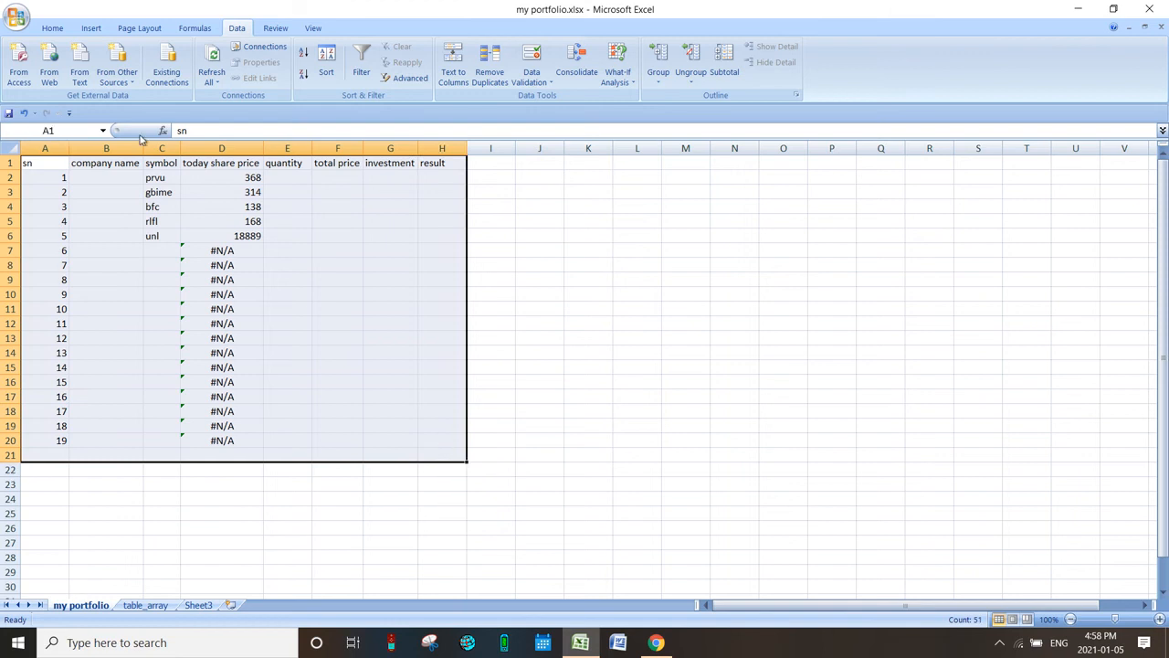
{"action": "left_click", "coordinate": [52, 28]}
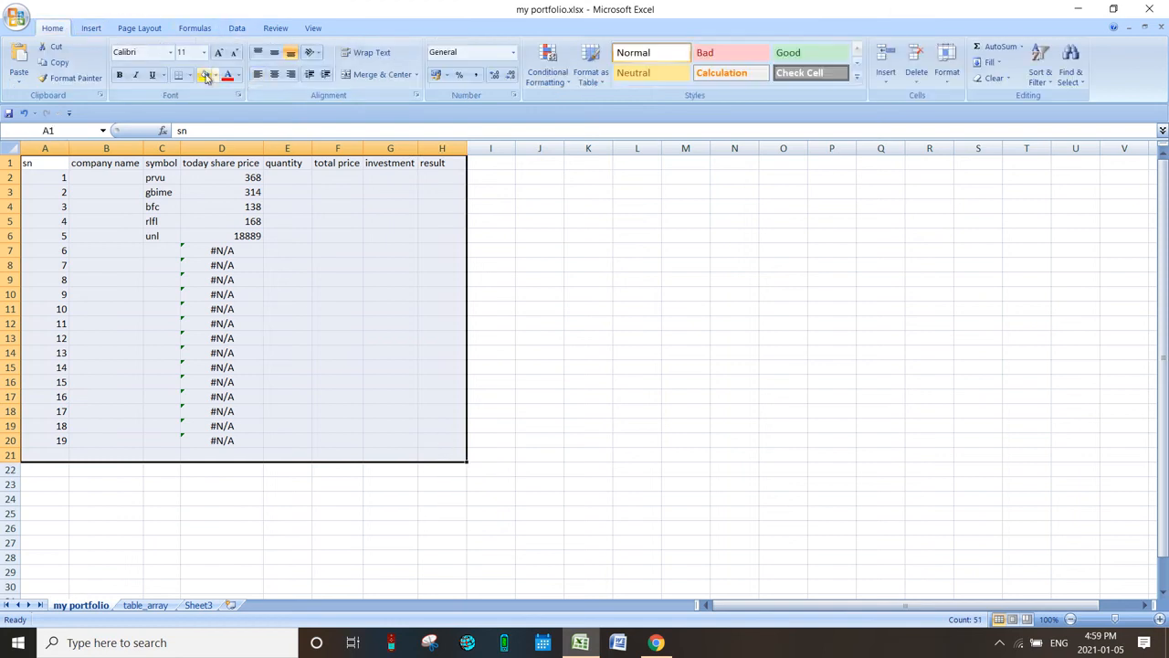
{"action": "left_click", "coordinate": [191, 77]}
{"action": "left_click", "coordinate": [211, 195]}
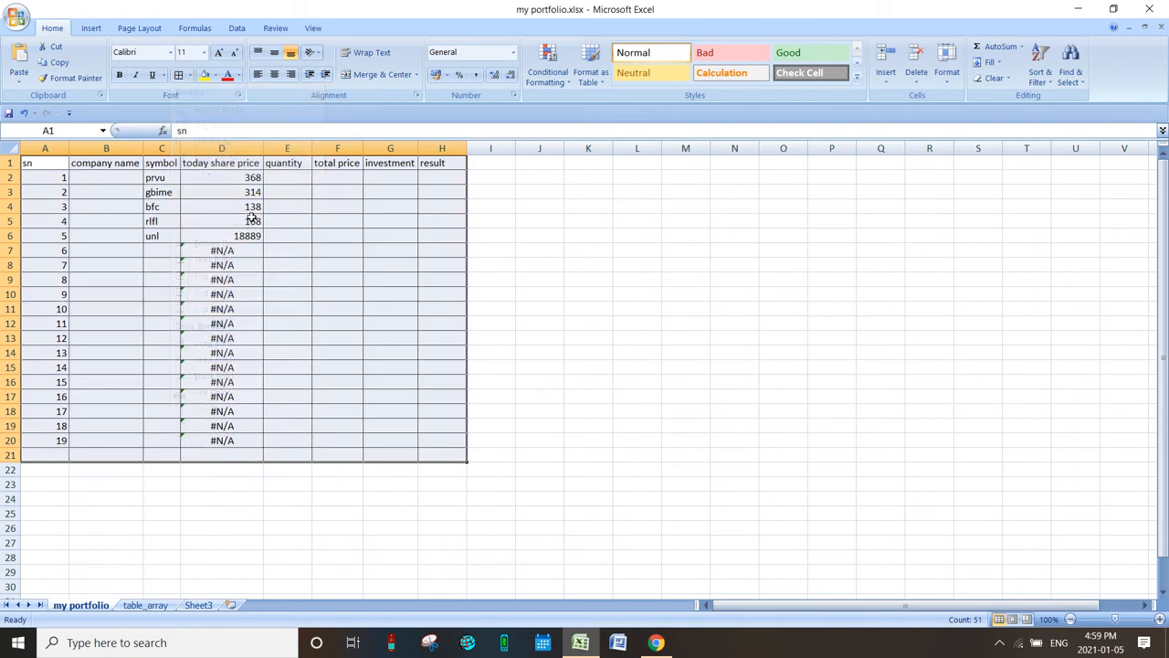
{"action": "left_click", "coordinate": [572, 320]}
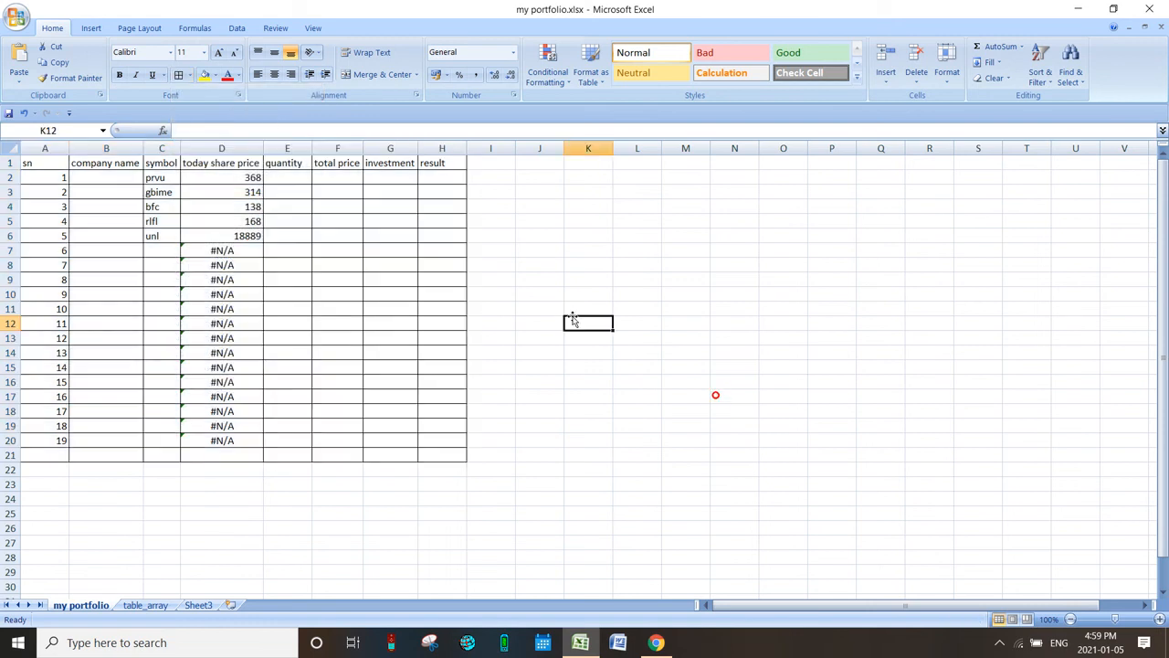
Enter the quantities 10, 11, 12, 12 and 13 in cells E2 to E6
{"action": "left_click", "coordinate": [284, 176]}
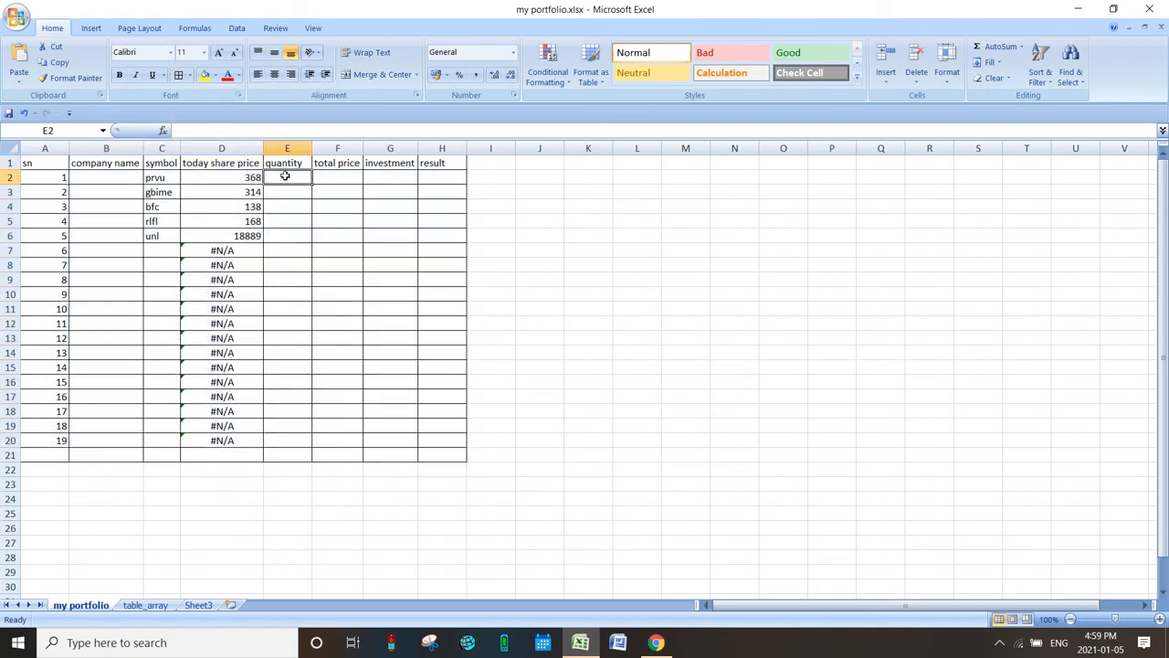
{"action": "type", "text": "10"}
{"action": "key", "text": "Return"}
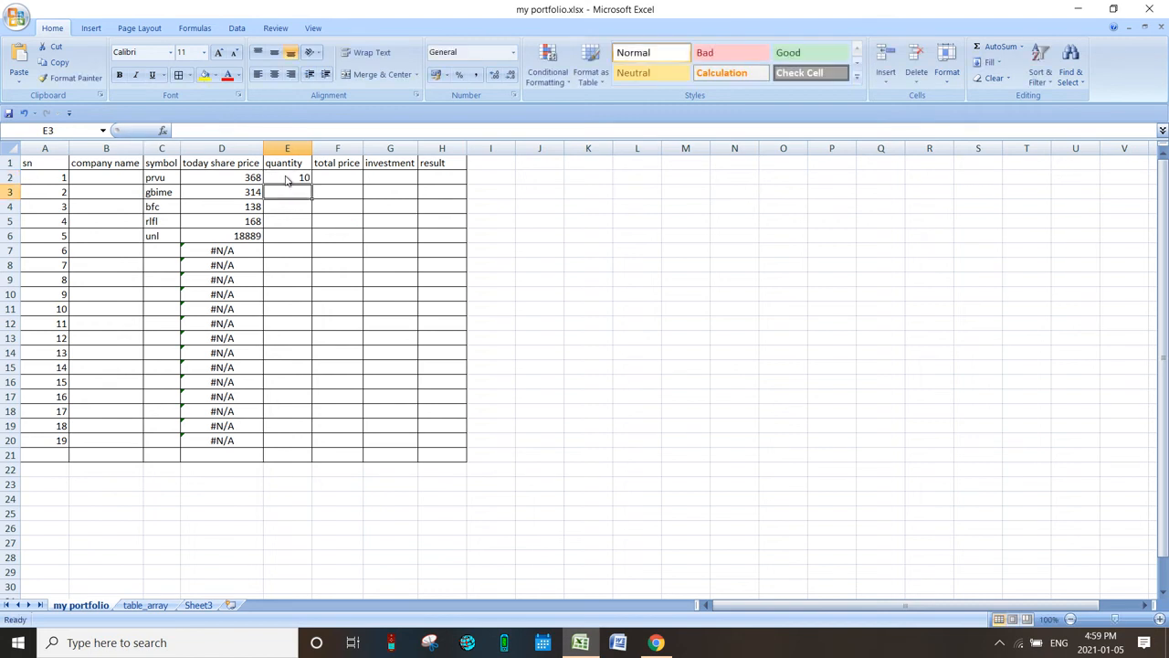
{"action": "type", "text": "11"}
{"action": "key", "text": "Return"}
{"action": "type", "text": "12"}
{"action": "key", "text": "Return"}
{"action": "type", "text": "12"}
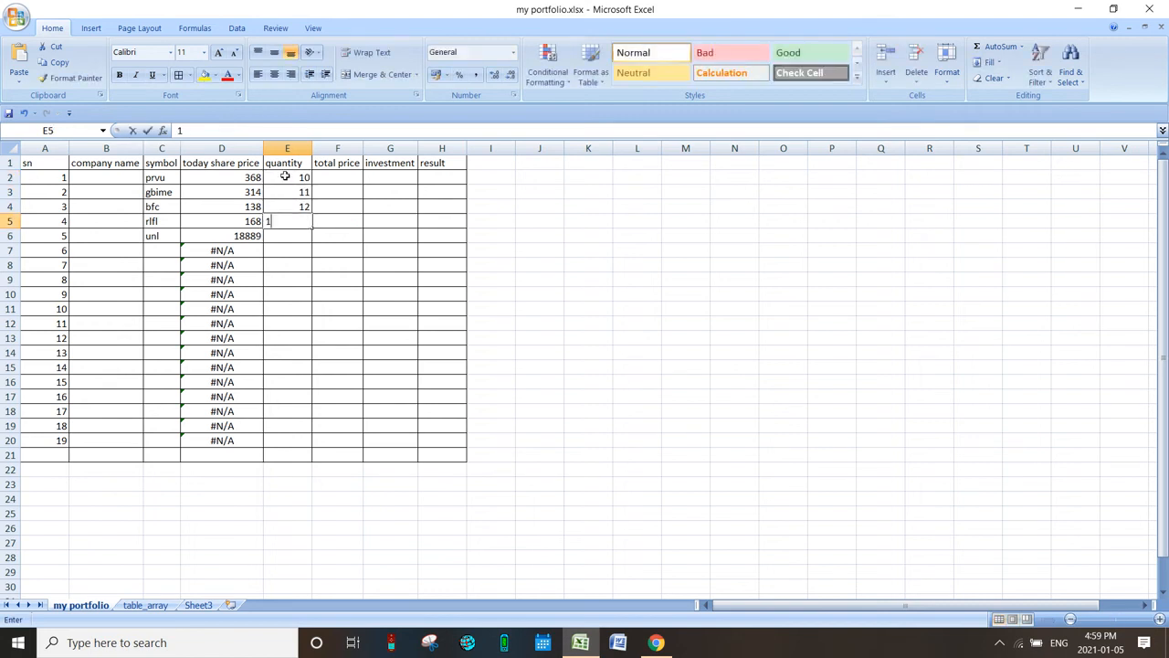
{"action": "key", "text": "Return"}
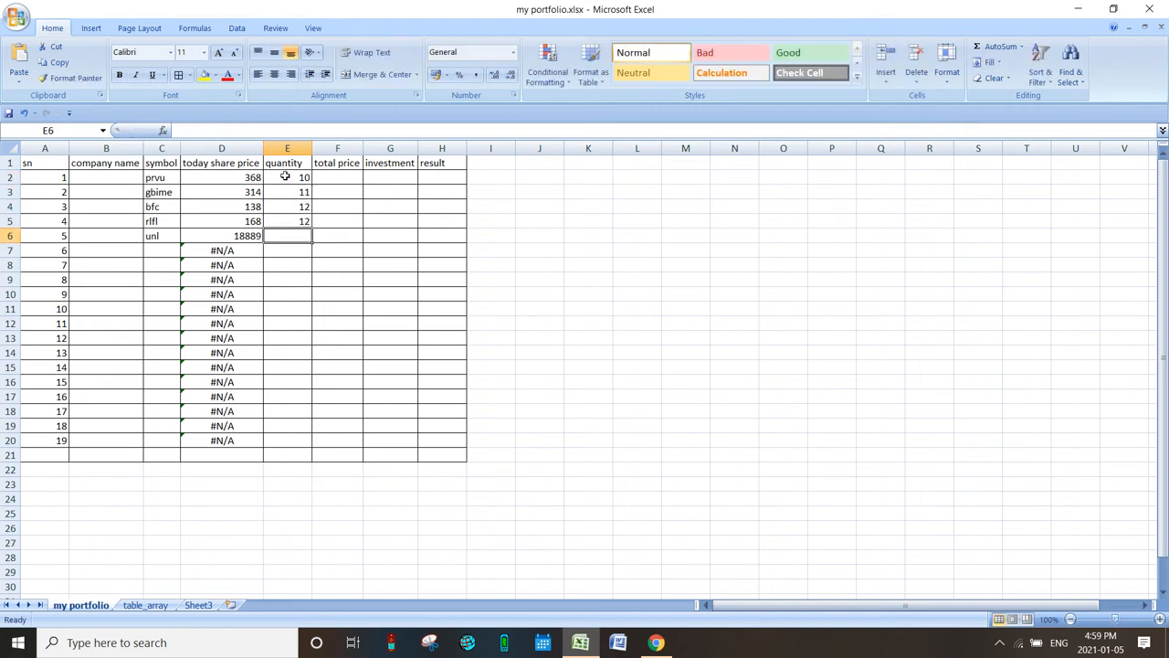
{"action": "type", "text": "13"}
{"action": "key", "text": "Return"}
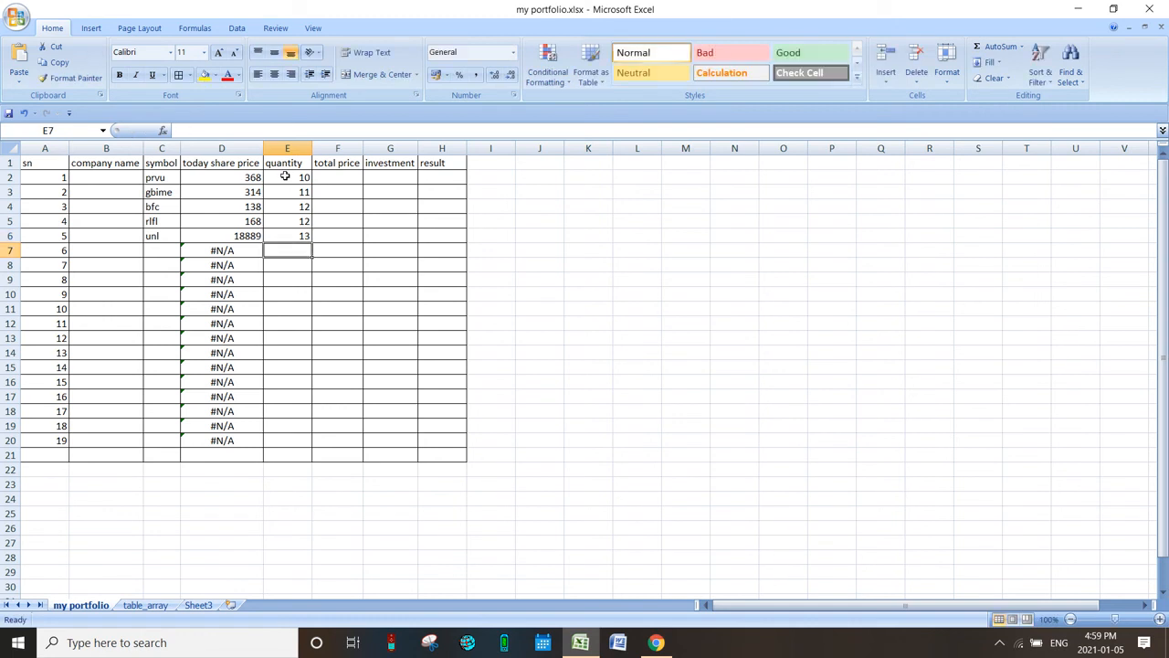
Calculate the total price in F2 with the formula =E2*D2 and fill it down to F6
{"action": "left_click", "coordinate": [332, 177]}
{"action": "type", "text": "="}
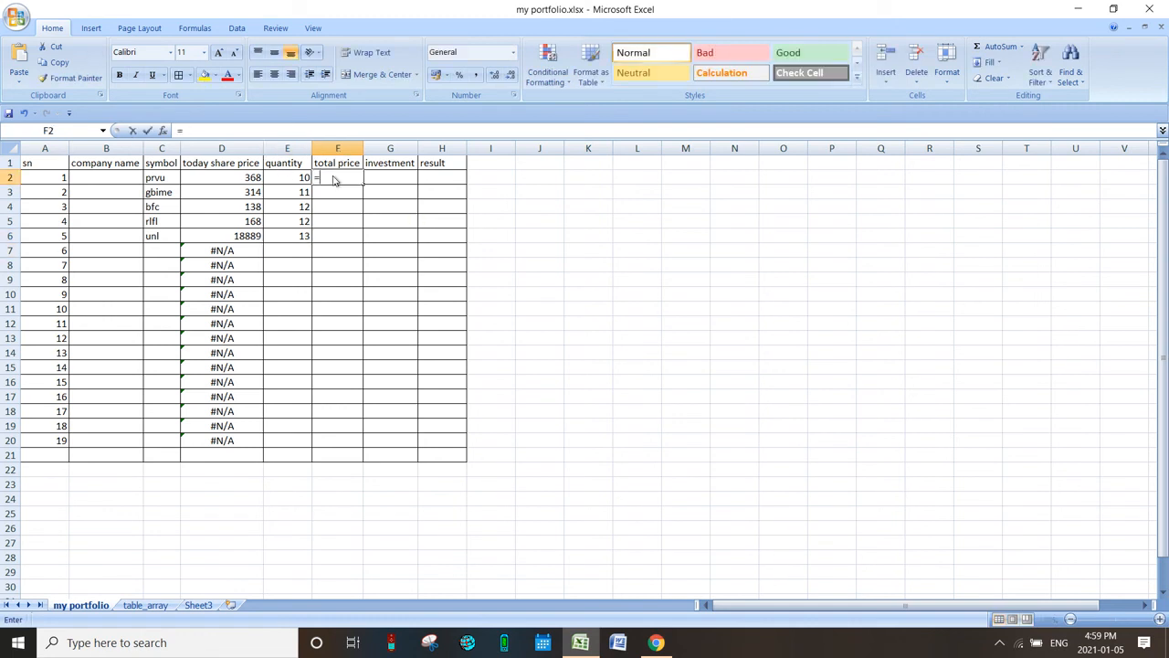
{"action": "left_click", "coordinate": [301, 176]}
{"action": "type", "text": "*"}
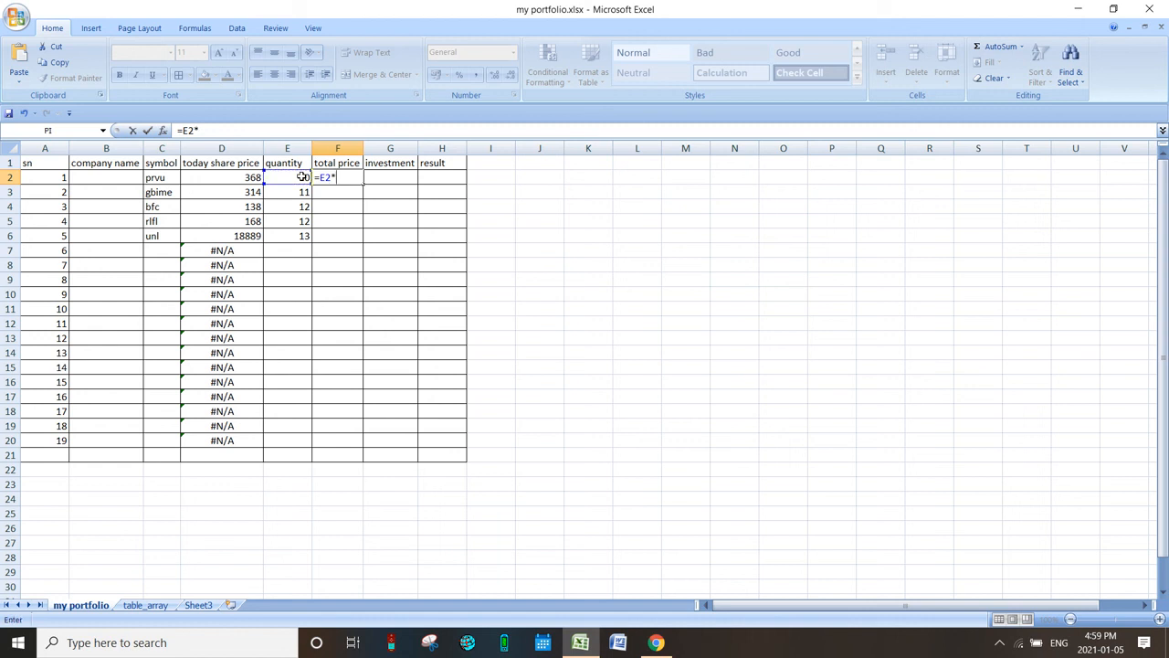
{"action": "left_click", "coordinate": [253, 178]}
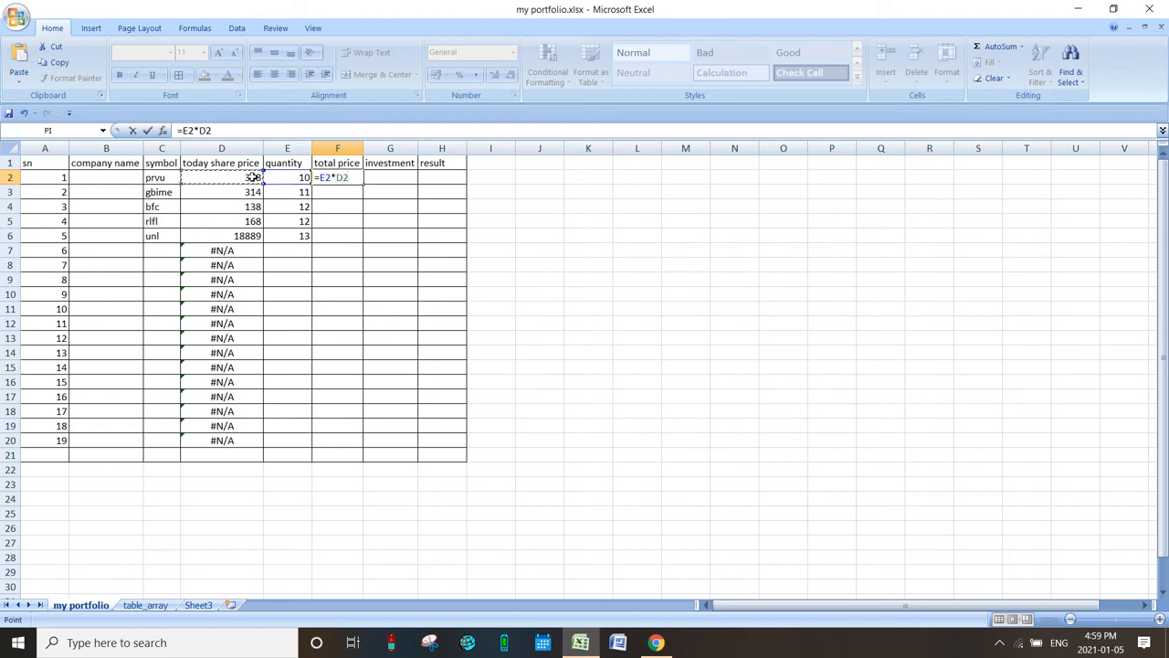
{"action": "key", "text": "Return"}
{"action": "left_click", "coordinate": [353, 181]}
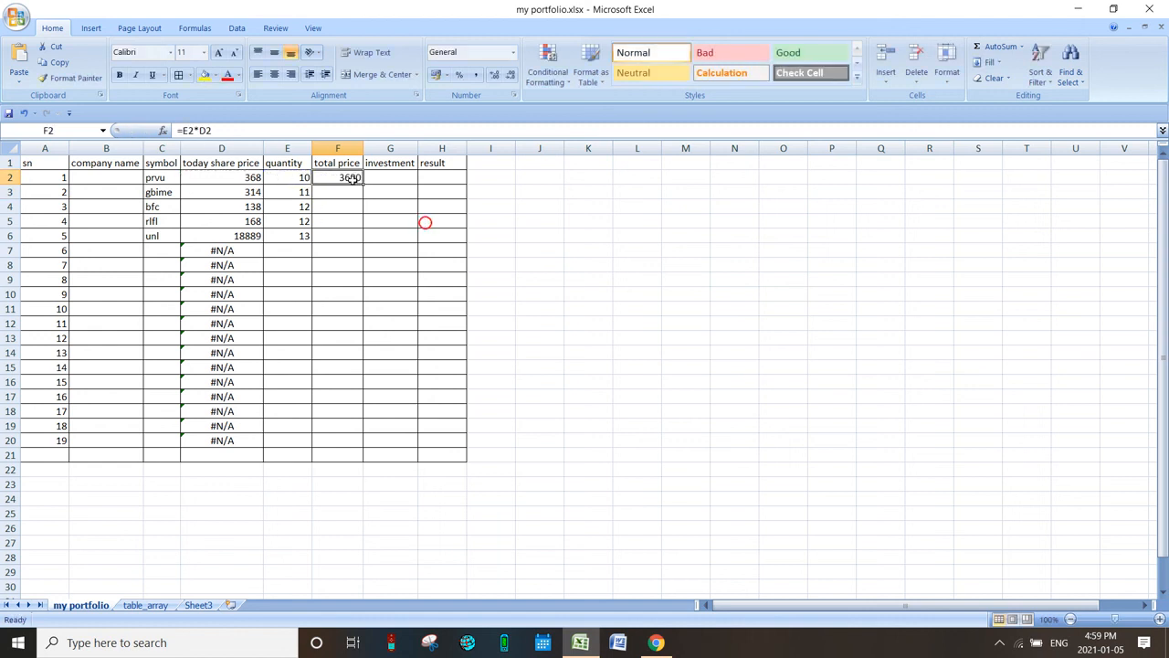
{"action": "left_click_drag", "start_coordinate": [362, 185], "coordinate": [359, 242]}
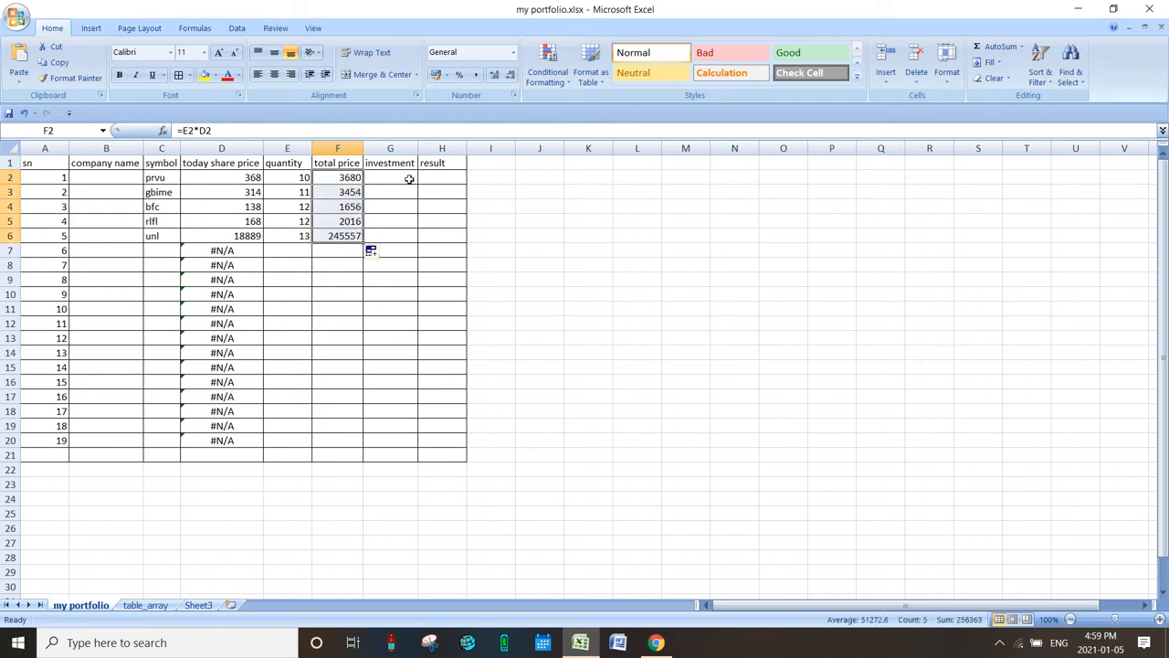
Enter the investment amounts 1000, 1100, 1200, 1200 and 15000 in cells G2 to G6
{"action": "left_click", "coordinate": [408, 180]}
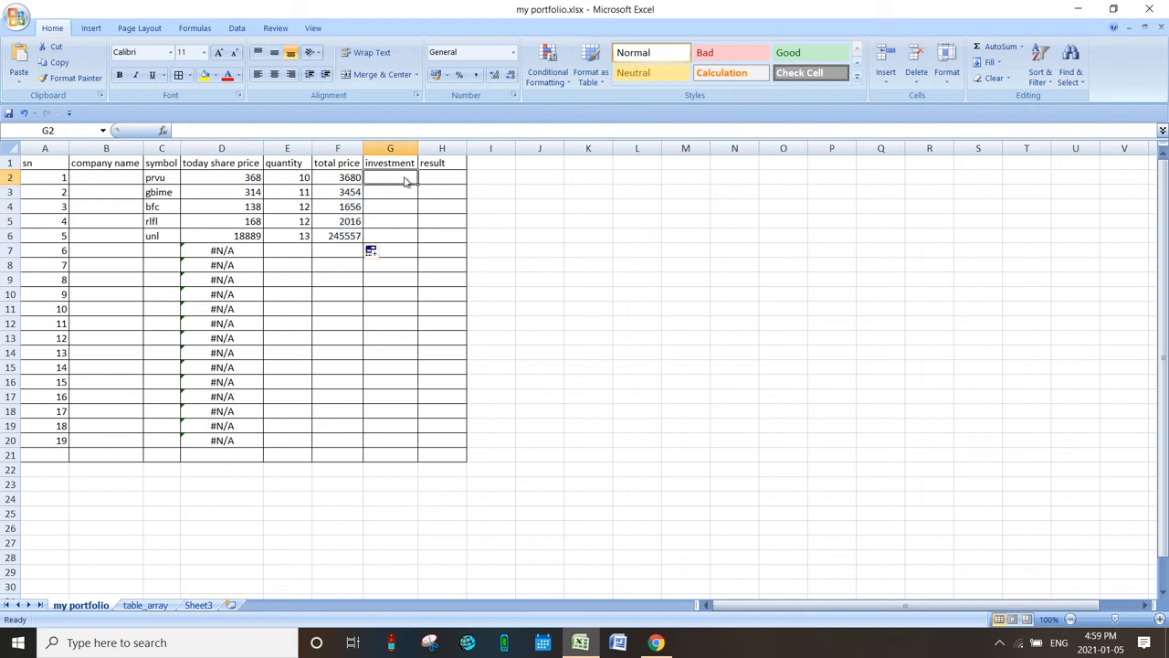
{"action": "type", "text": "1000"}
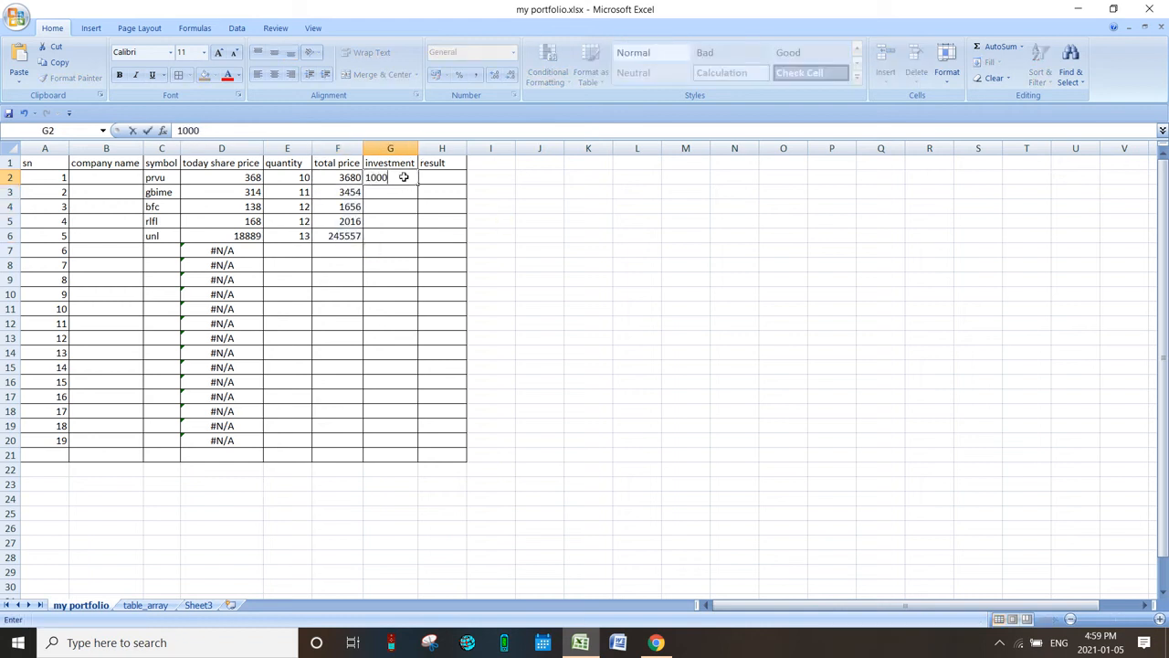
{"action": "key", "text": "Return"}
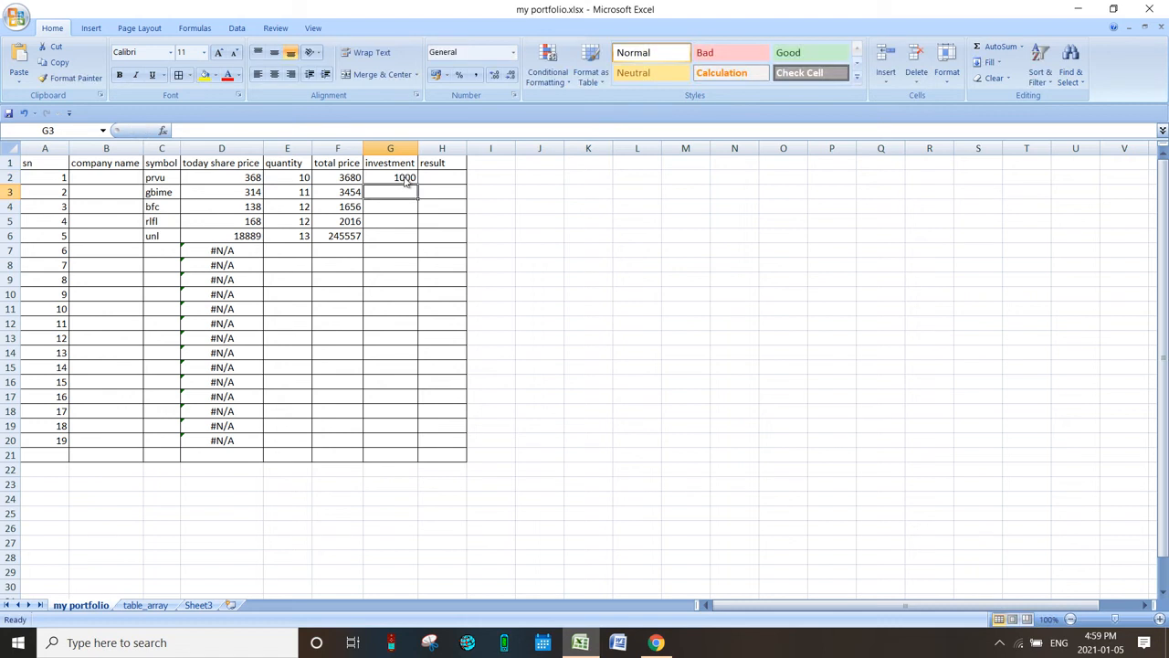
{"action": "type", "text": "1100"}
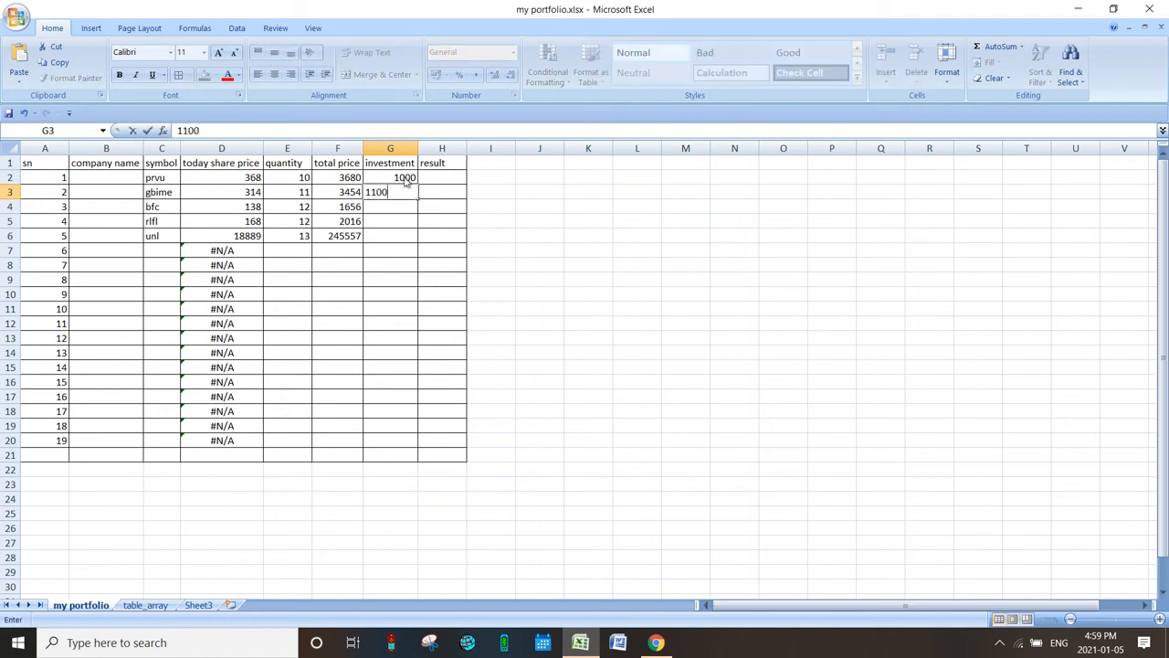
{"action": "key", "text": "Return"}
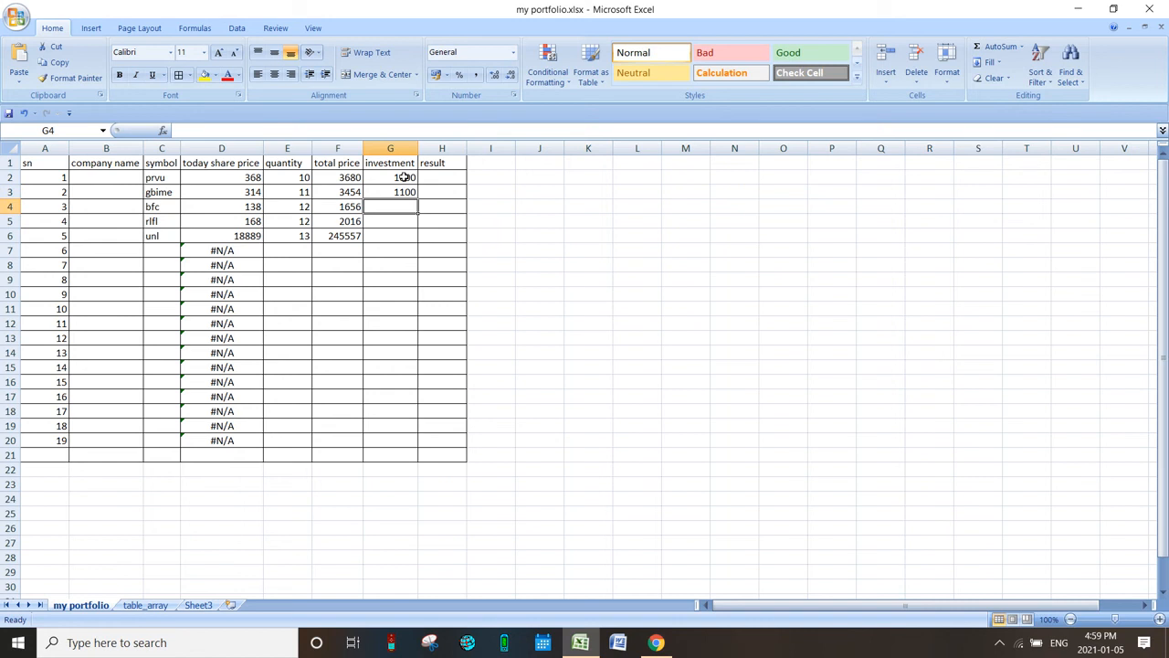
{"action": "type", "text": "1200"}
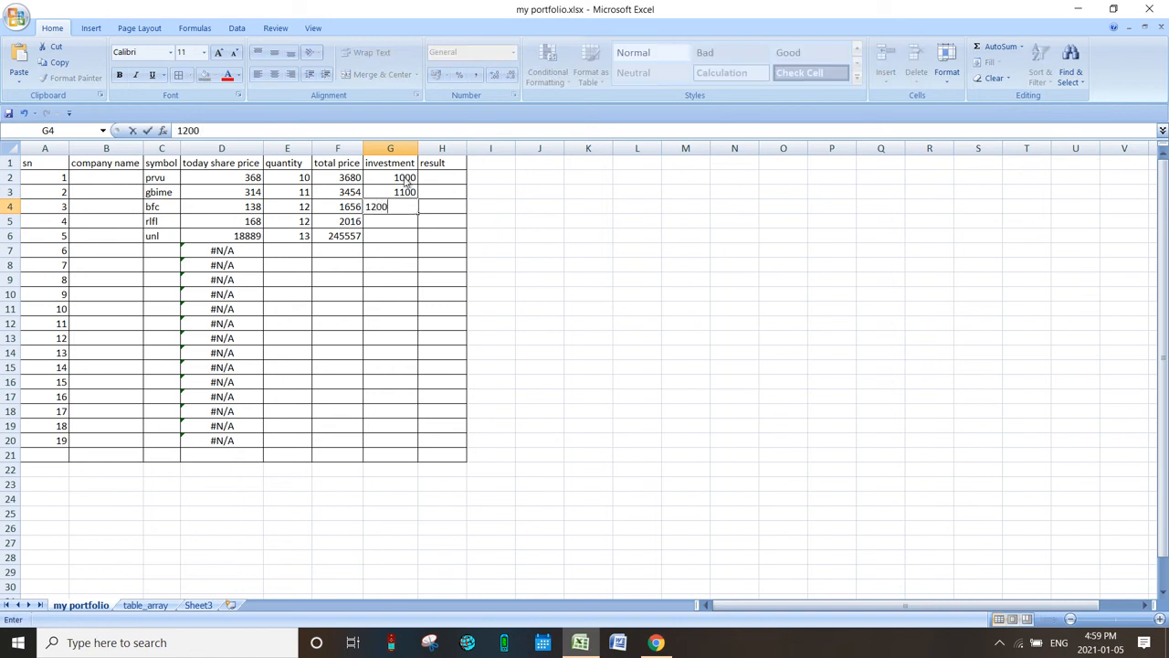
{"action": "key", "text": "Return"}
{"action": "type", "text": "1200"}
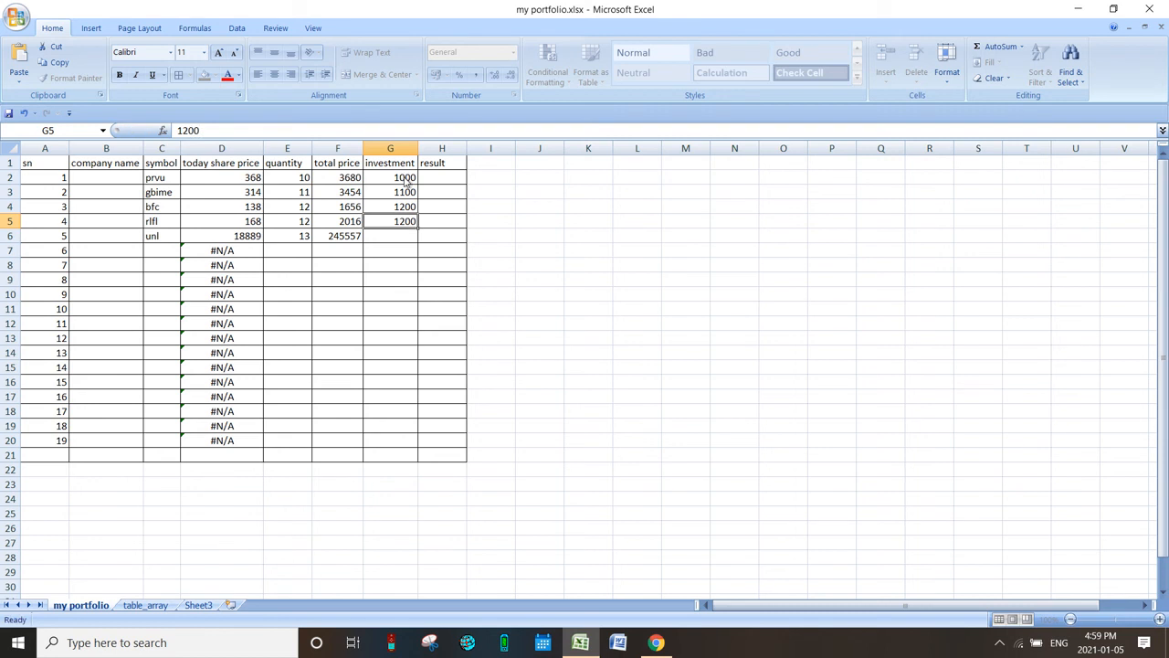
{"action": "key", "text": "Return"}
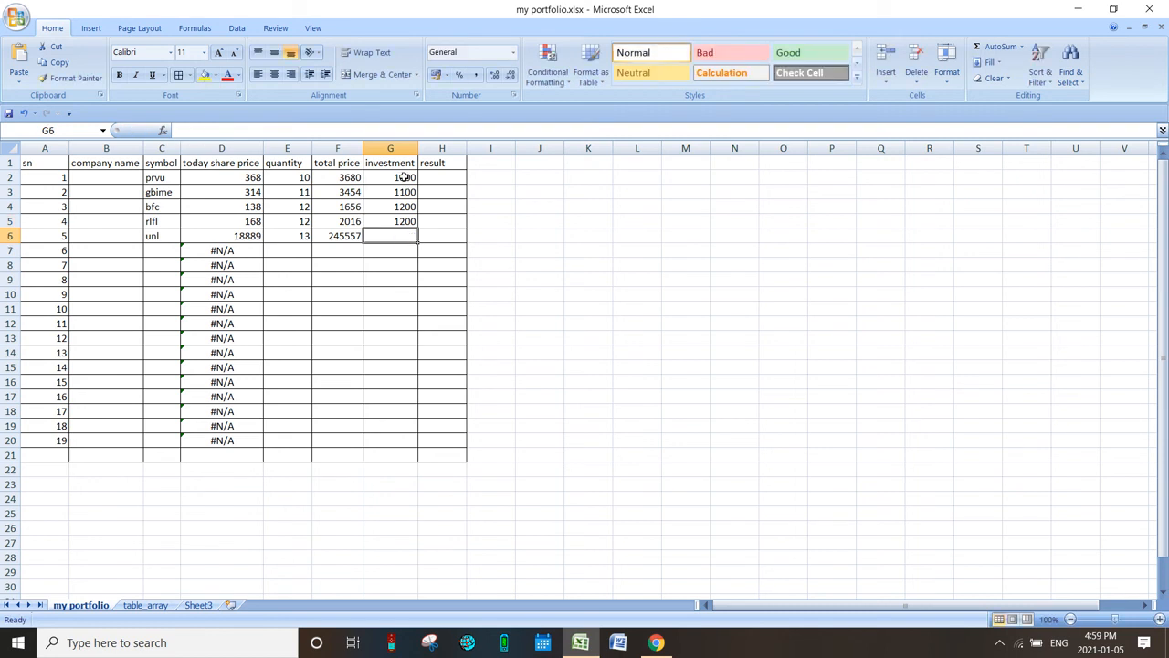
{"action": "type", "text": "15000"}
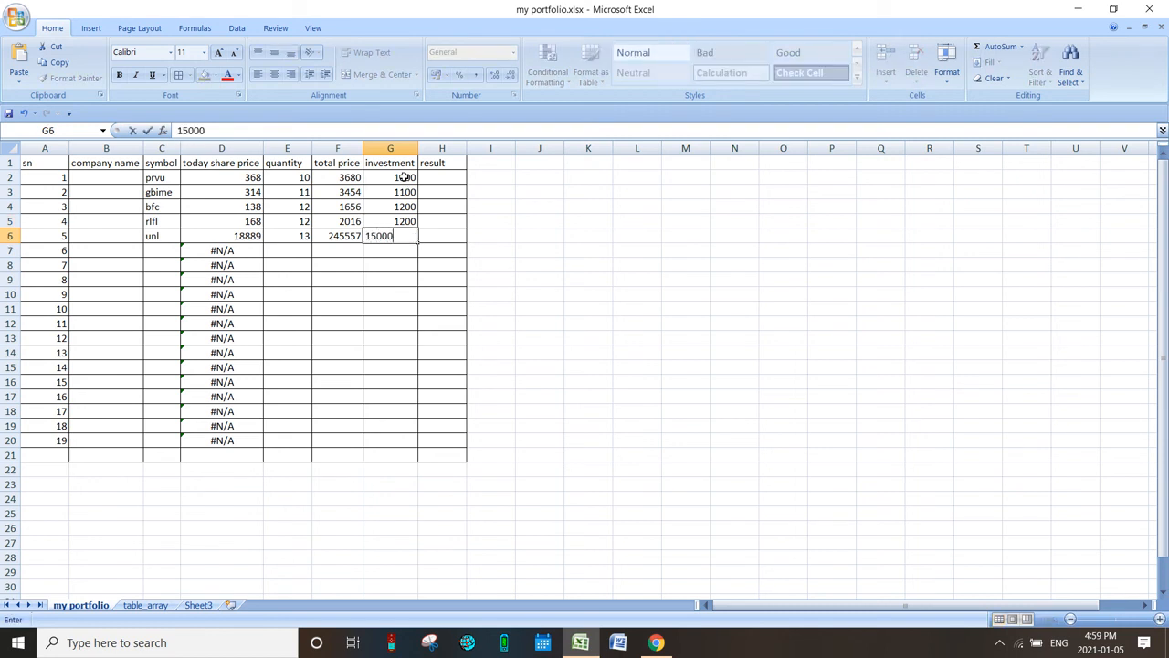
{"action": "left_click", "coordinate": [444, 235]}
{"action": "left_click", "coordinate": [431, 178]}
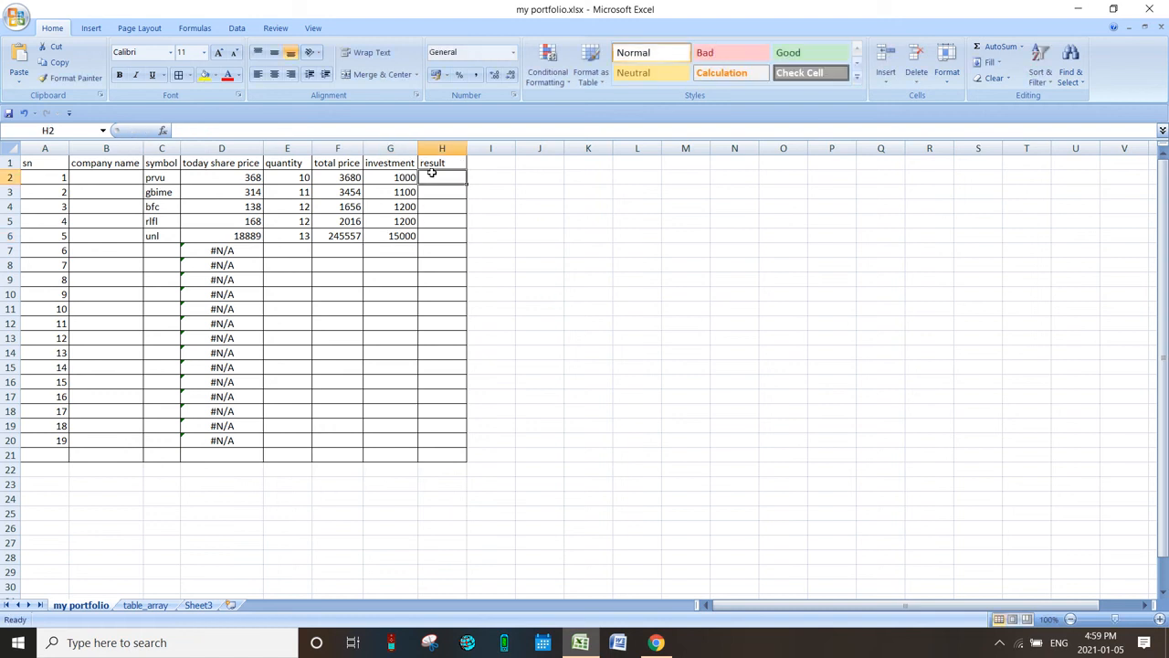
Calculate the result in H2 with the formula =F2-G2 and fill it down to H6
{"action": "type", "text": "="}
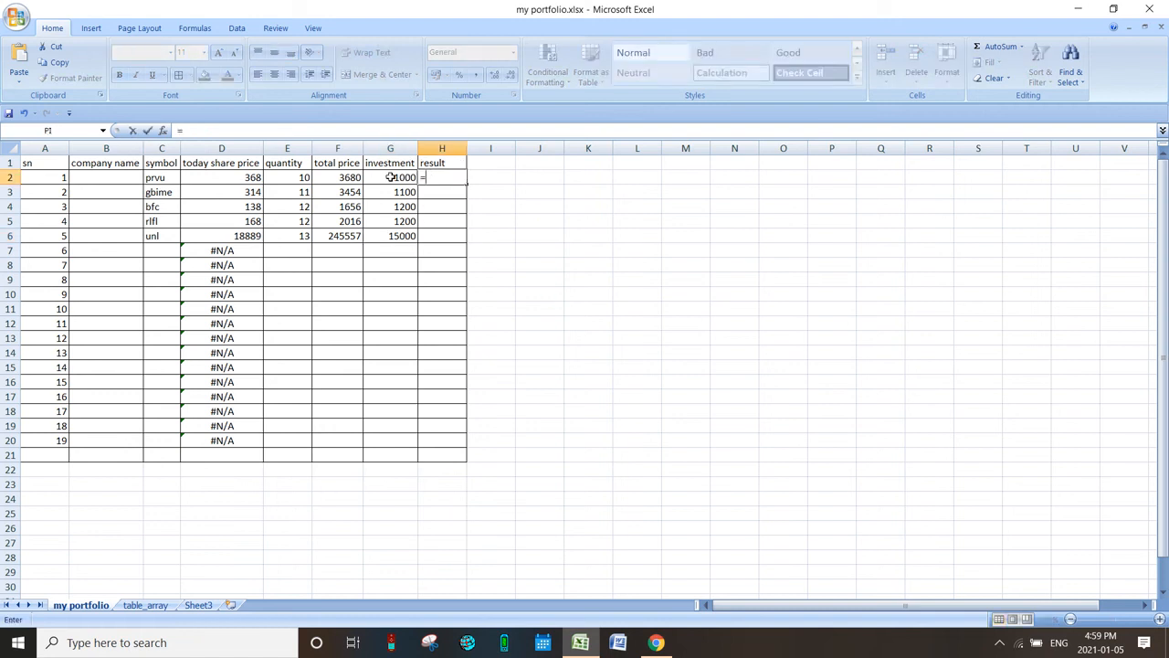
{"action": "left_click", "coordinate": [348, 177]}
{"action": "type", "text": "-"}
{"action": "left_click", "coordinate": [388, 179]}
{"action": "key", "text": "Return"}
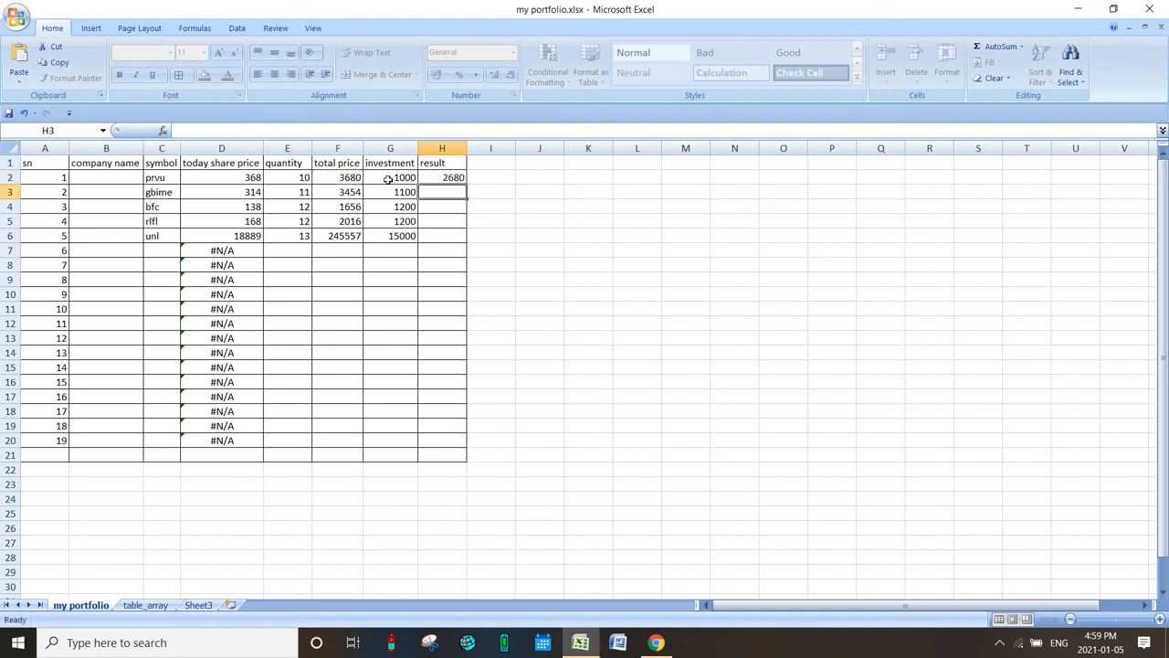
{"action": "left_click", "coordinate": [445, 178]}
{"action": "left_click_drag", "start_coordinate": [466, 184], "coordinate": [467, 241]}
{"action": "left_click", "coordinate": [524, 283]}
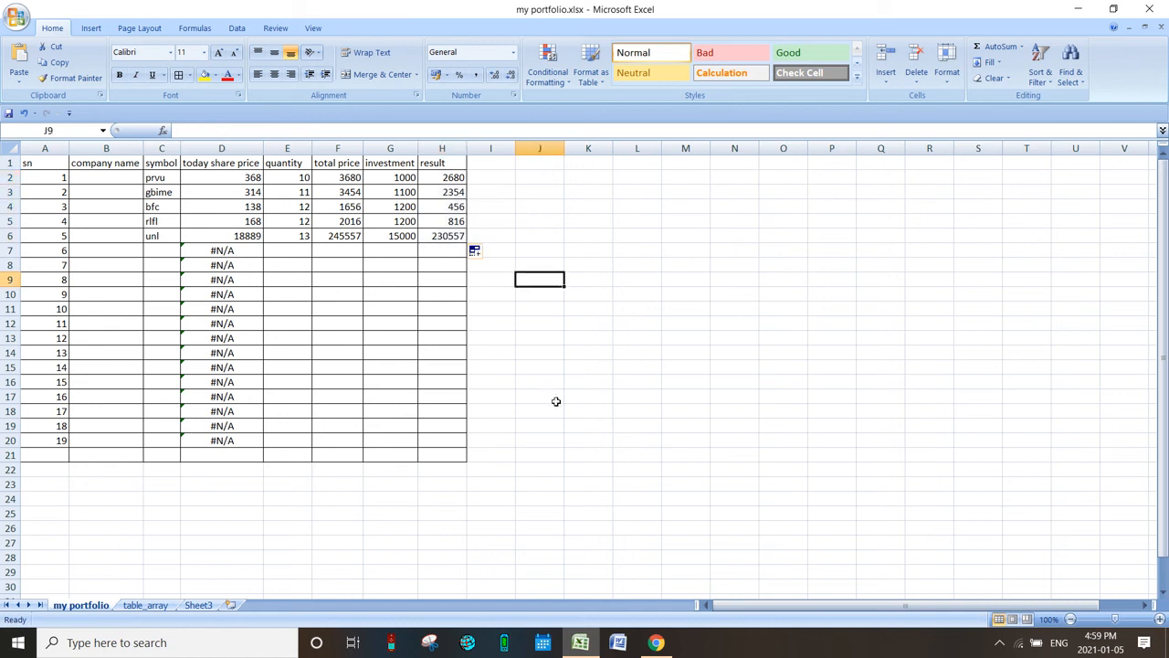
{"action": "left_click", "coordinate": [667, 230]}
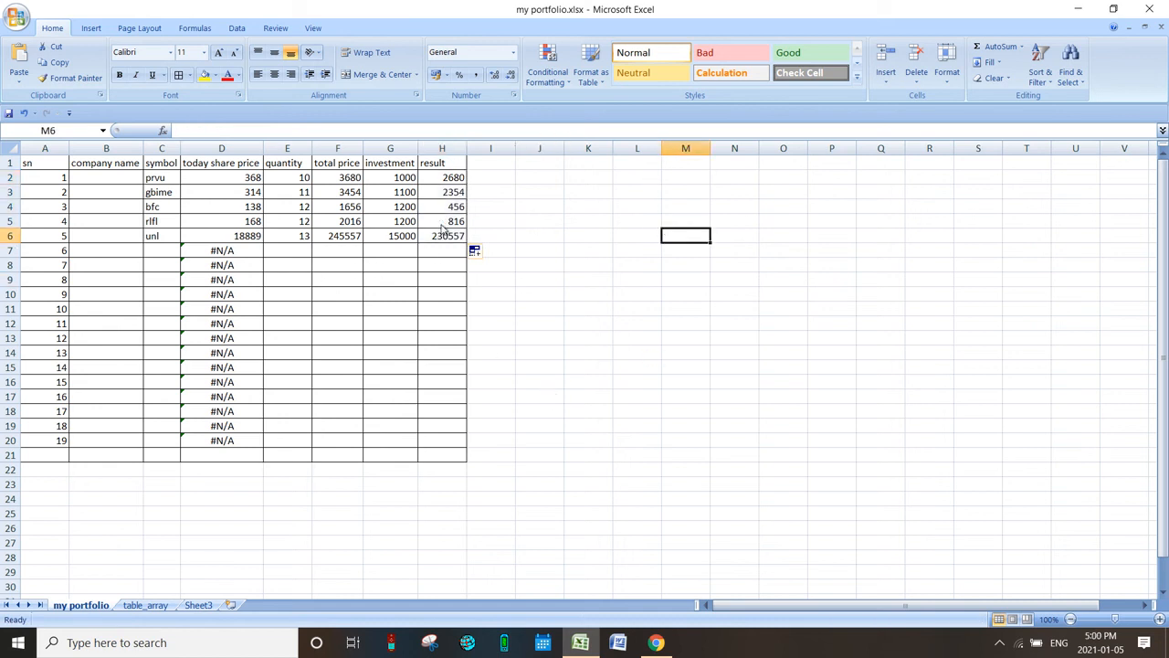
{"action": "left_click", "coordinate": [561, 415]}
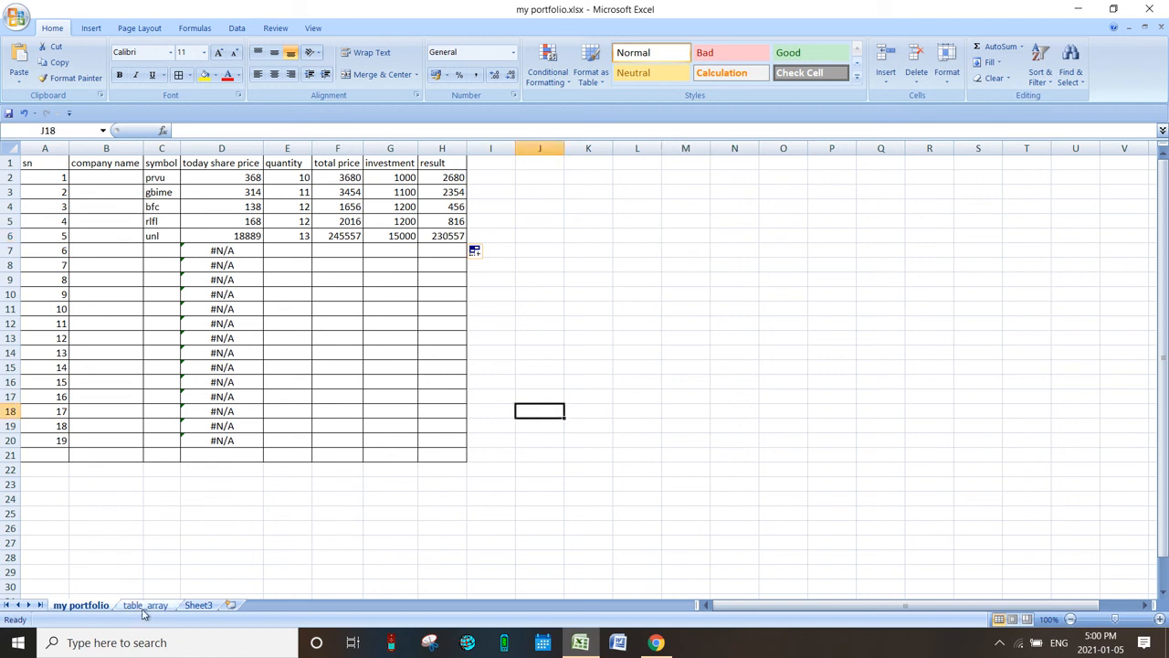
Examine the imported share price data on the table_array sheet, from the website text rows to the symbol table
{"action": "left_click", "coordinate": [142, 608]}
{"action": "scroll", "coordinate": [432, 442], "scroll_direction": "down", "scroll_amount": 2}
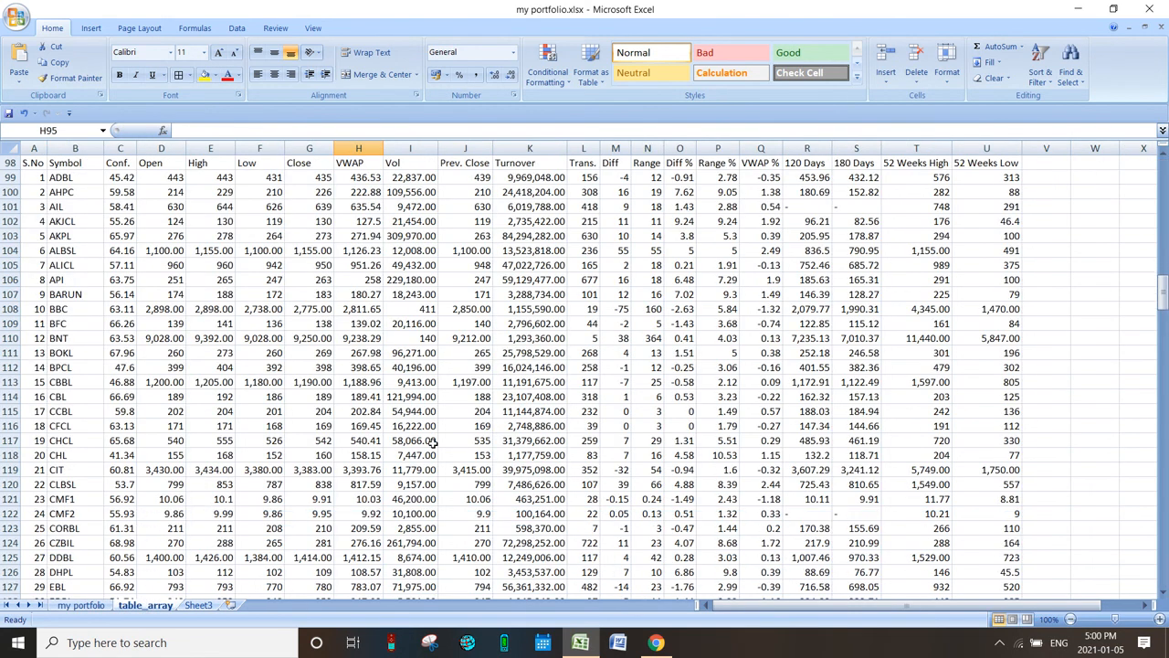
{"action": "scroll", "coordinate": [432, 442], "scroll_direction": "up", "scroll_amount": 2}
{"action": "scroll", "coordinate": [432, 442], "scroll_direction": "down", "scroll_amount": 5}
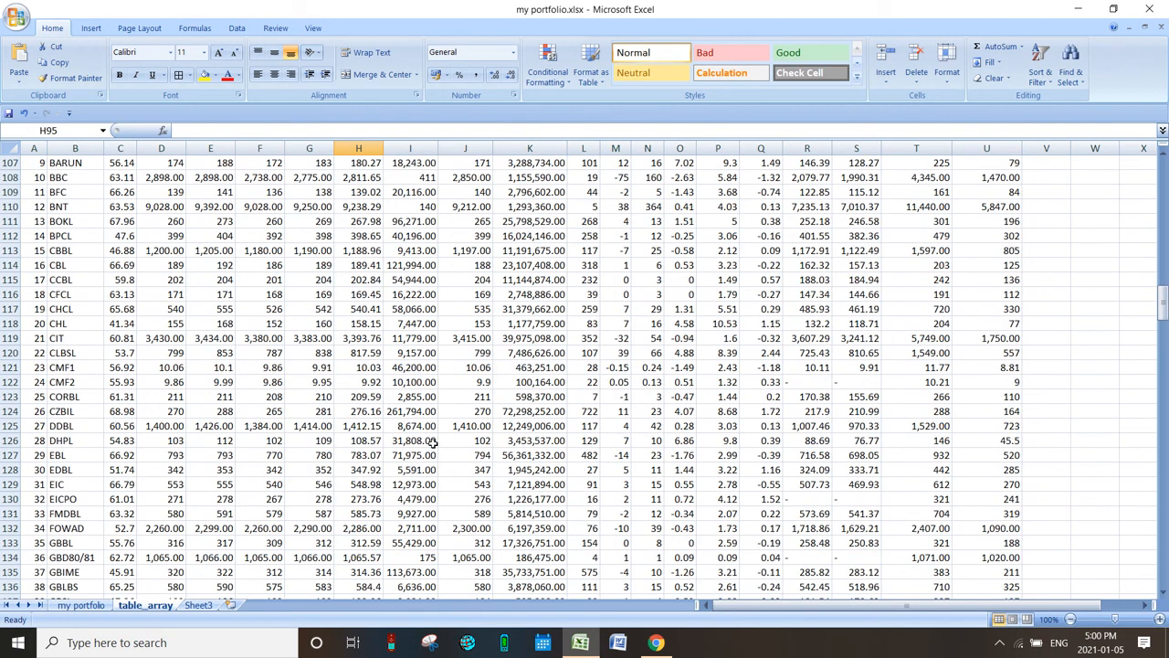
{"action": "scroll", "coordinate": [432, 442], "scroll_direction": "up", "scroll_amount": 15}
{"action": "scroll", "coordinate": [433, 442], "scroll_direction": "down", "scroll_amount": 12}
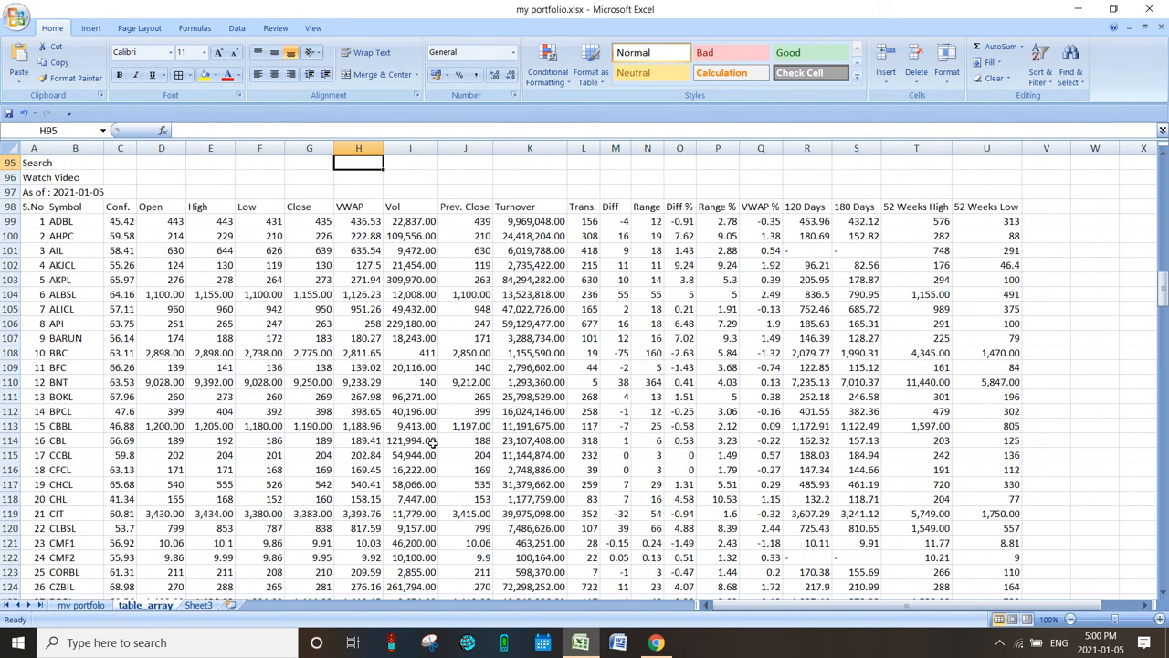
{"action": "scroll", "coordinate": [433, 442], "scroll_direction": "up", "scroll_amount": 20}
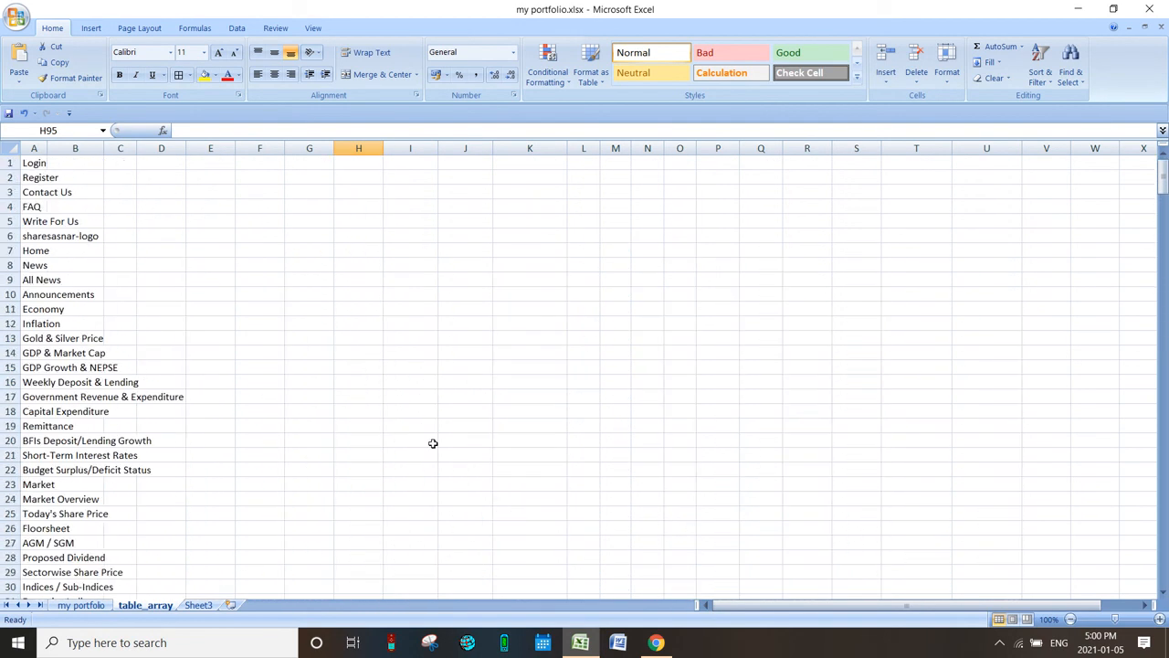
{"action": "scroll", "coordinate": [398, 376], "scroll_direction": "down", "scroll_amount": 14}
{"action": "scroll", "coordinate": [398, 379], "scroll_direction": "down", "scroll_amount": 11}
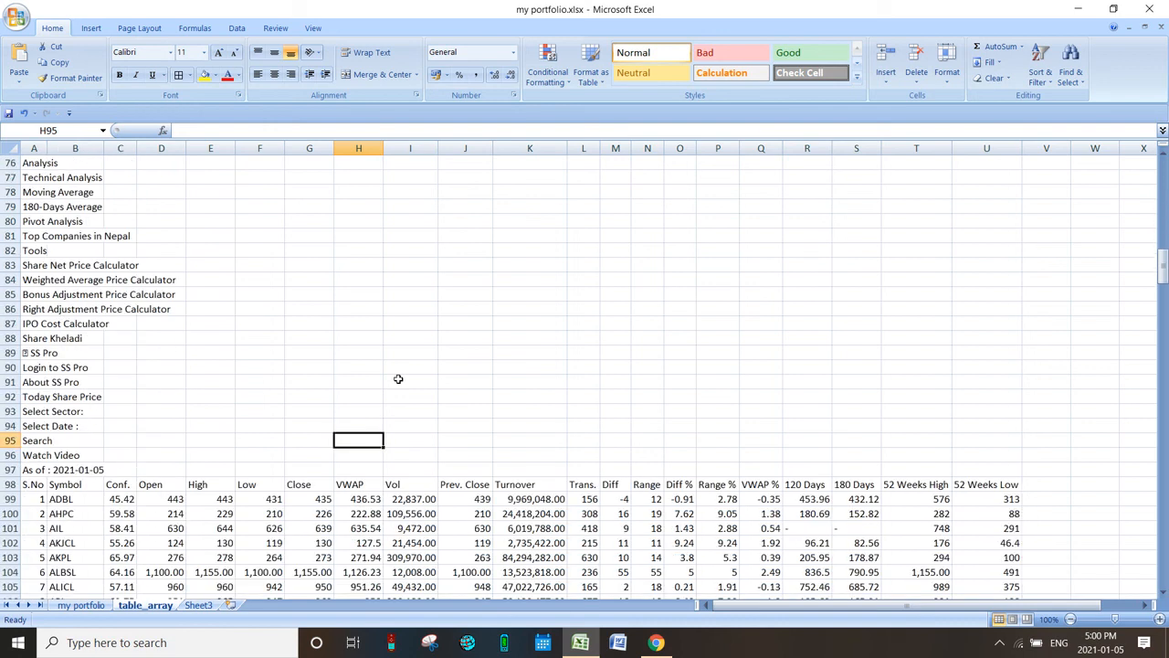
Set the imported data's connection on the table_array sheet to refresh automatically every 5 minutes
{"action": "left_click", "coordinate": [237, 28]}
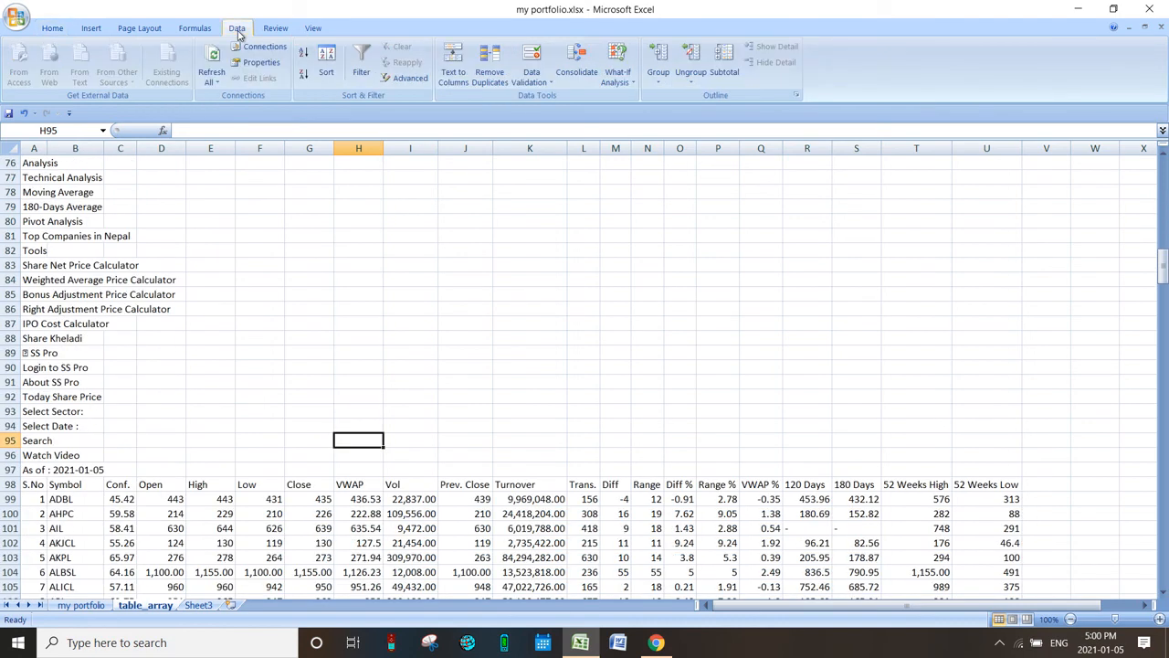
{"action": "left_click", "coordinate": [218, 83]}
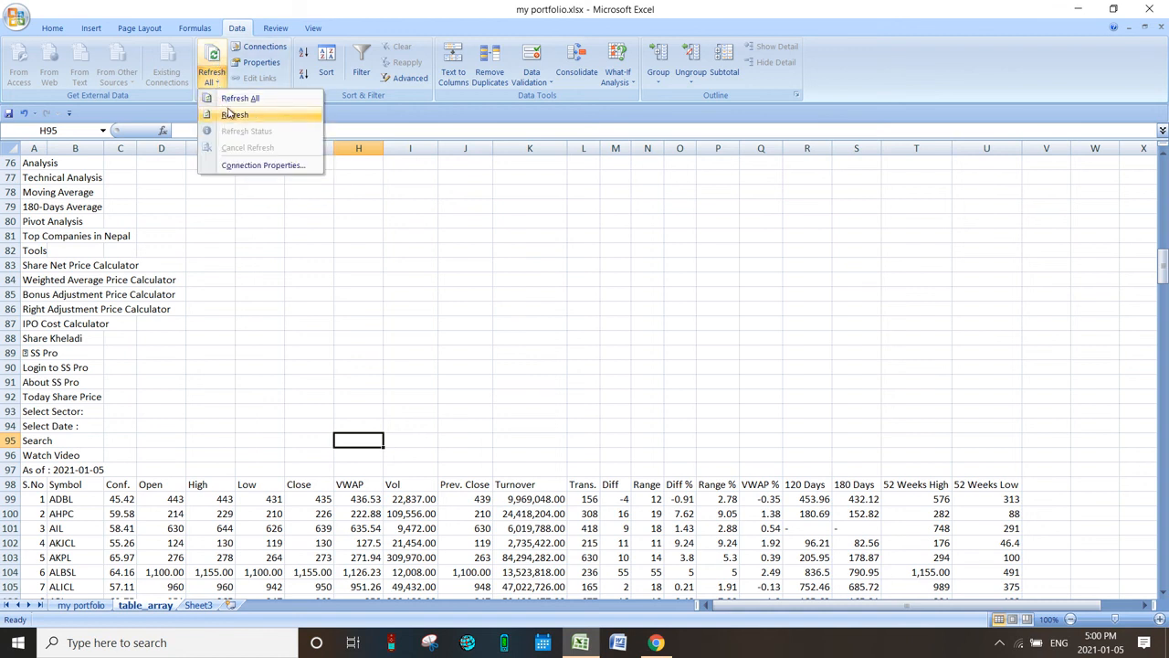
{"action": "left_click", "coordinate": [244, 166]}
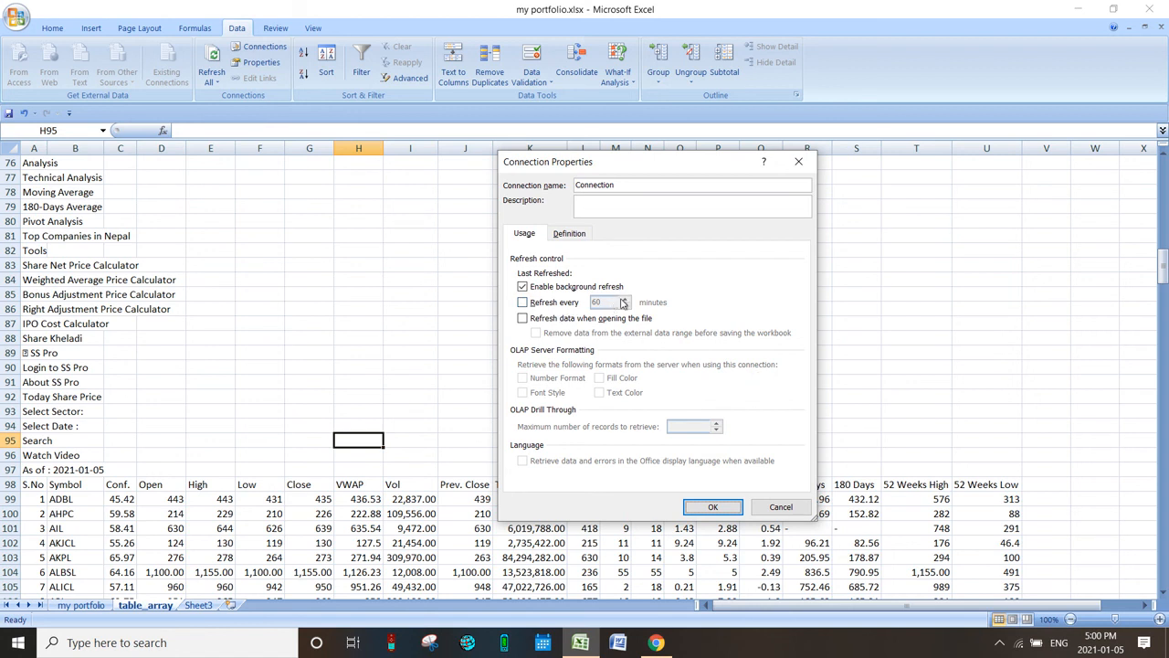
{"action": "left_click", "coordinate": [532, 307]}
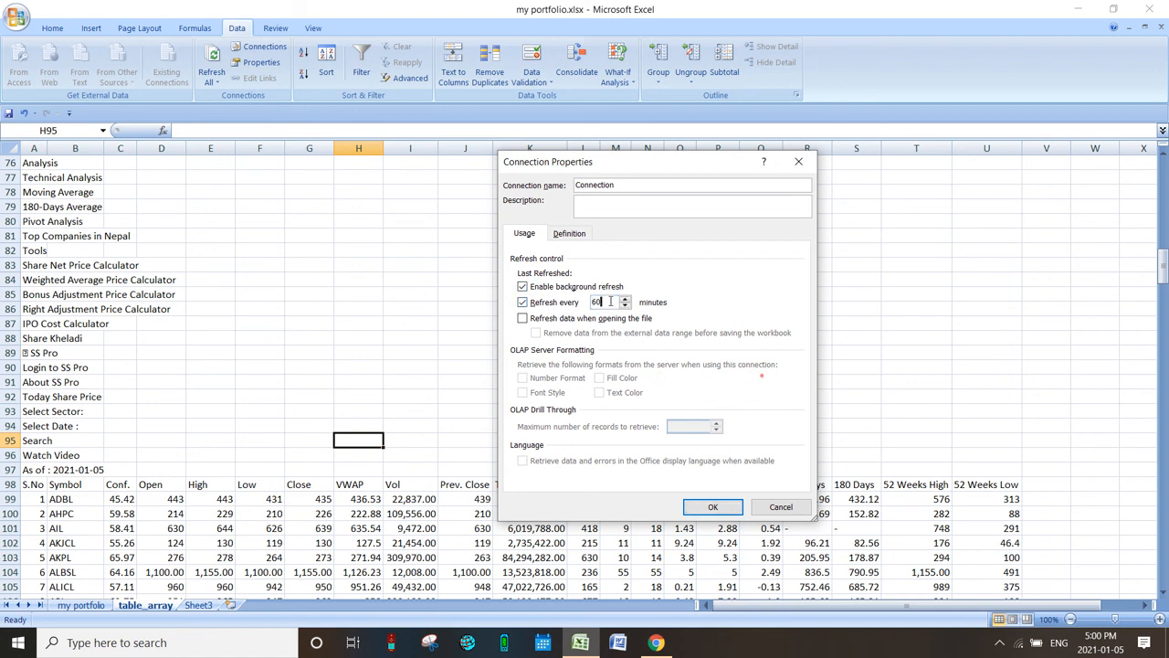
{"action": "left_click_drag", "start_coordinate": [610, 302], "coordinate": [577, 300]}
{"action": "type", "text": "5"}
{"action": "left_click", "coordinate": [715, 509]}
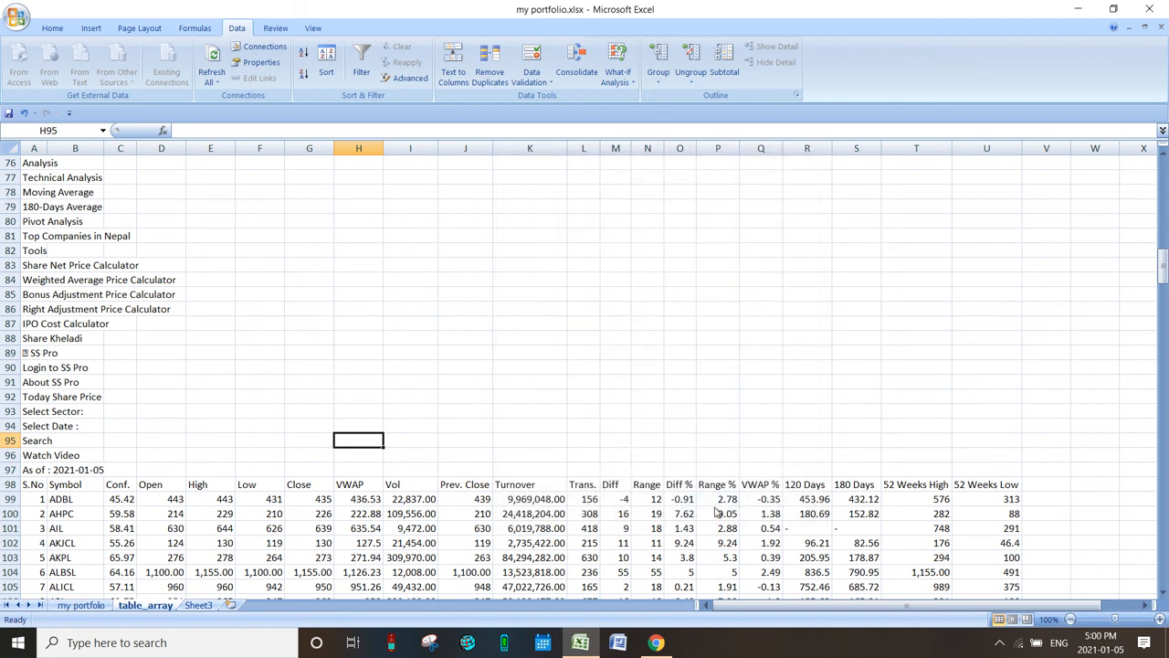
Save the workbook and return to the my portfolio sheet
{"action": "left_click", "coordinate": [20, 24]}
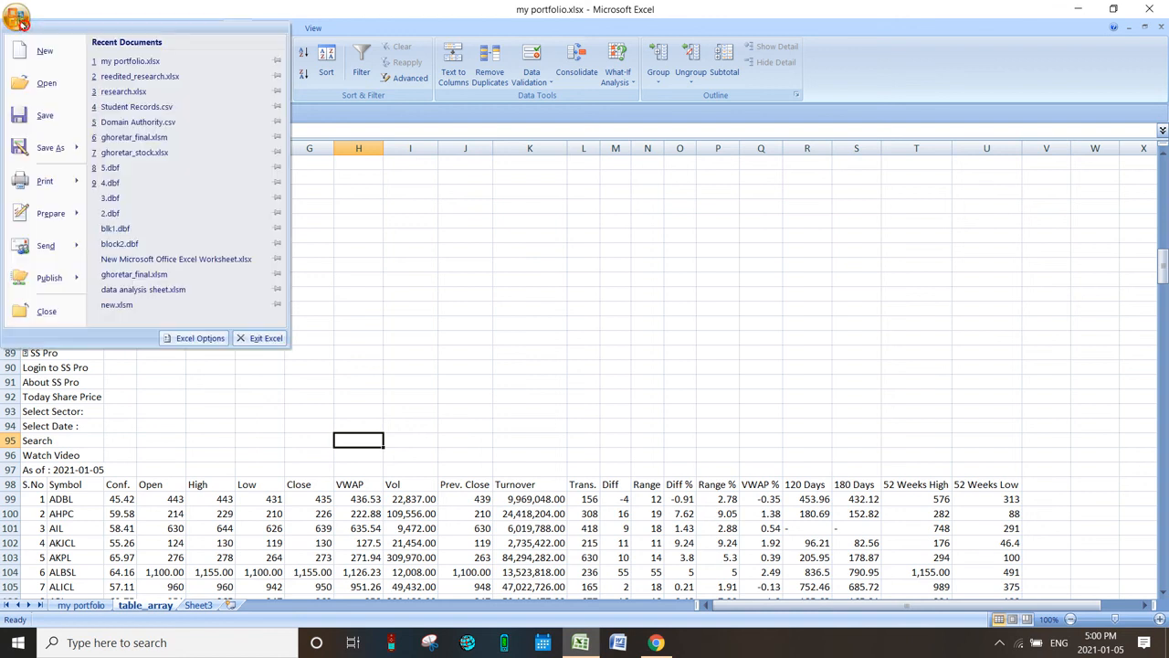
{"action": "left_click", "coordinate": [46, 117]}
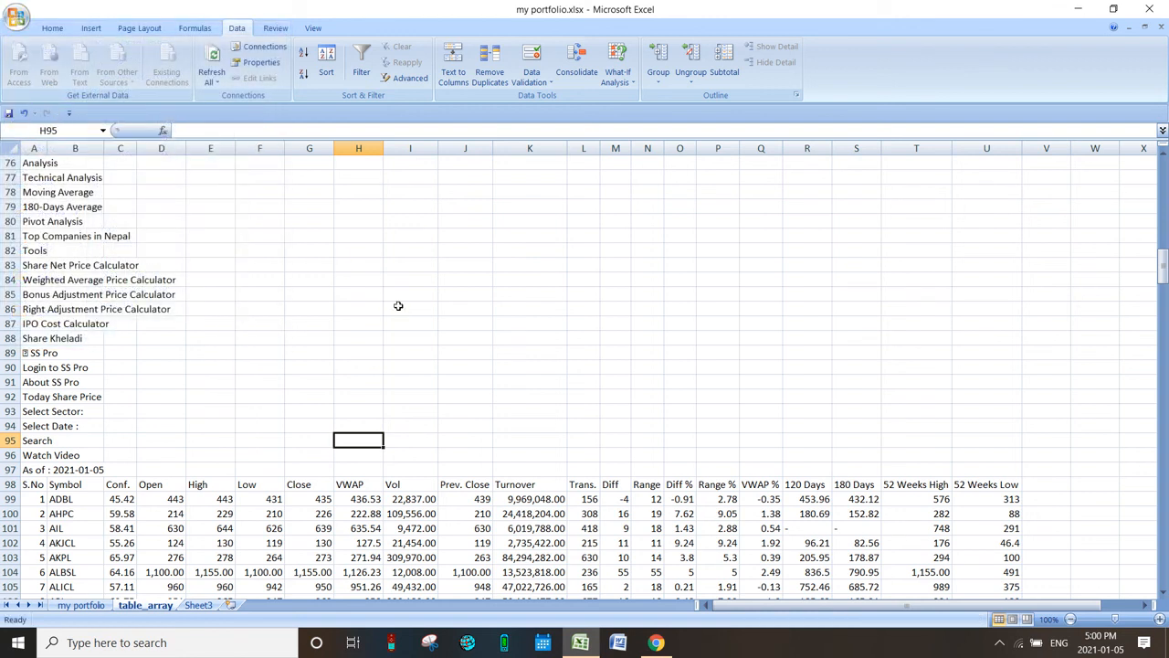
{"action": "left_click", "coordinate": [90, 607]}
{"action": "left_click", "coordinate": [637, 427]}
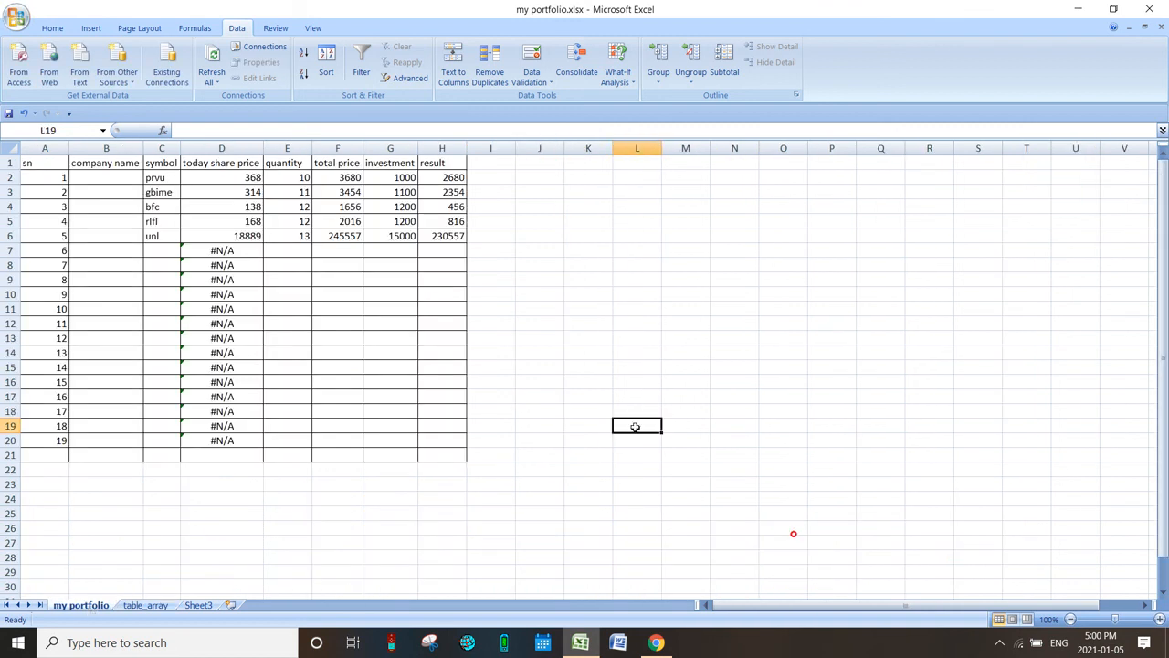
{"action": "left_click", "coordinate": [549, 168]}
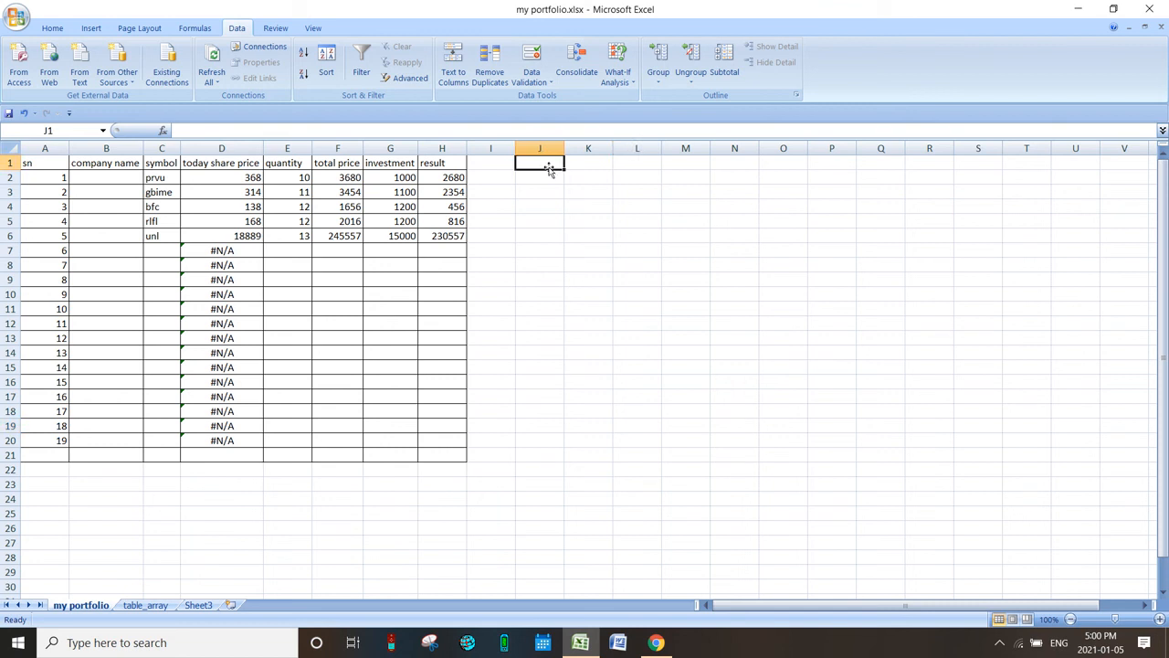
{"action": "left_click", "coordinate": [555, 264]}
{"action": "left_click", "coordinate": [624, 247]}
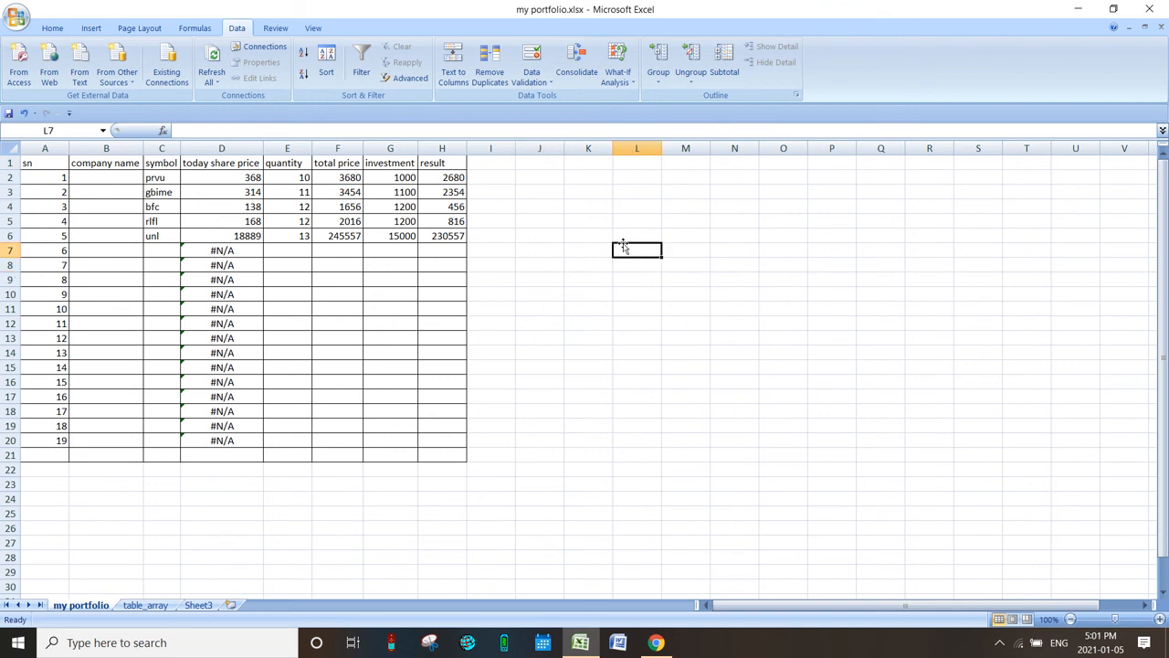
{"action": "left_click", "coordinate": [501, 251]}
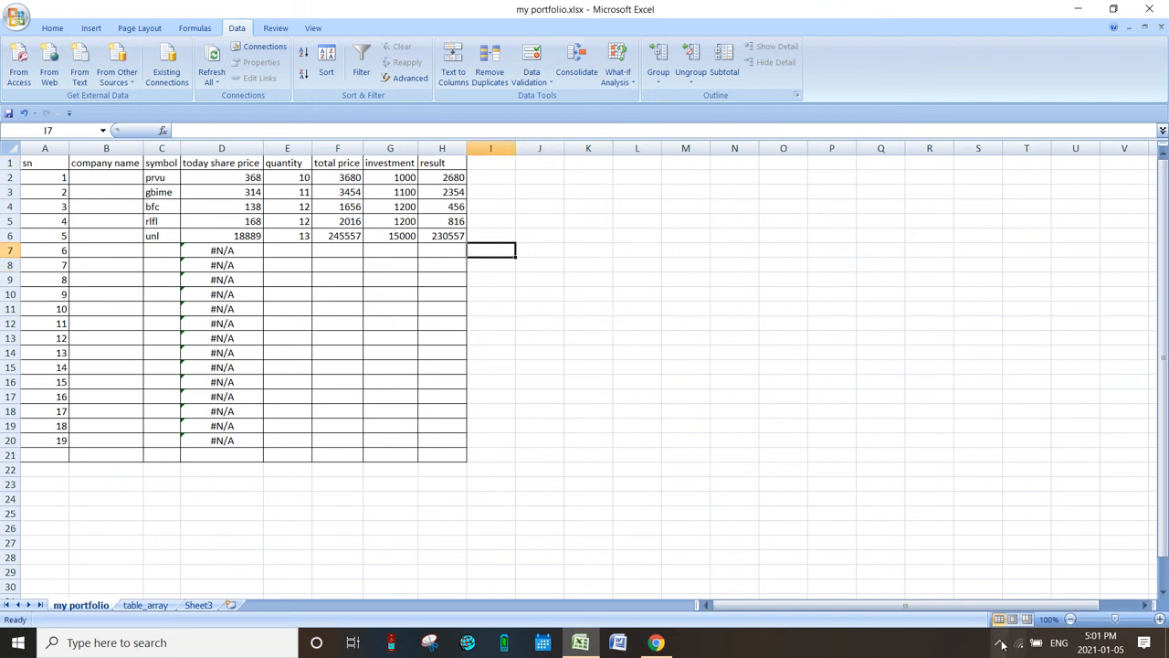
{"action": "left_click", "coordinate": [1000, 643]}
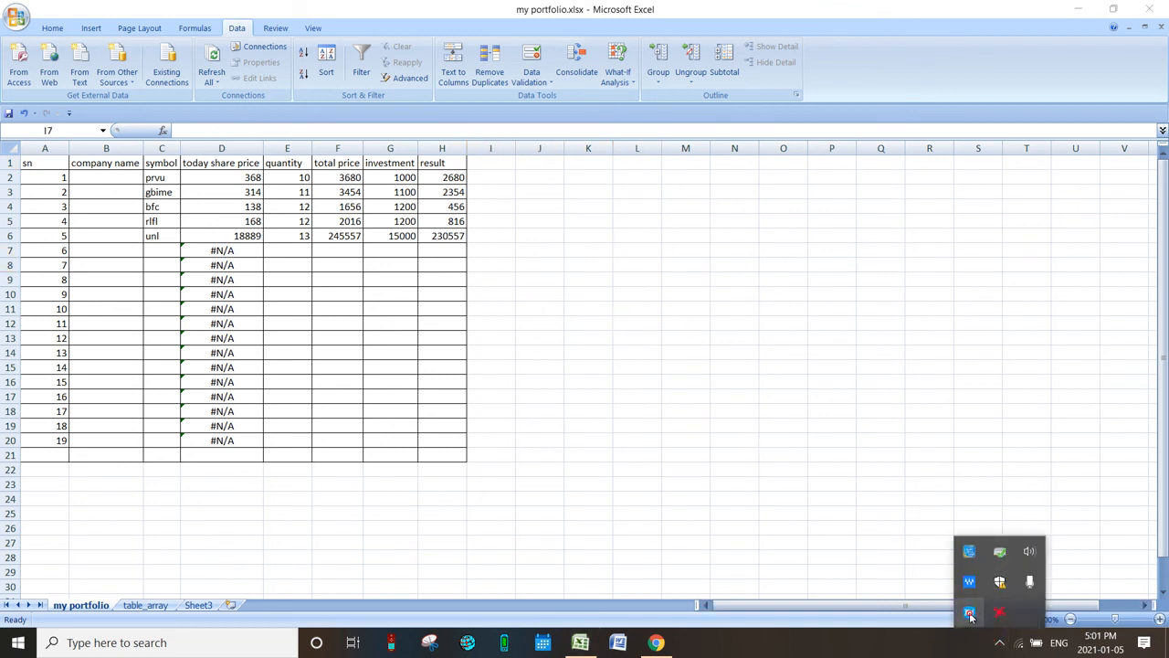